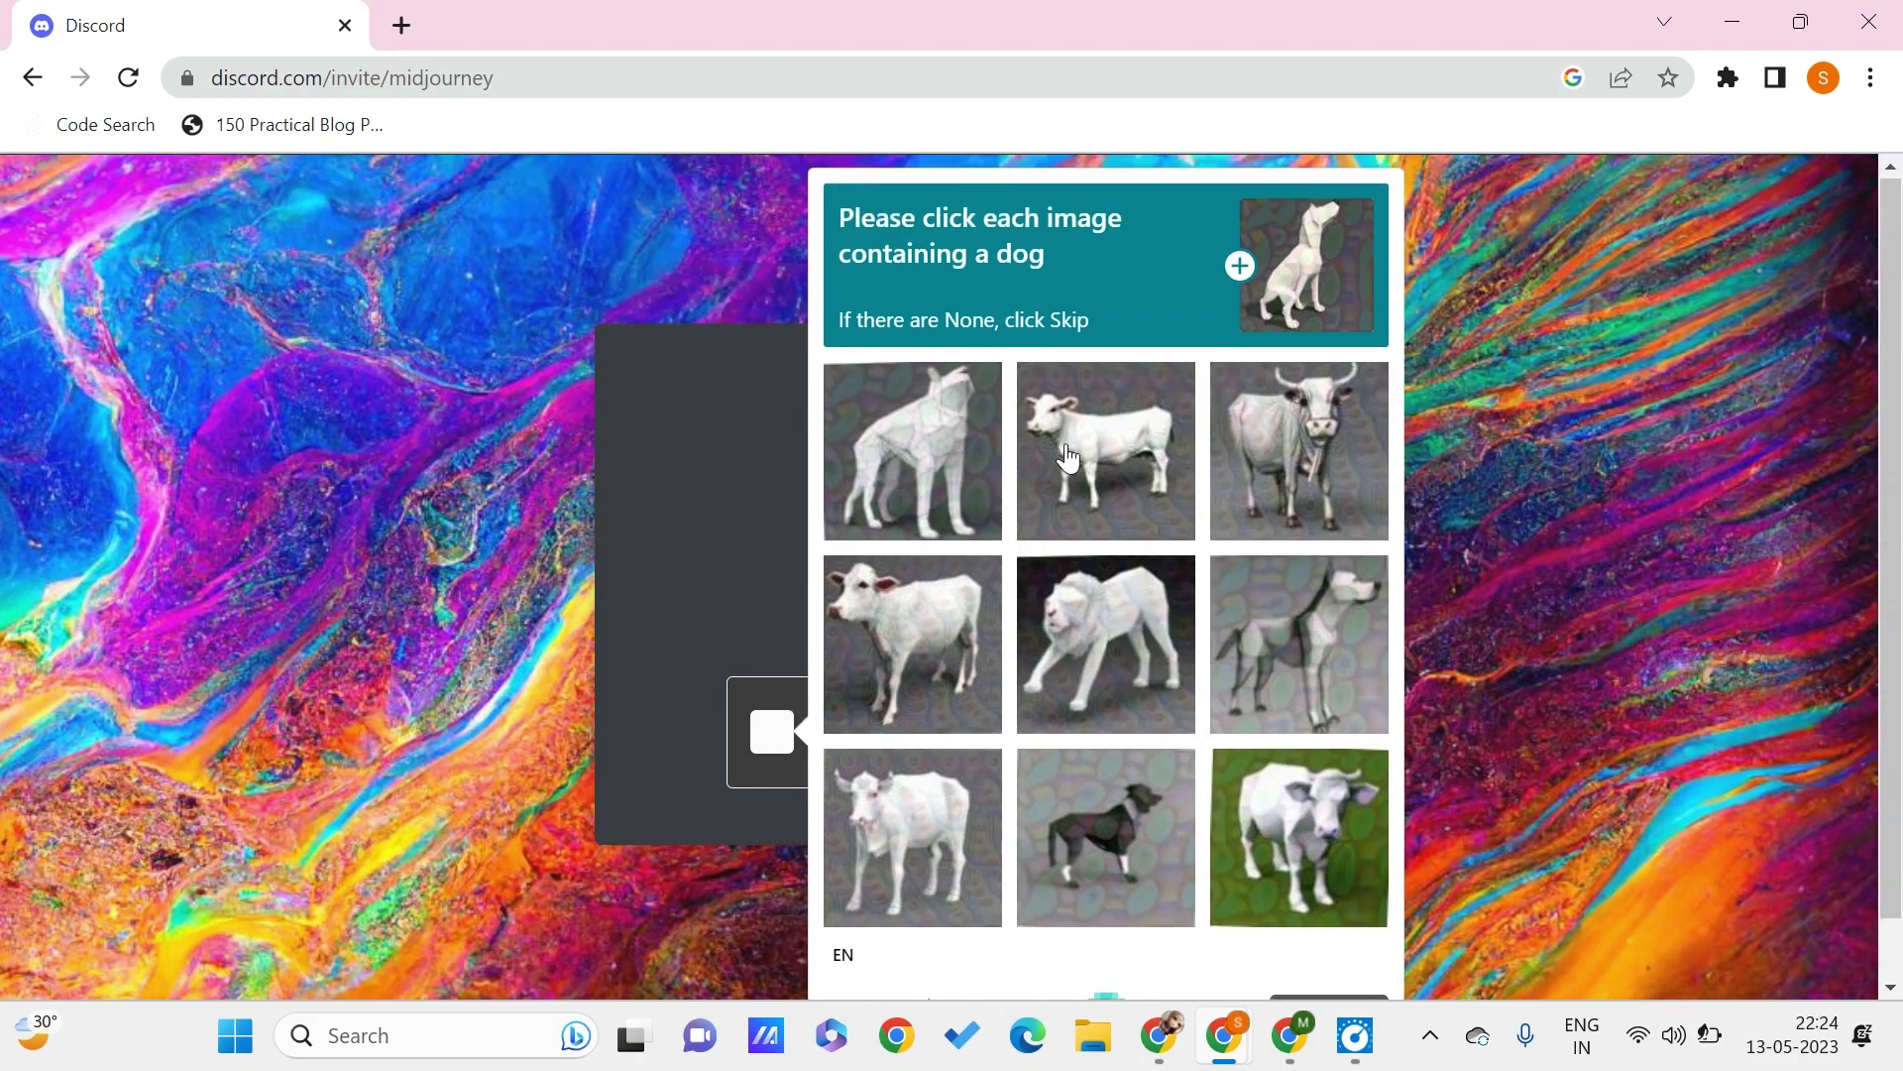
# Step: Solve the image challenge by selecting the two dog pictures and submit it for verification
pyautogui.scroll(-1, 1070, 461)
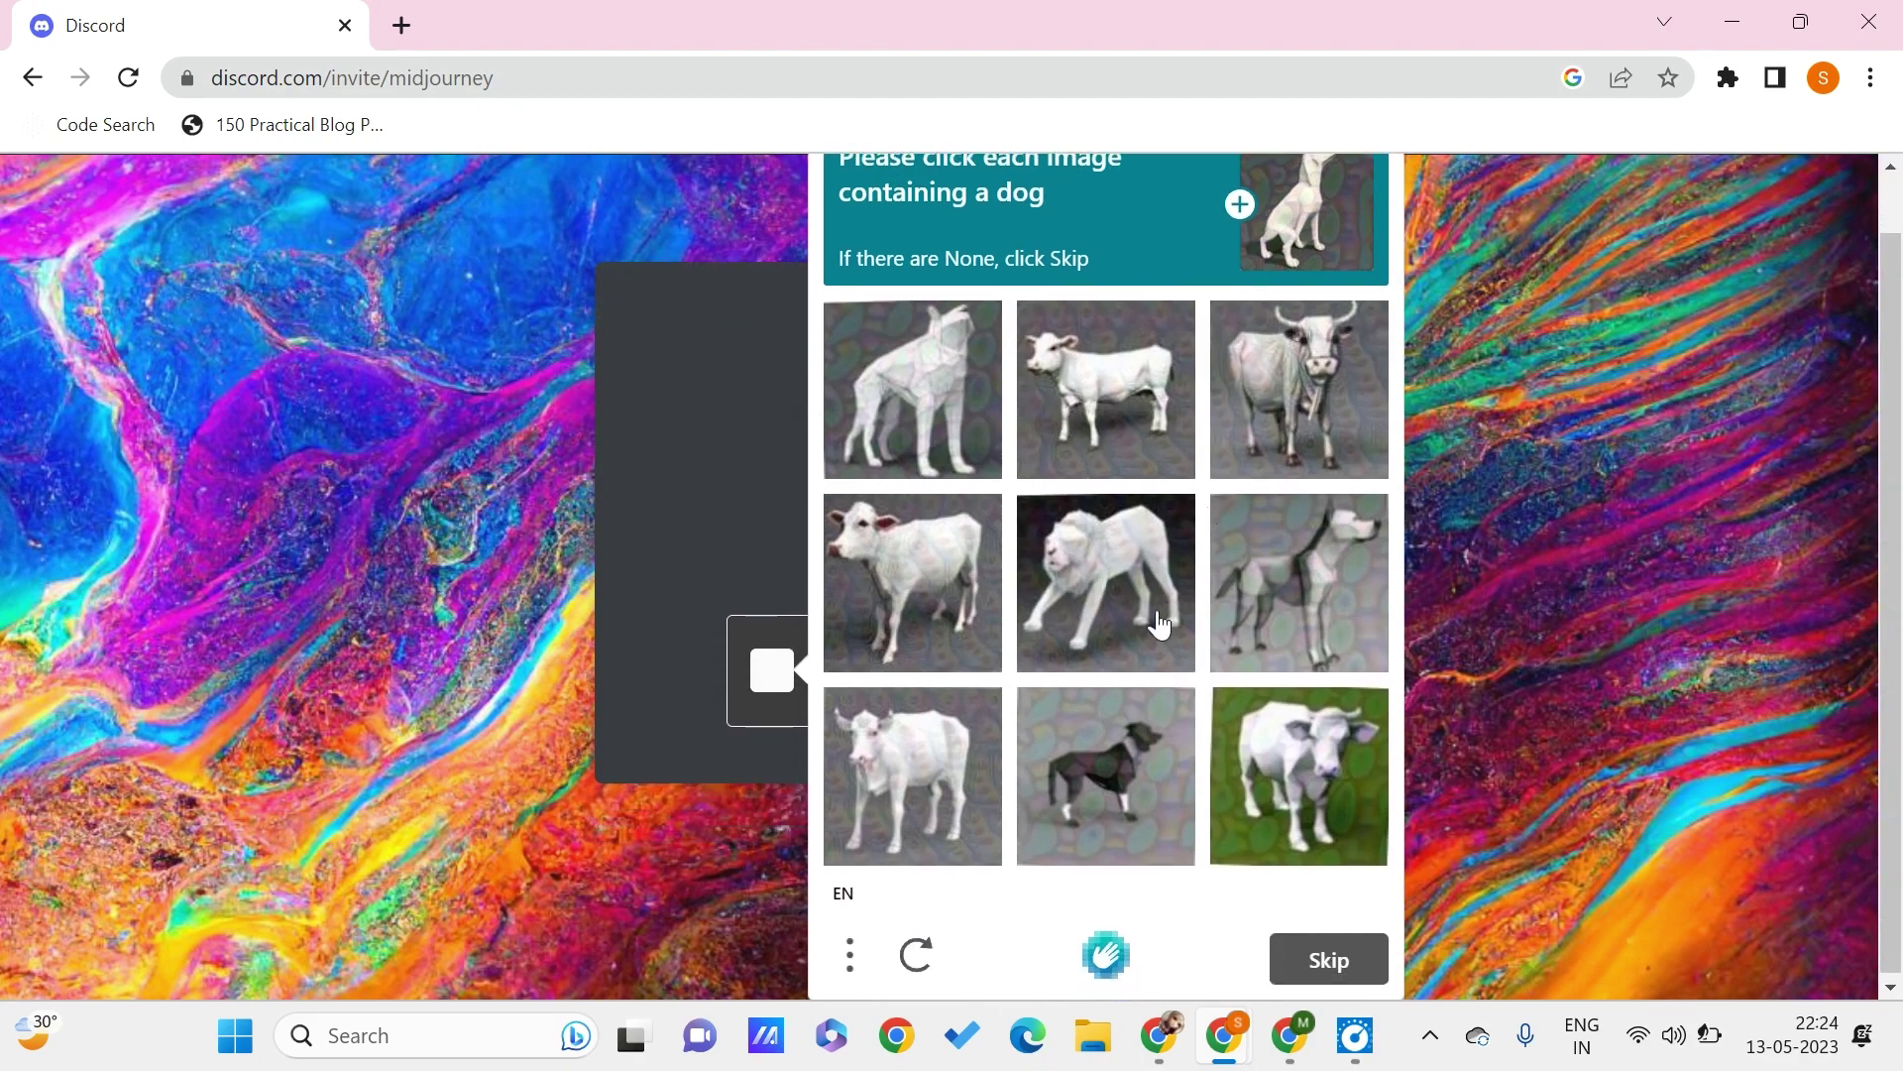
pyautogui.scroll(1, 1160, 624)
pyautogui.scroll(-1, 1160, 625)
pyautogui.click(1304, 606)
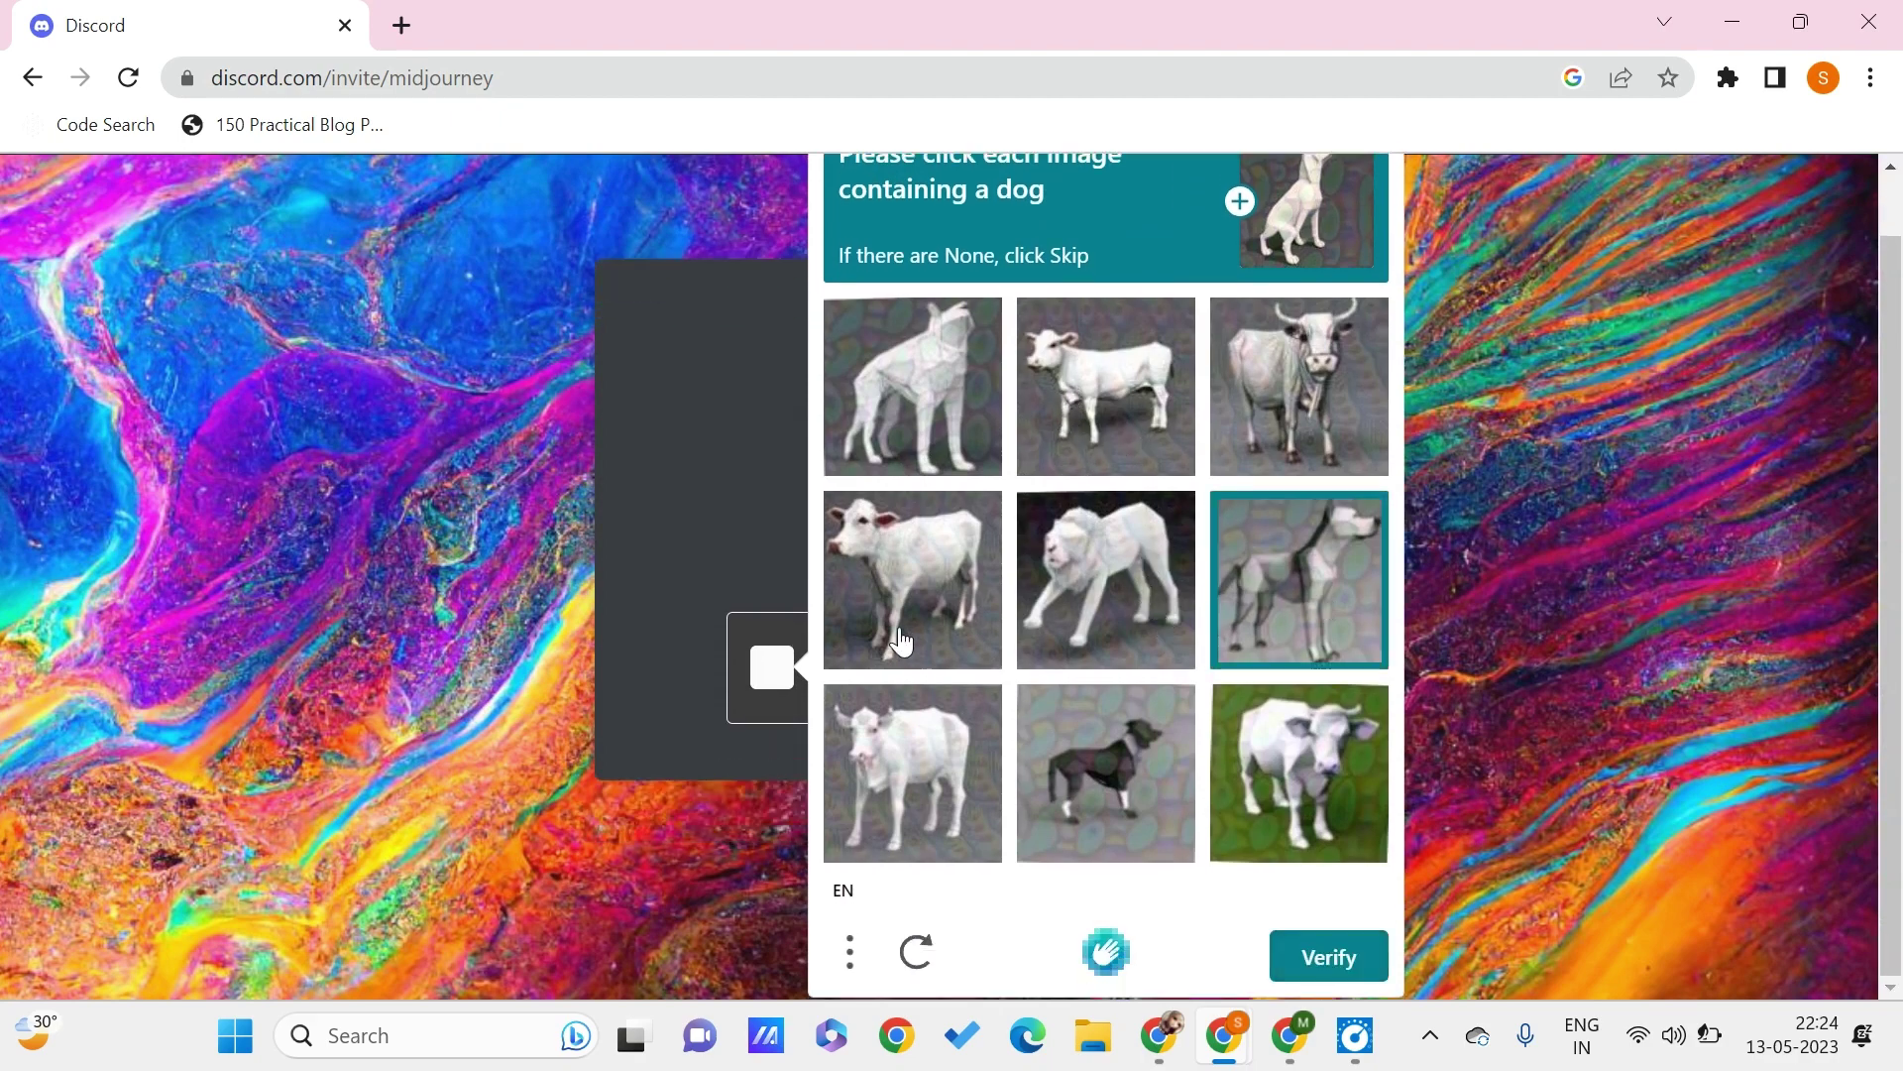
pyautogui.click(1130, 768)
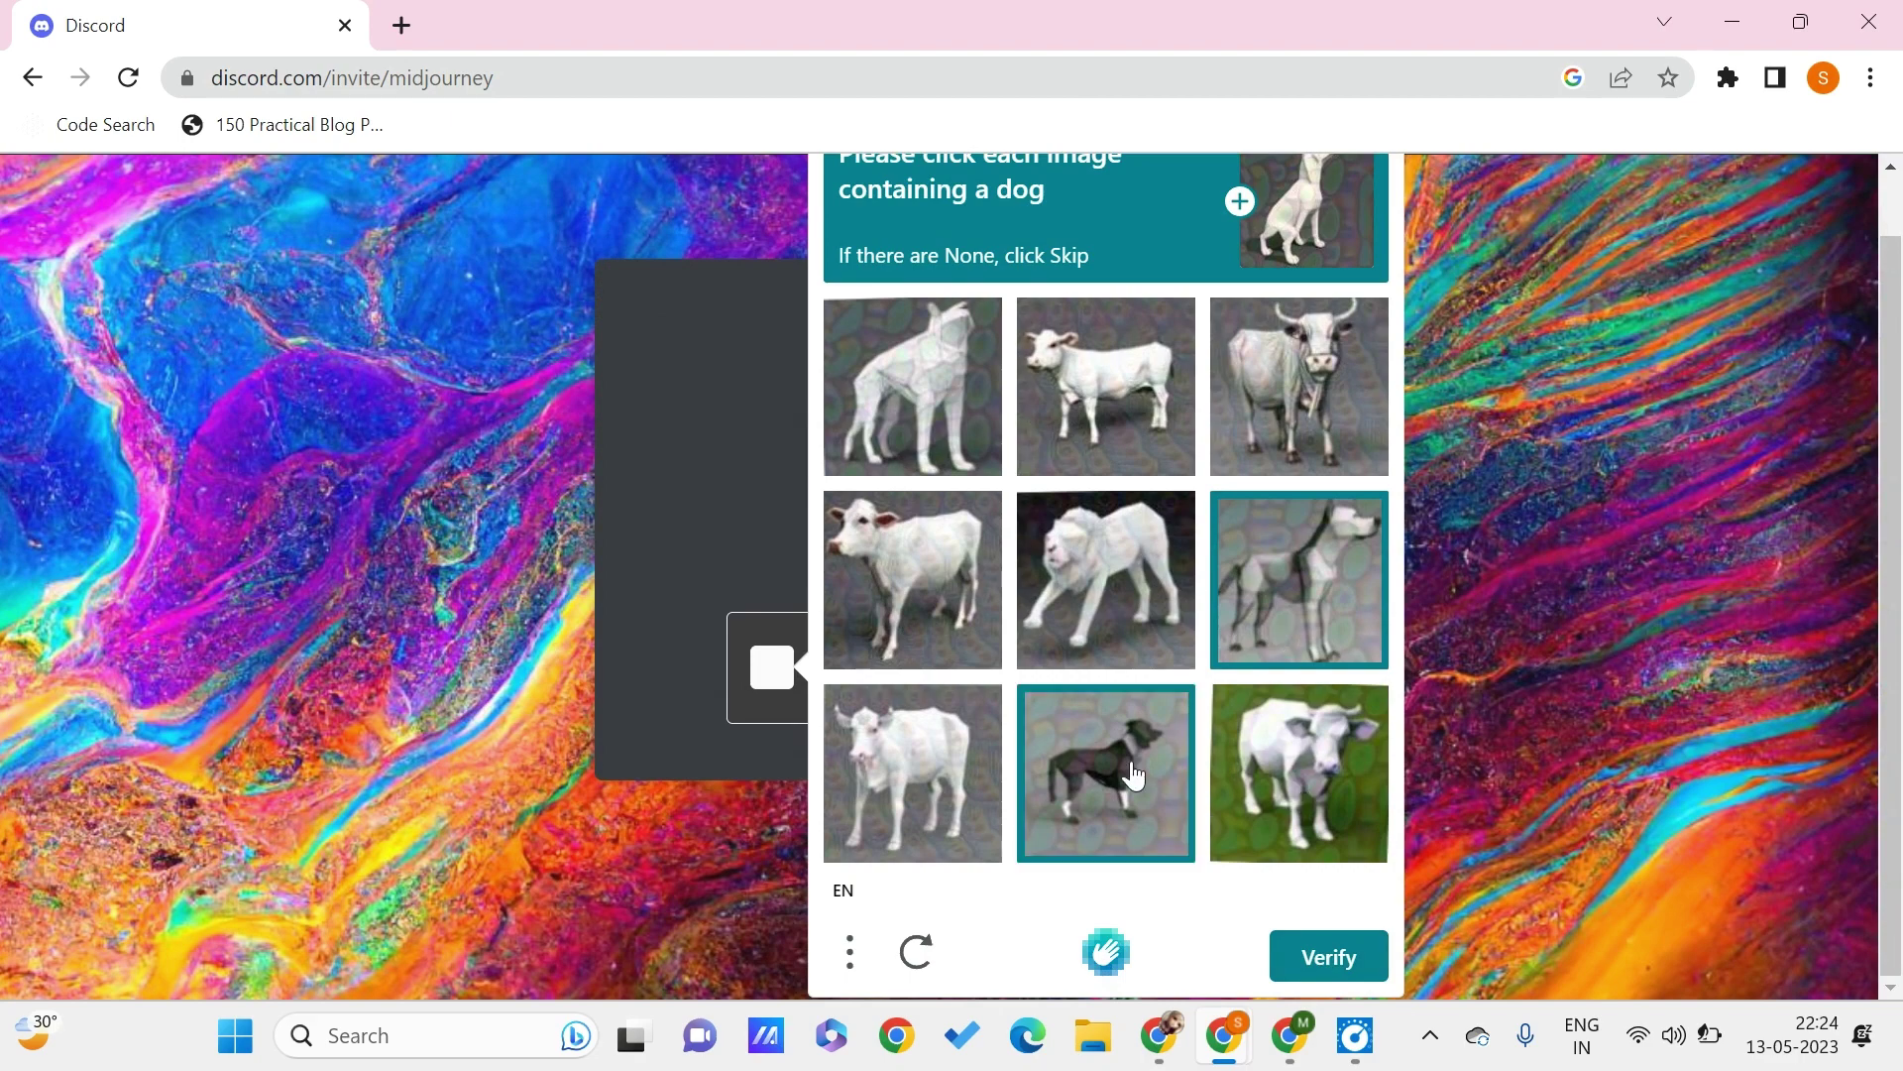
pyautogui.click(1353, 979)
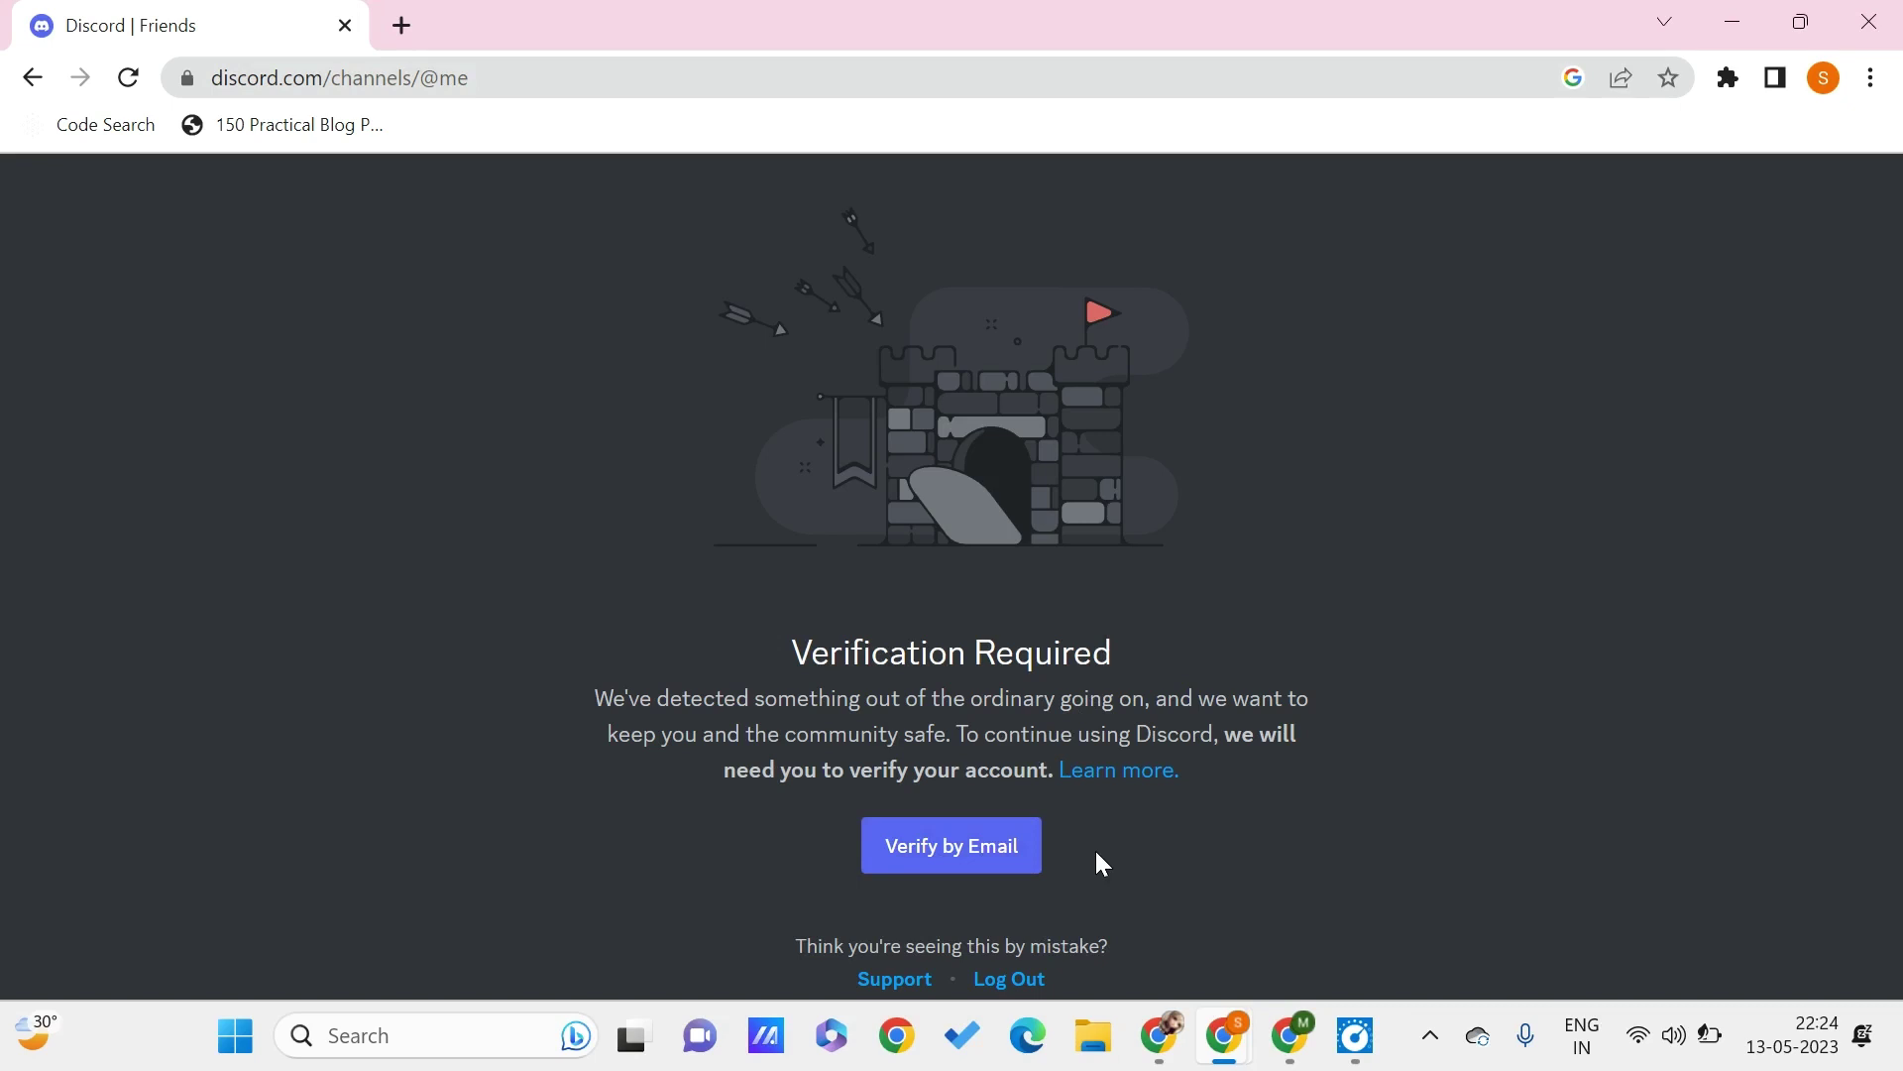
# Step: Verify the account by email and continue into Discord
pyautogui.click(1011, 845)
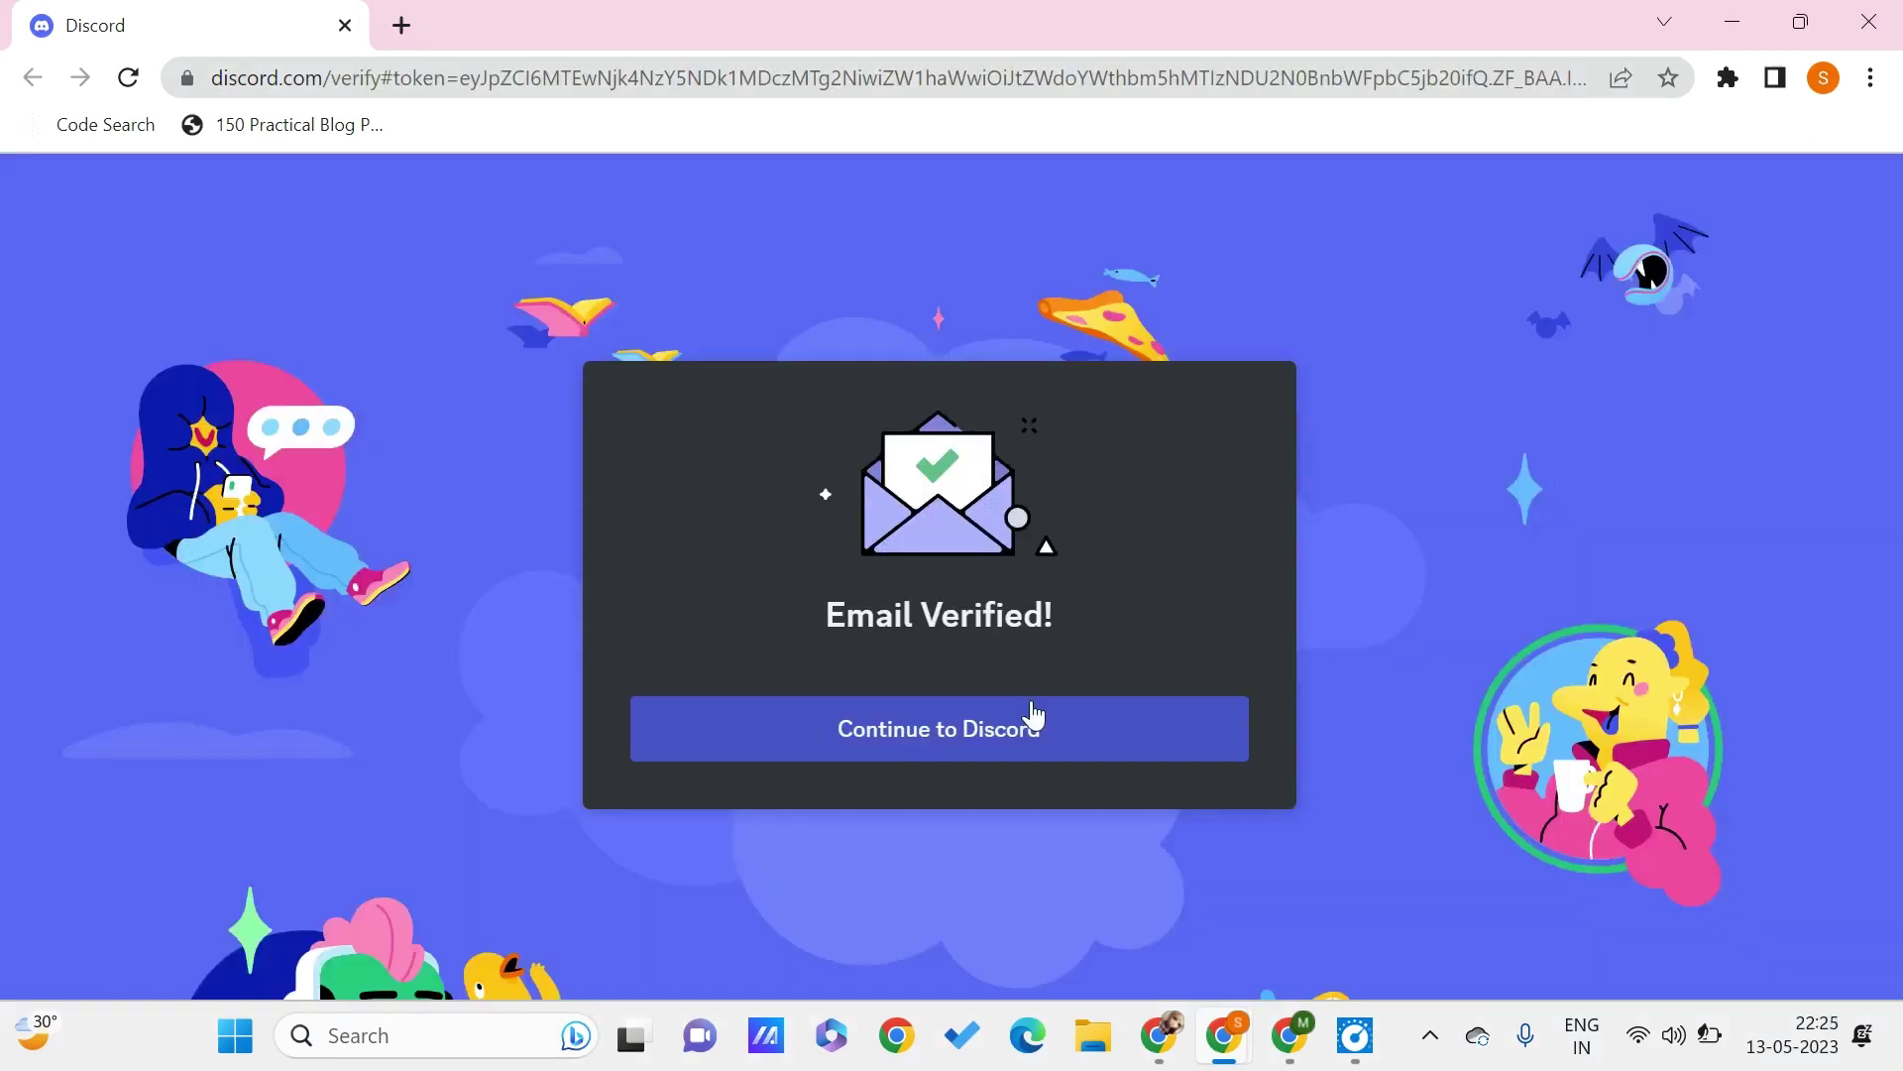
pyautogui.click(1009, 713)
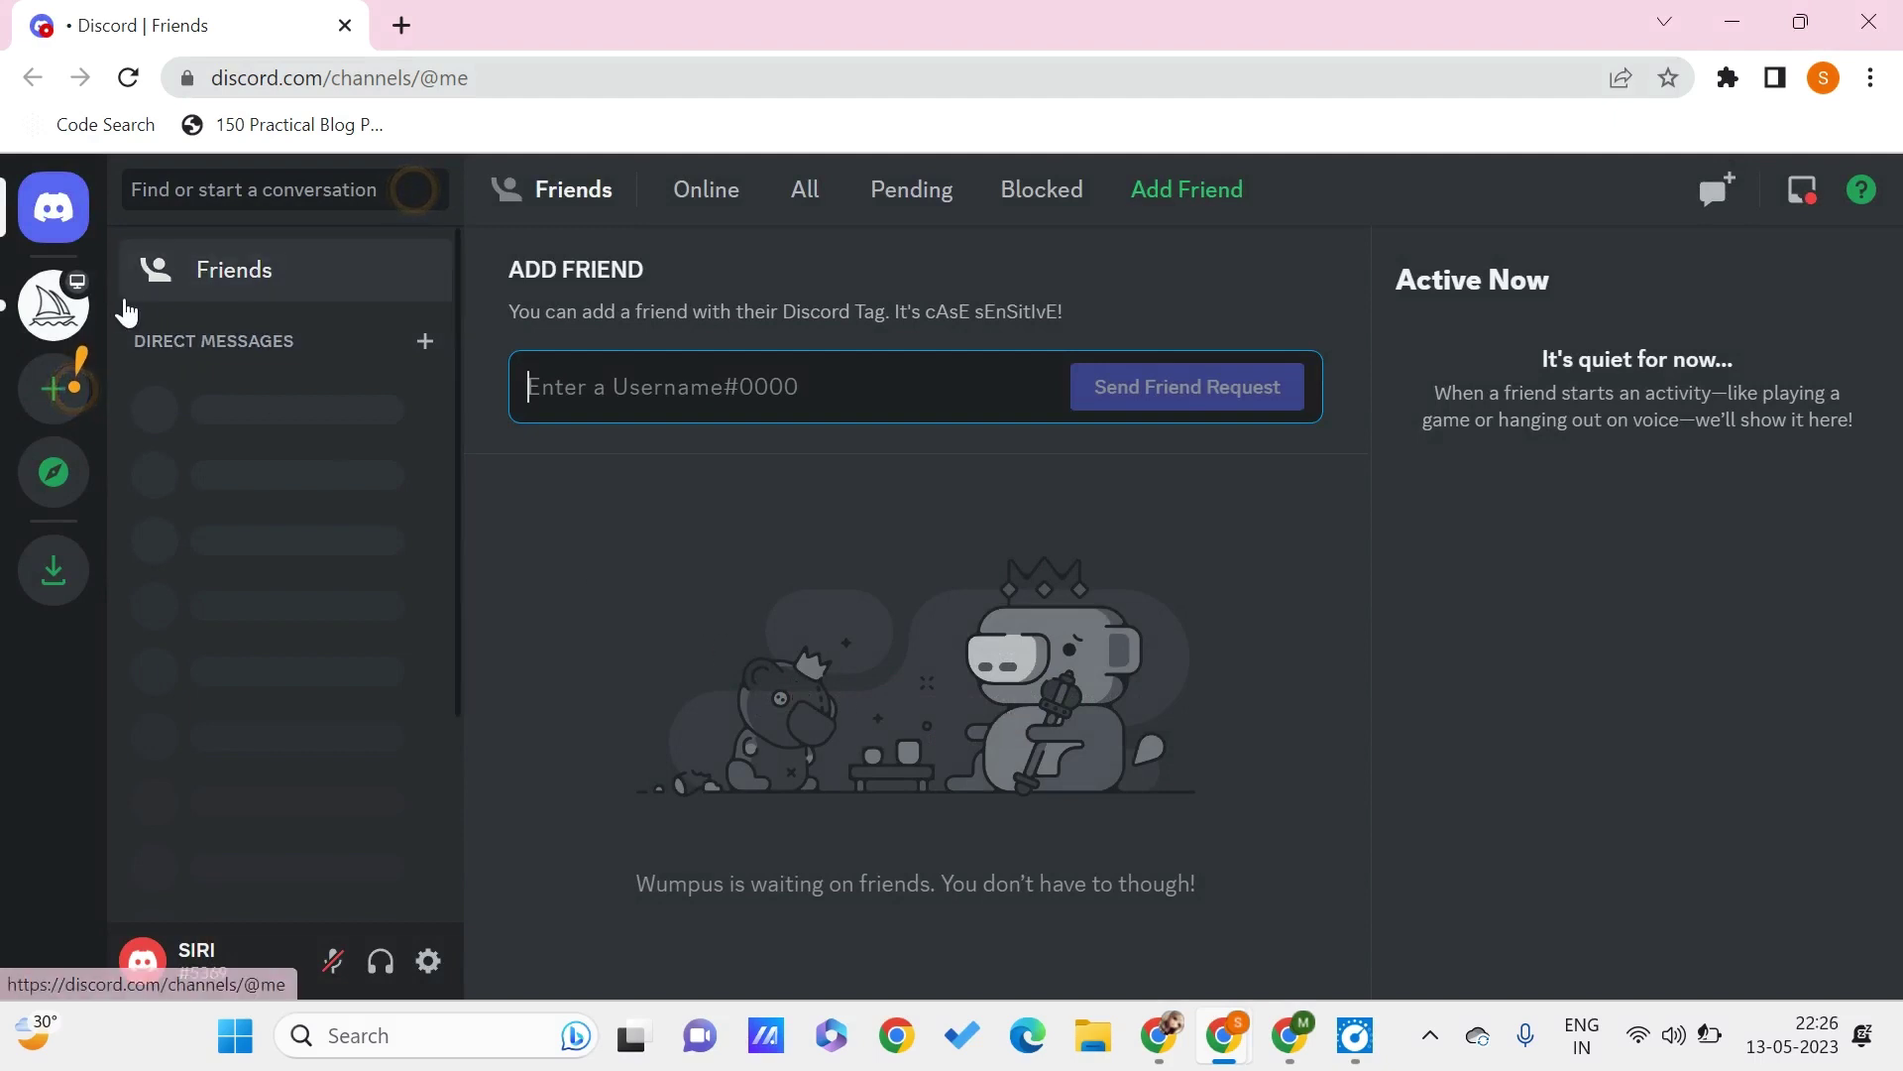
# Step: Open the newbies-133 newcomer room on the Midjourney server
pyautogui.click(74, 311)
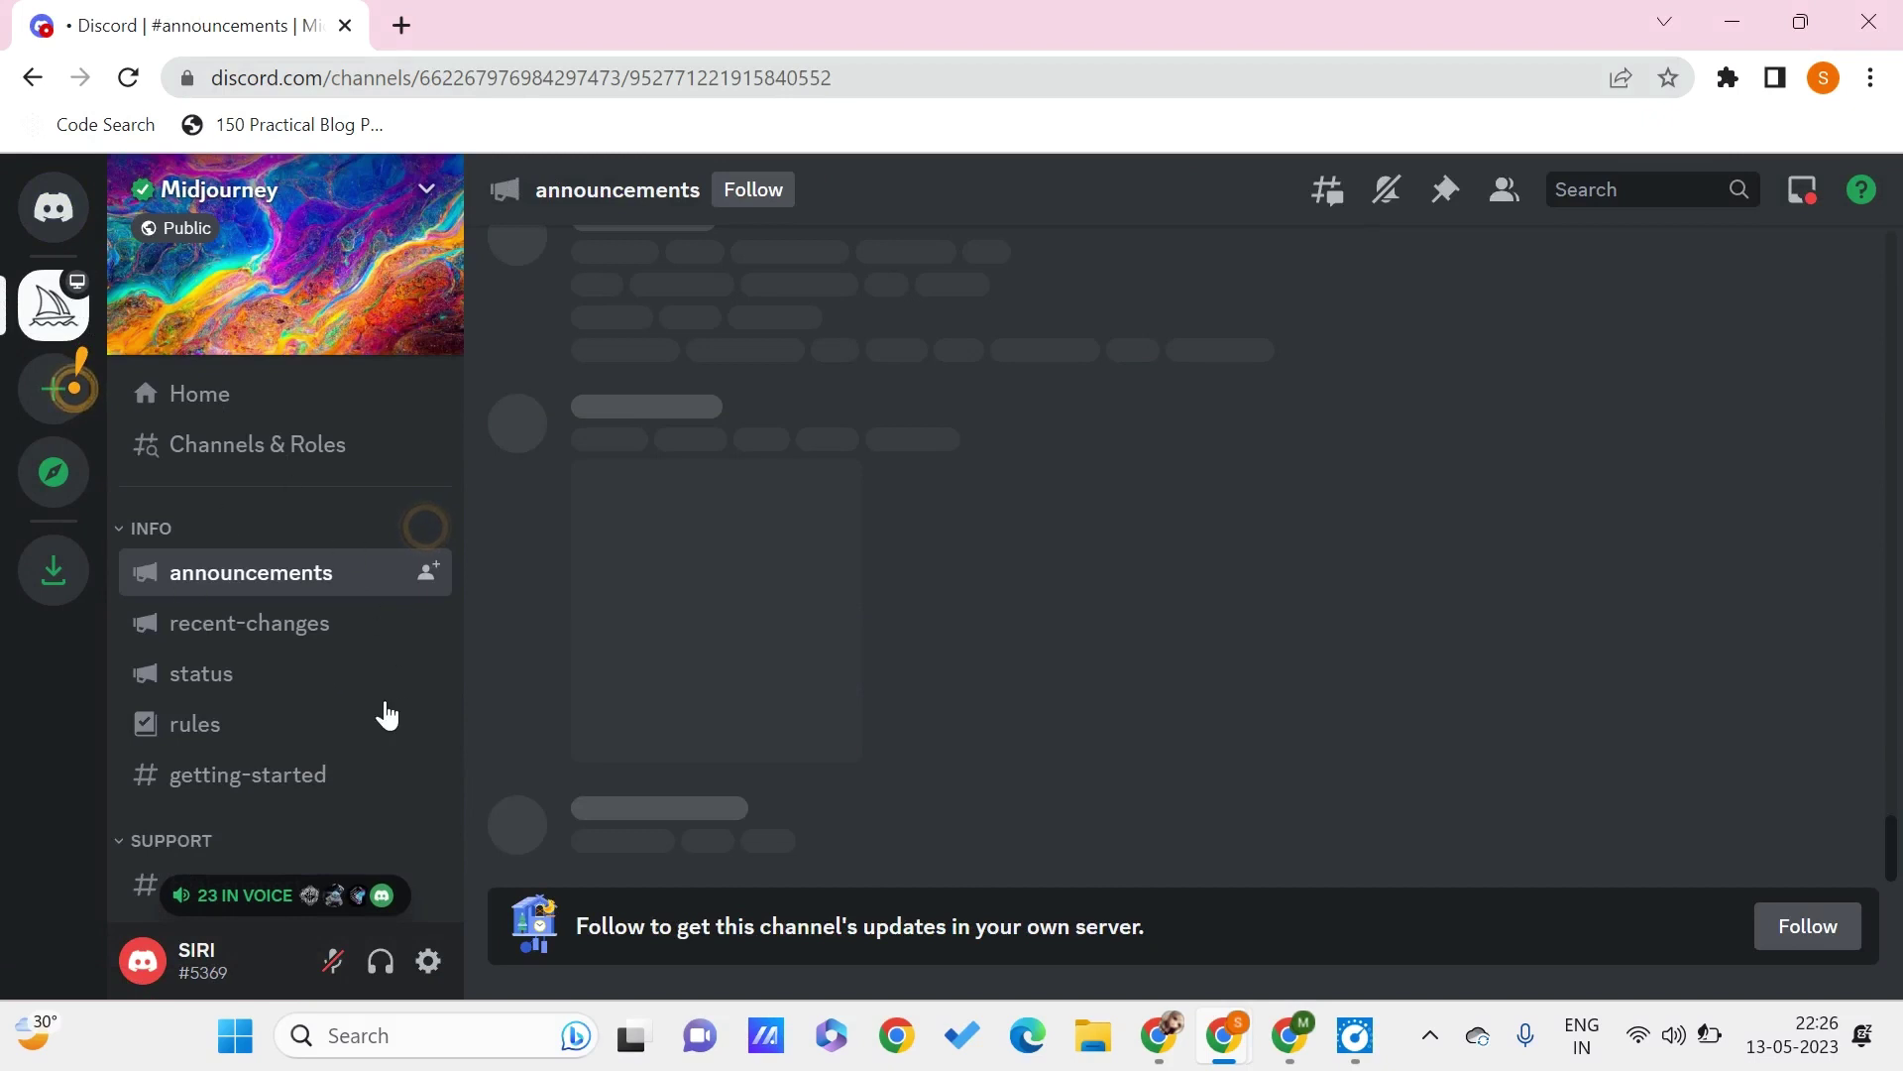
pyautogui.scroll(-3, 386, 716)
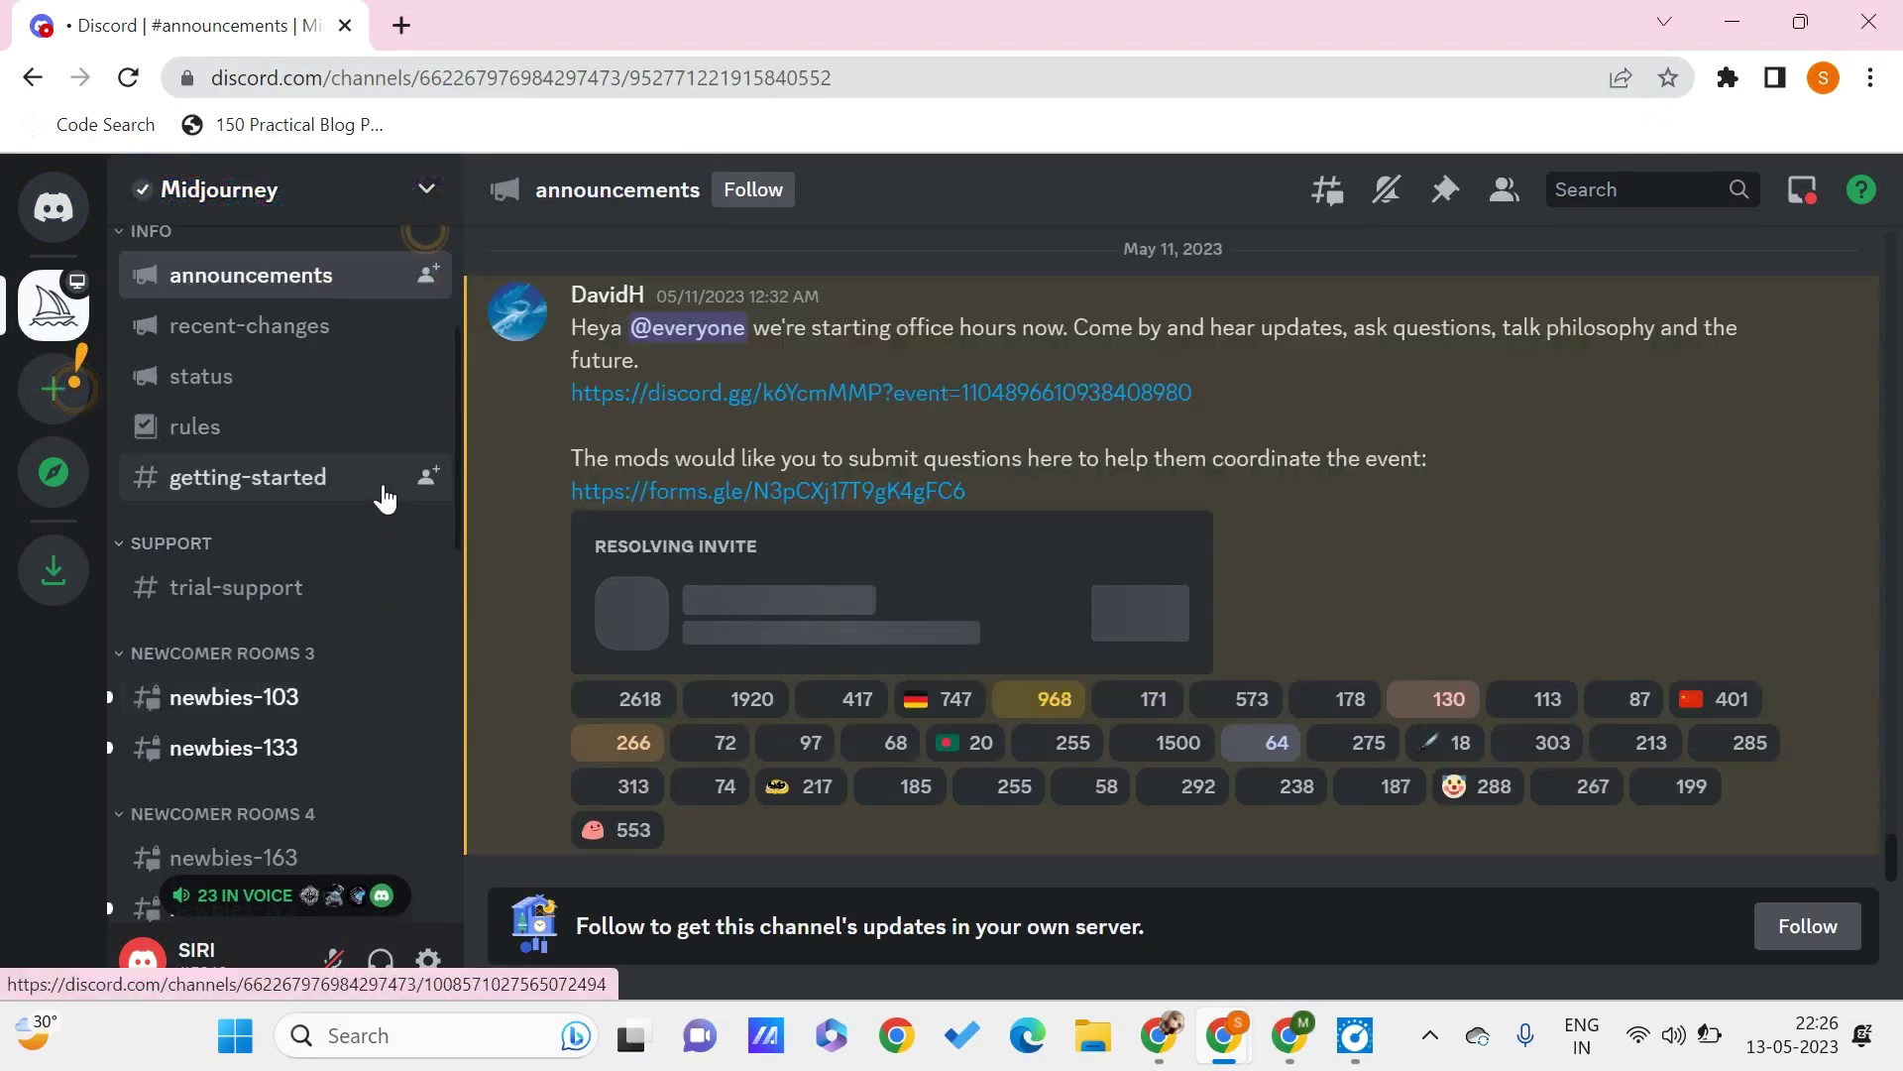
pyautogui.scroll(1, 383, 517)
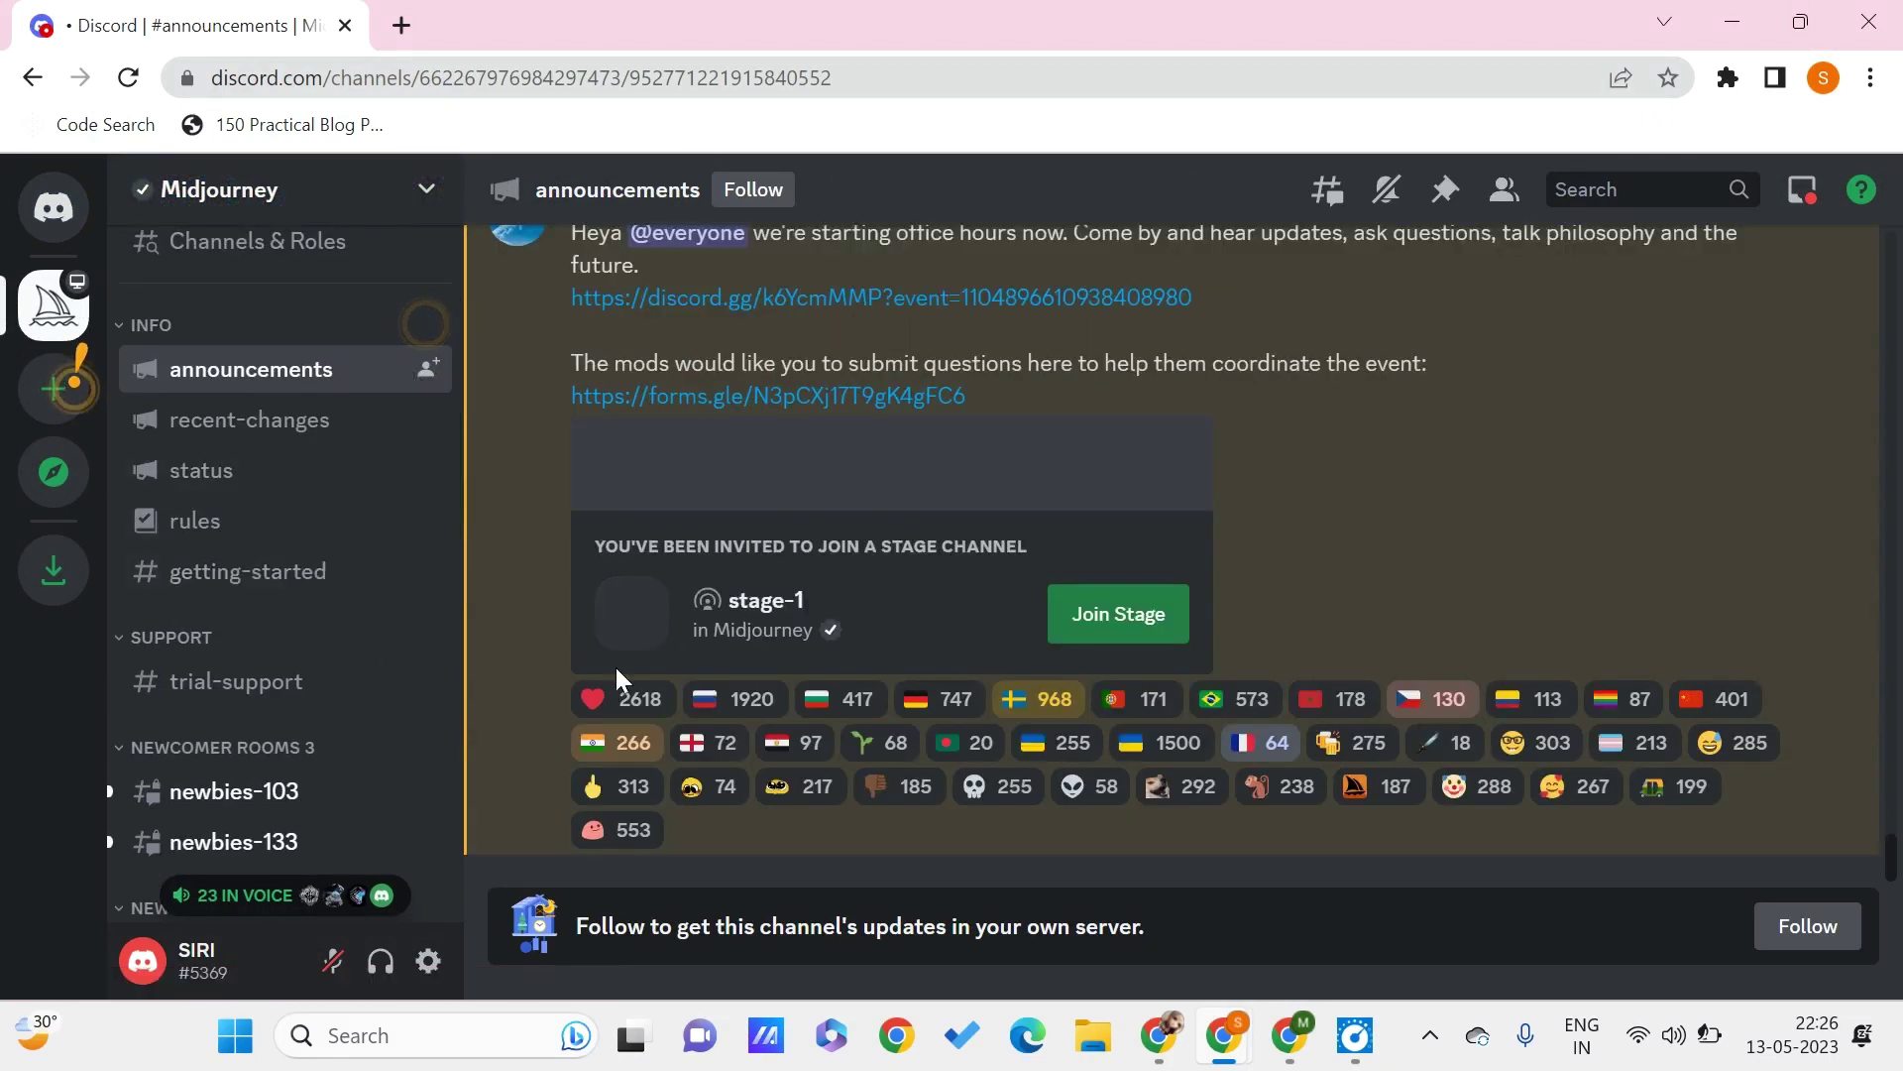
pyautogui.scroll(-2, 242, 638)
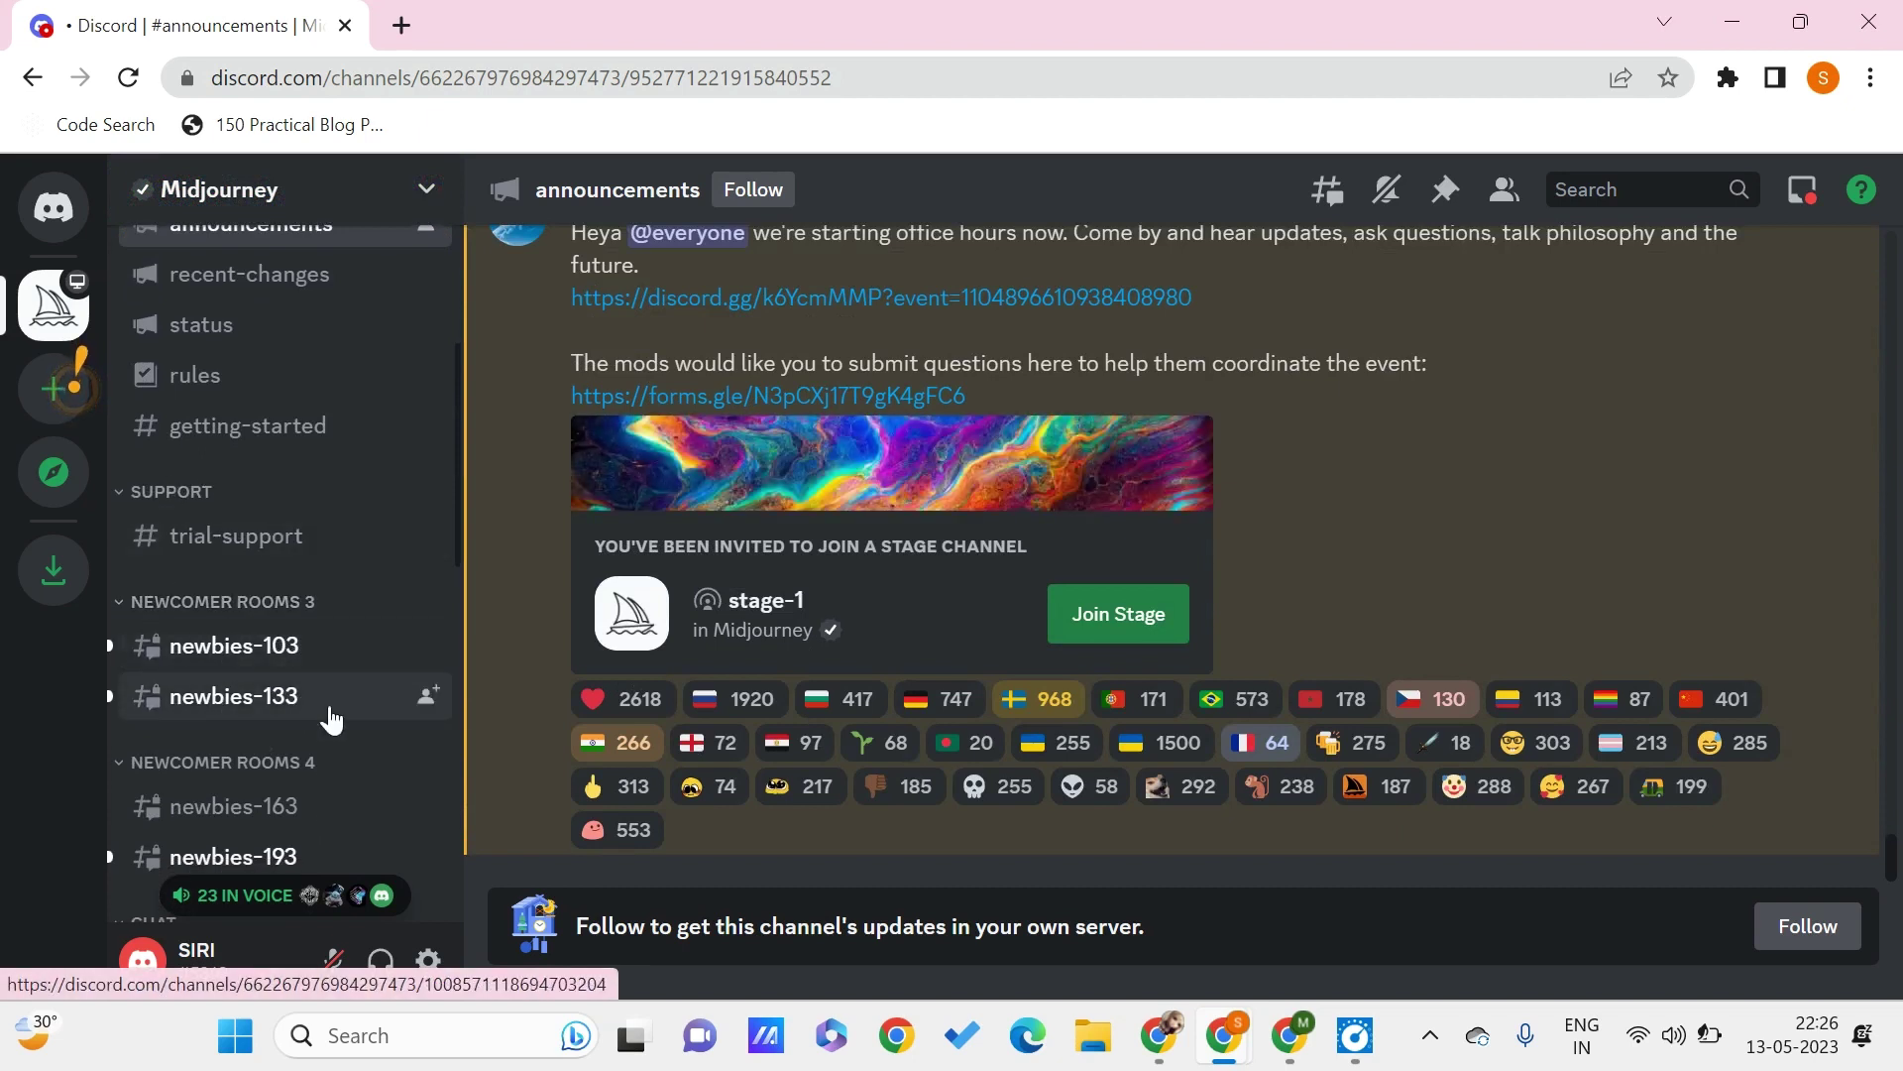
pyautogui.scroll(-2, 228, 706)
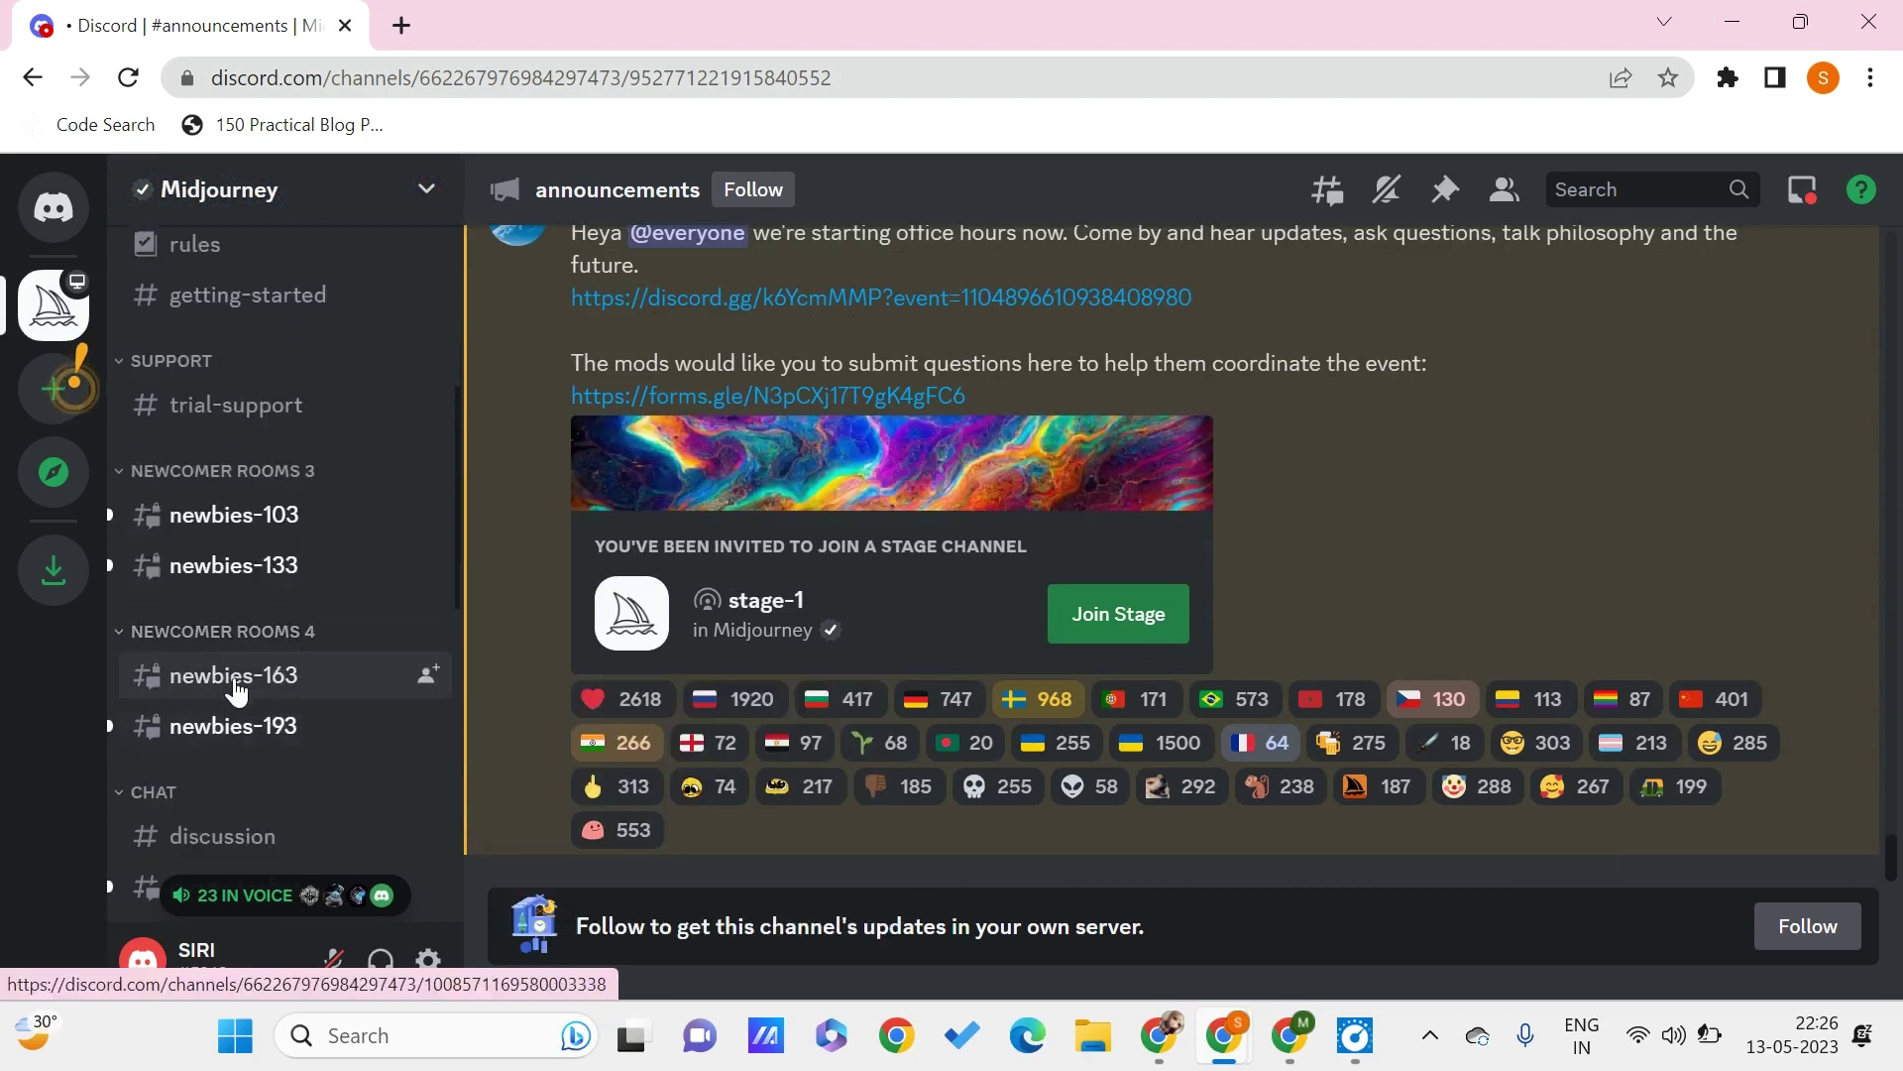
pyautogui.click(241, 573)
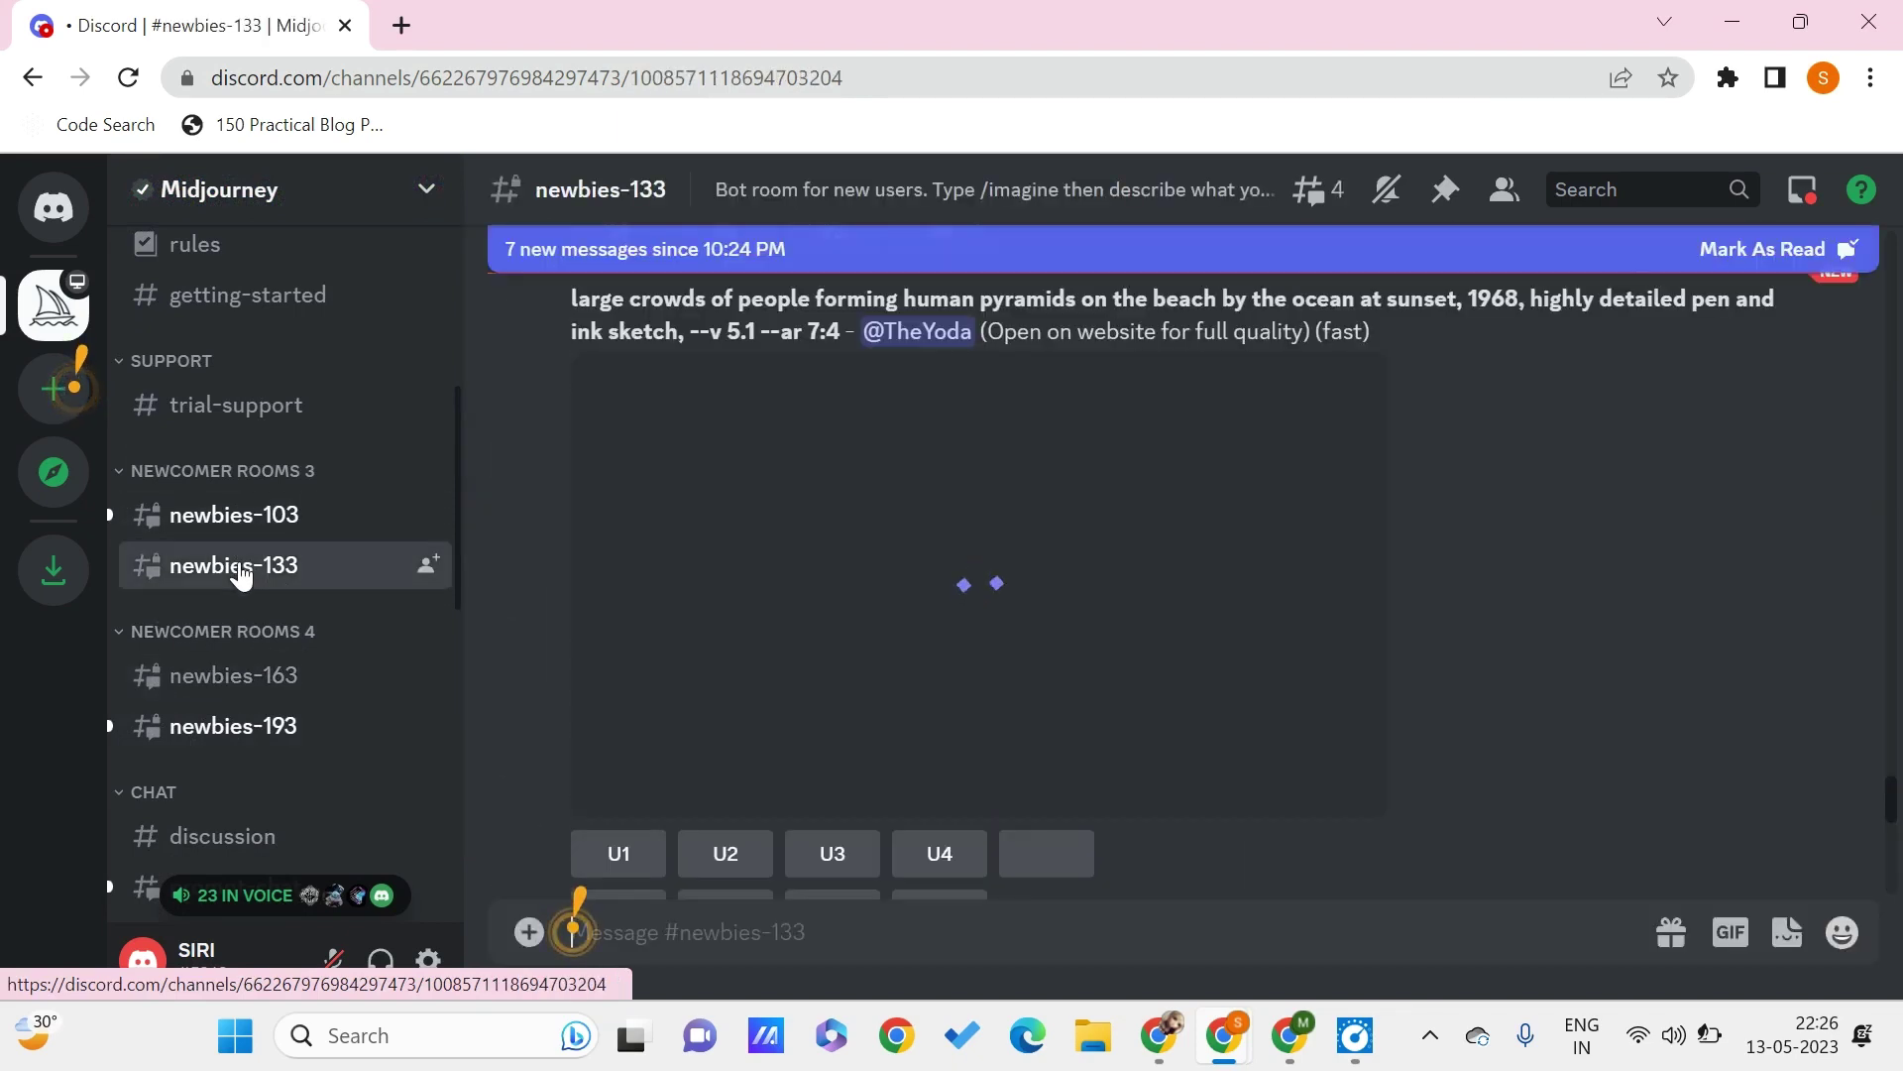
# Step: Submit an /imagine command in newbies-133 with the prompt "hungry people in a city"
pyautogui.scroll(2, 958, 424)
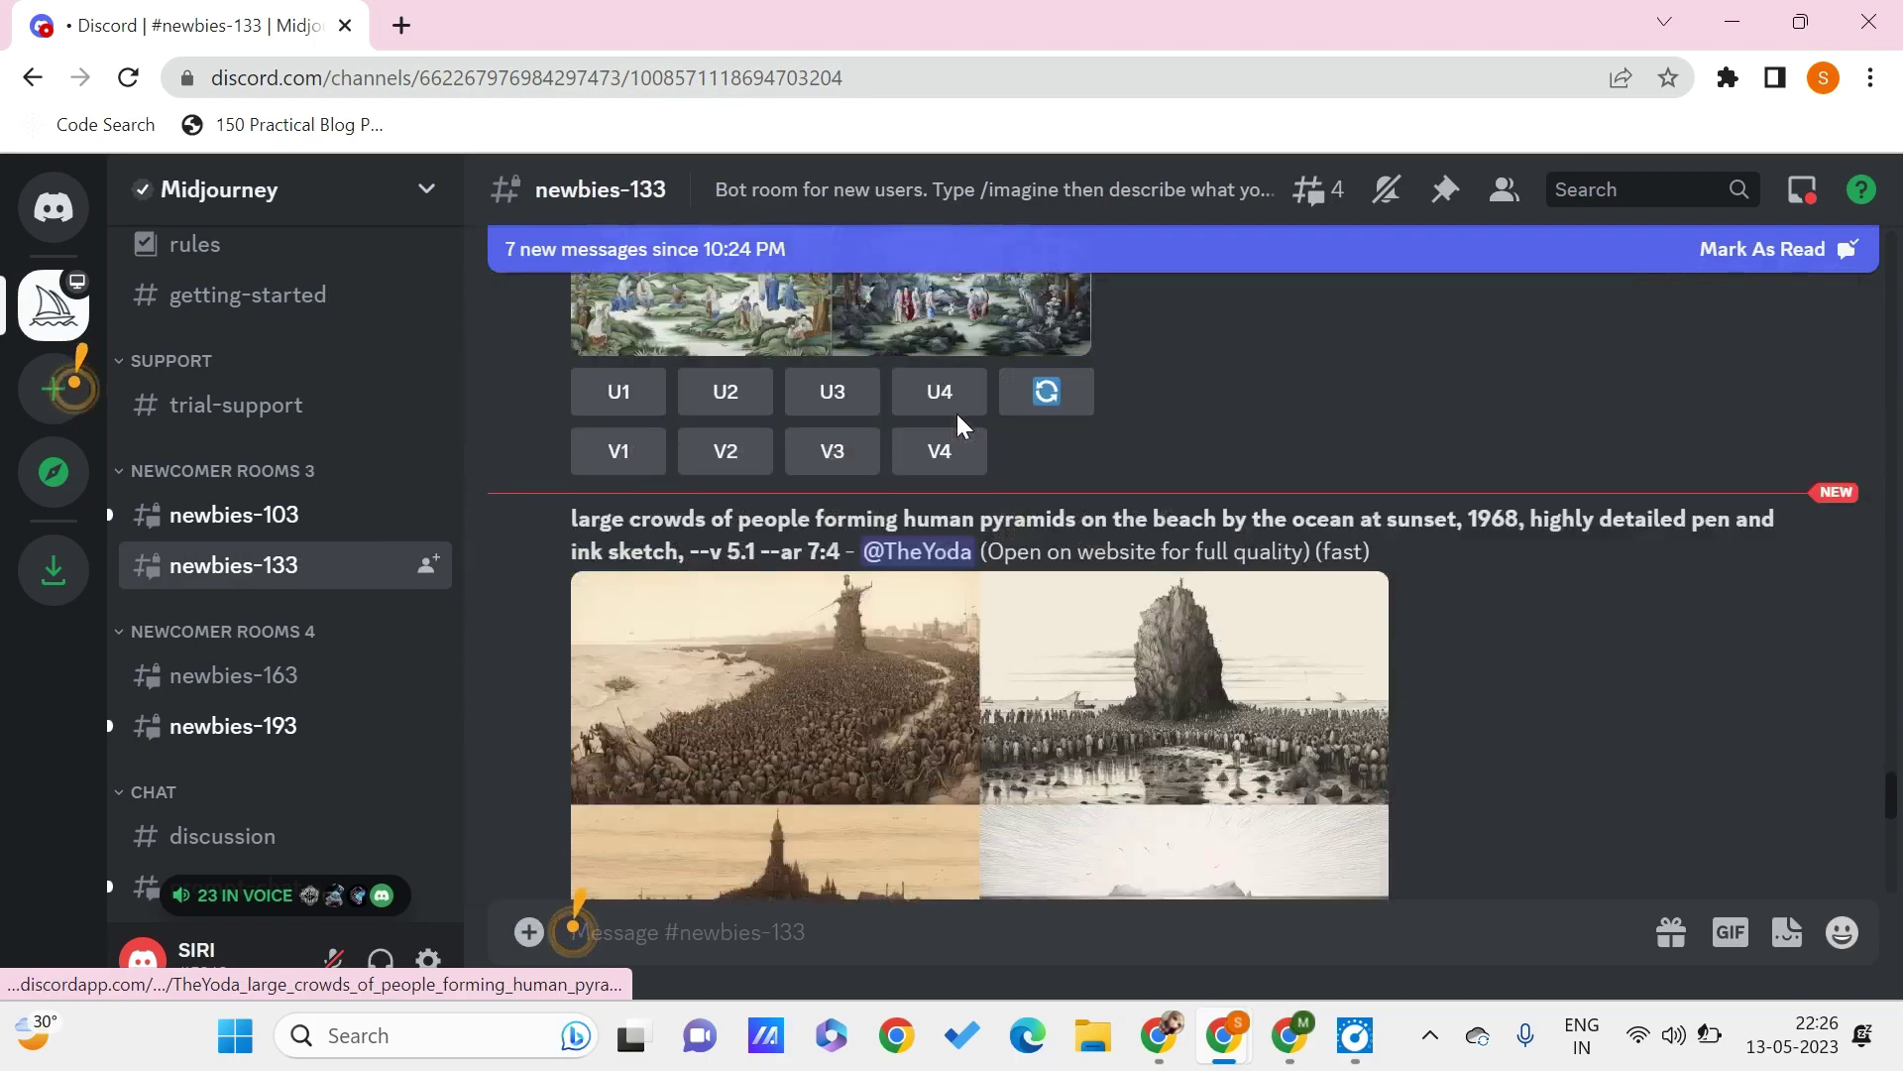
pyautogui.scroll(-6, 955, 414)
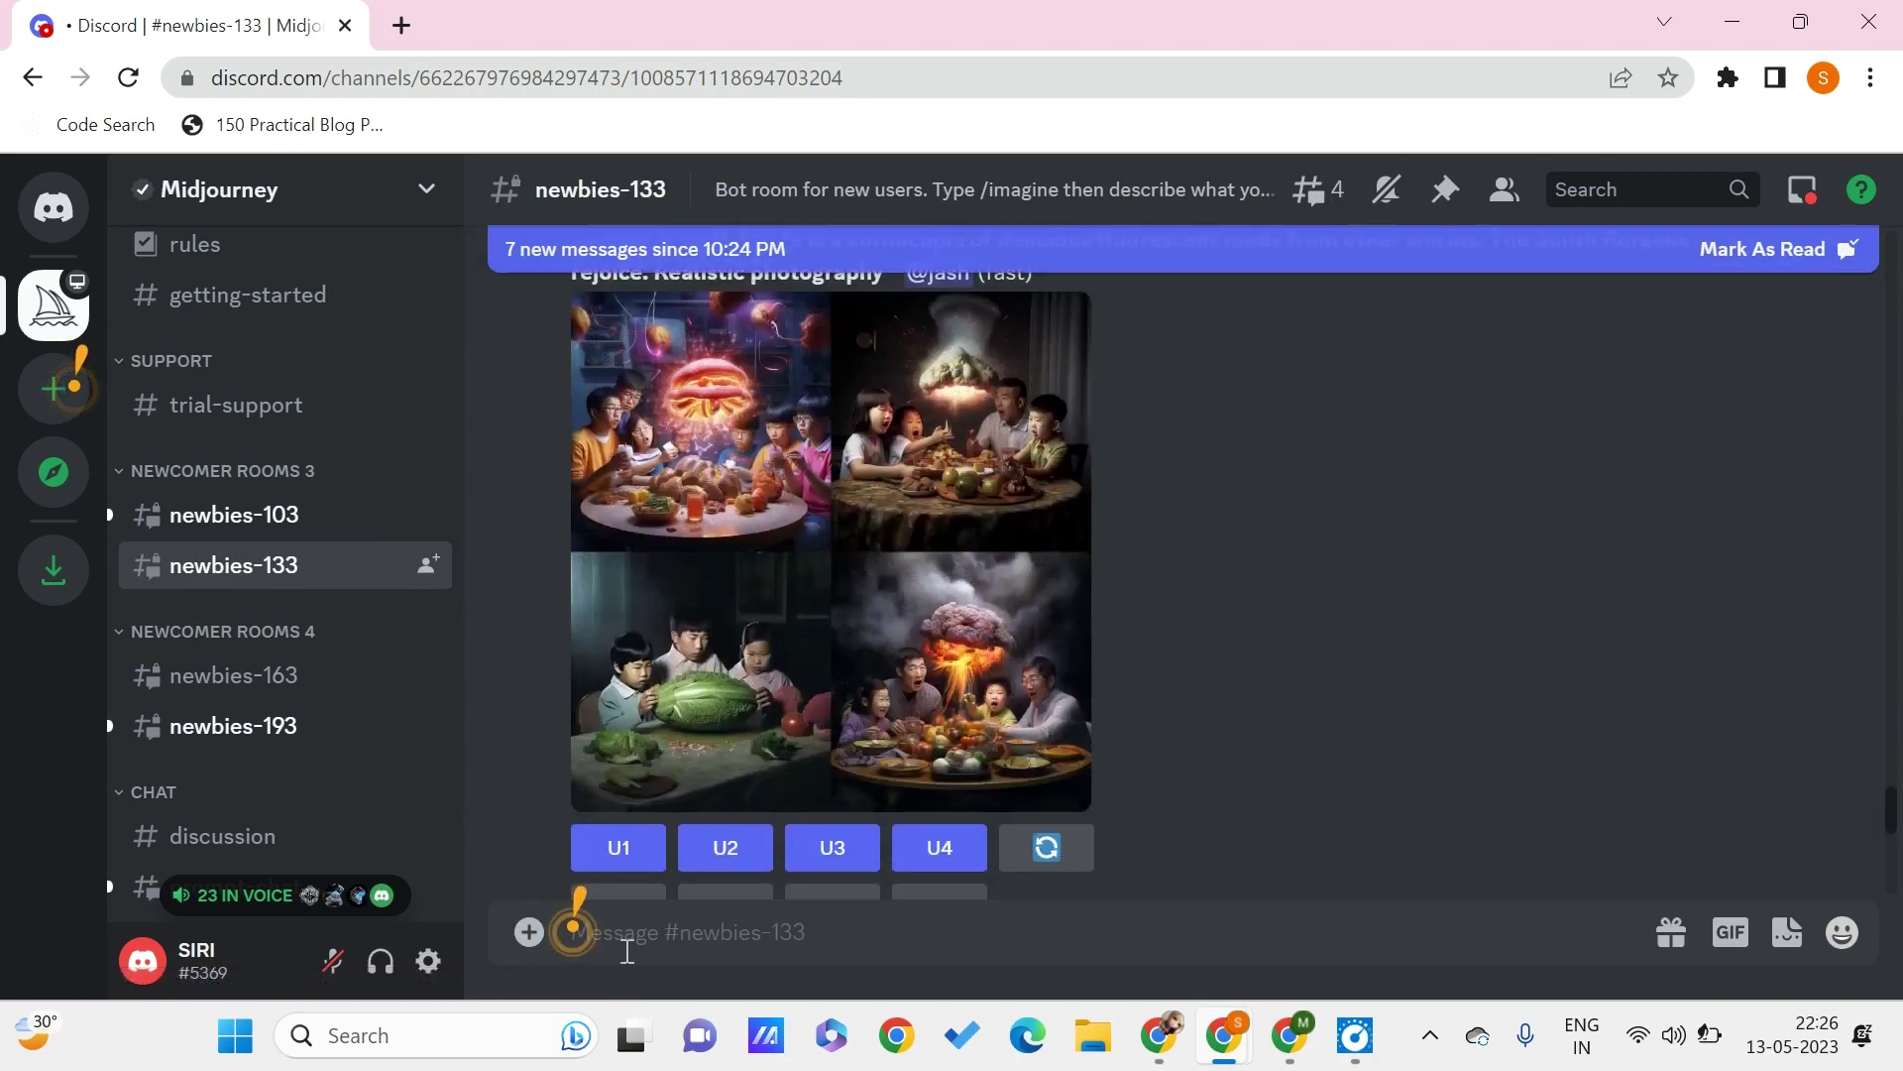
pyautogui.write('/im')
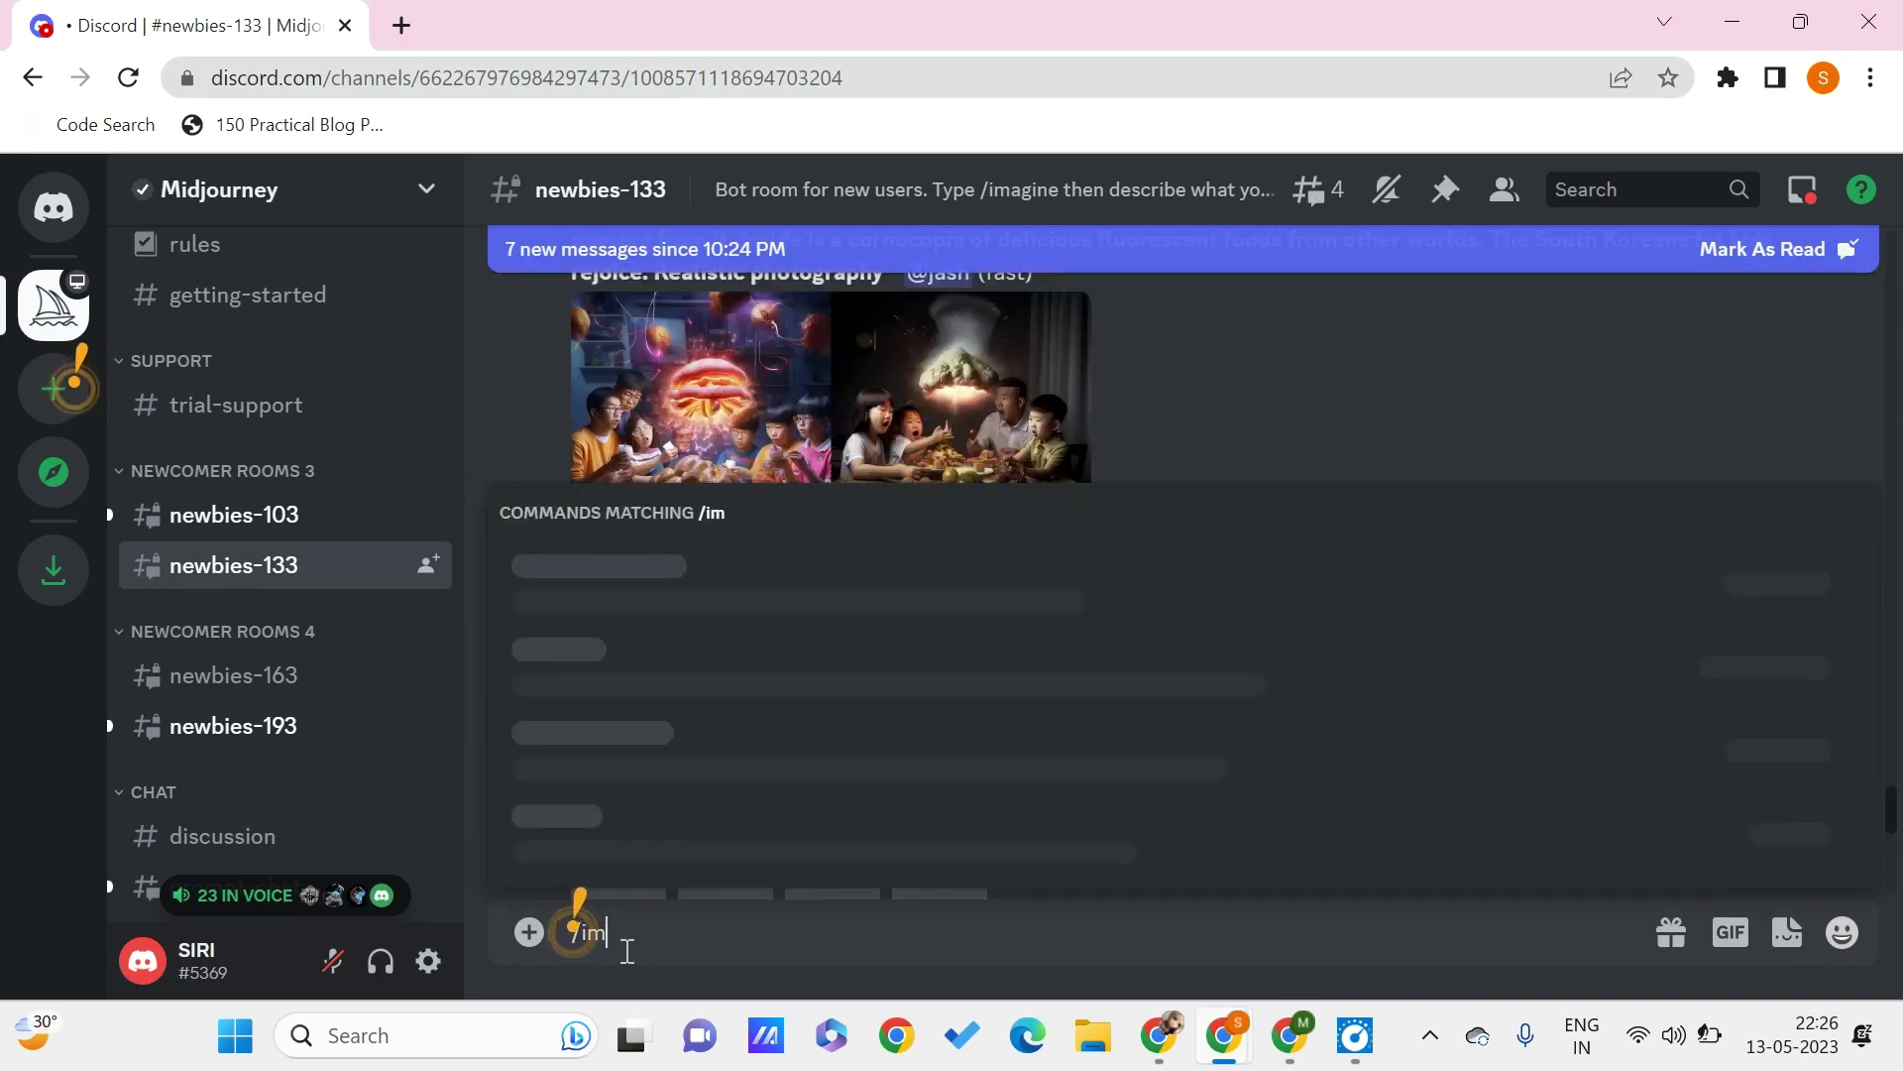
pyautogui.write('agi')
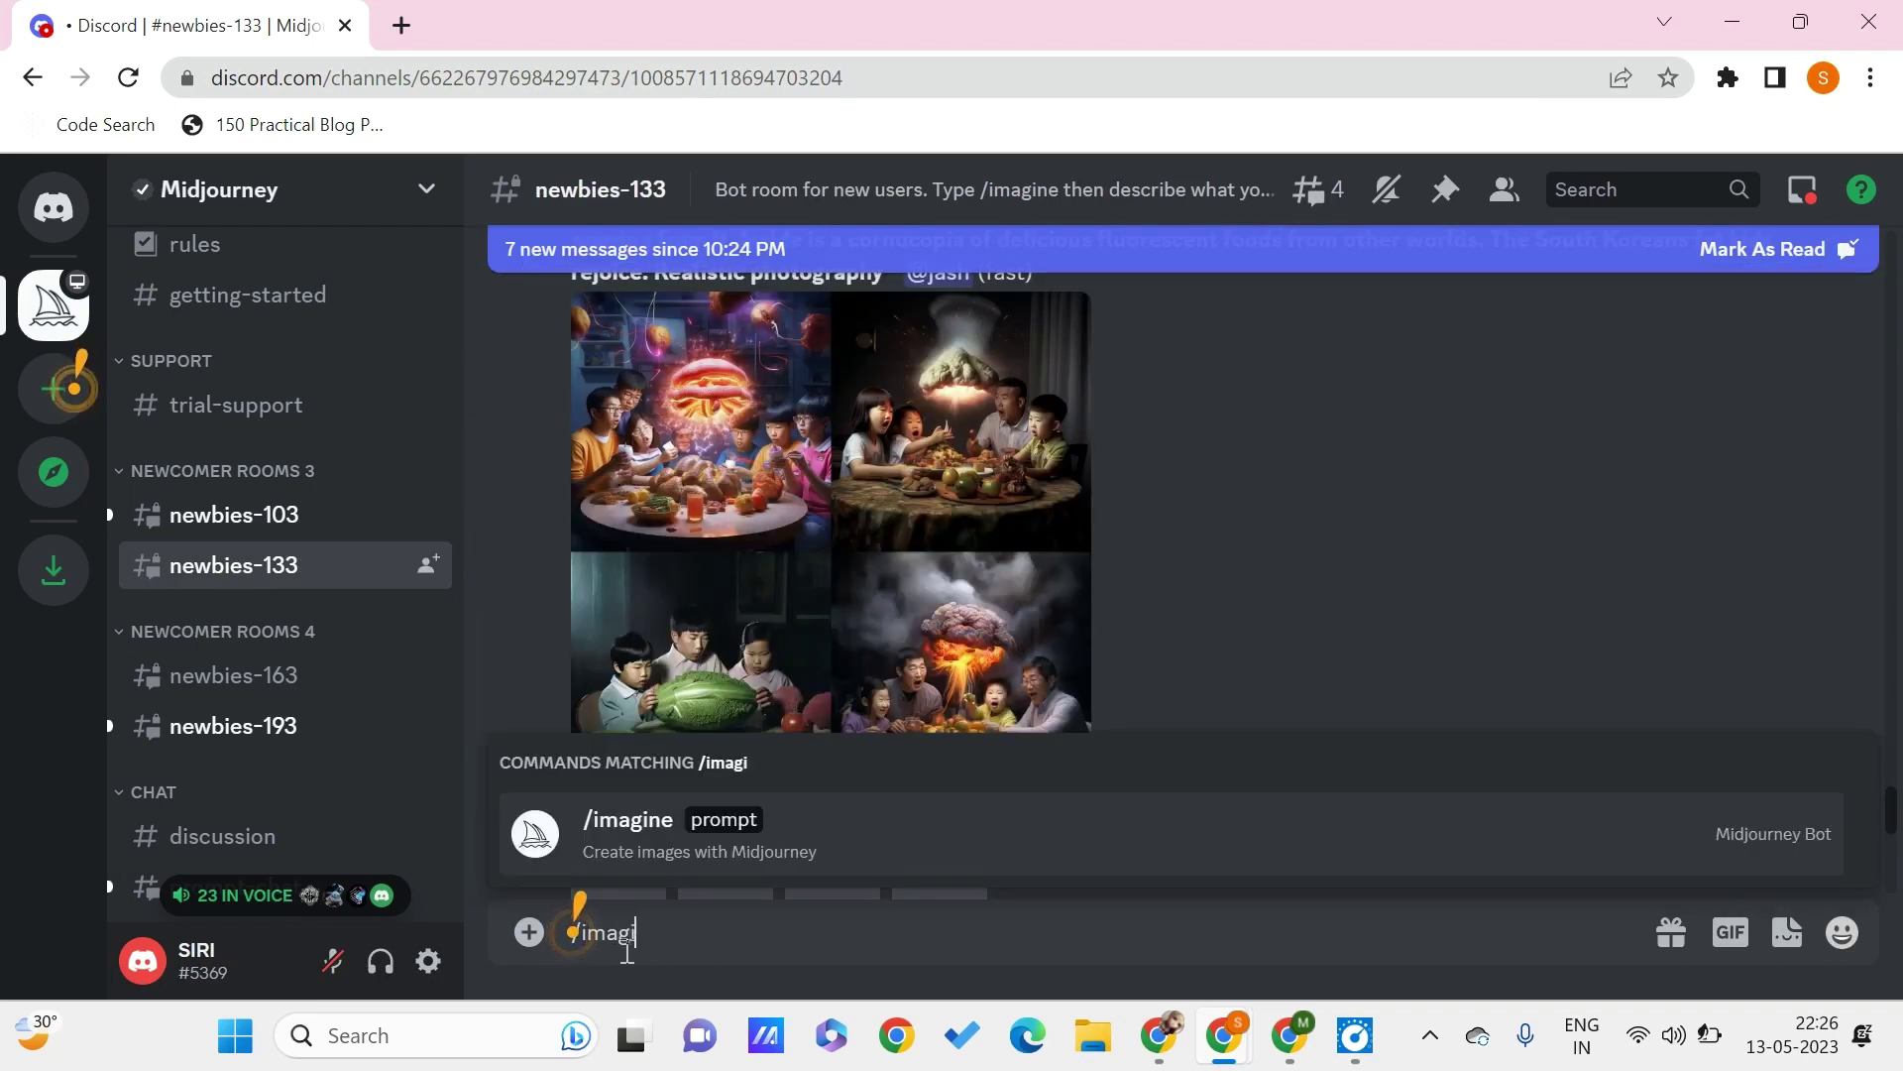
pyautogui.press('Tab')
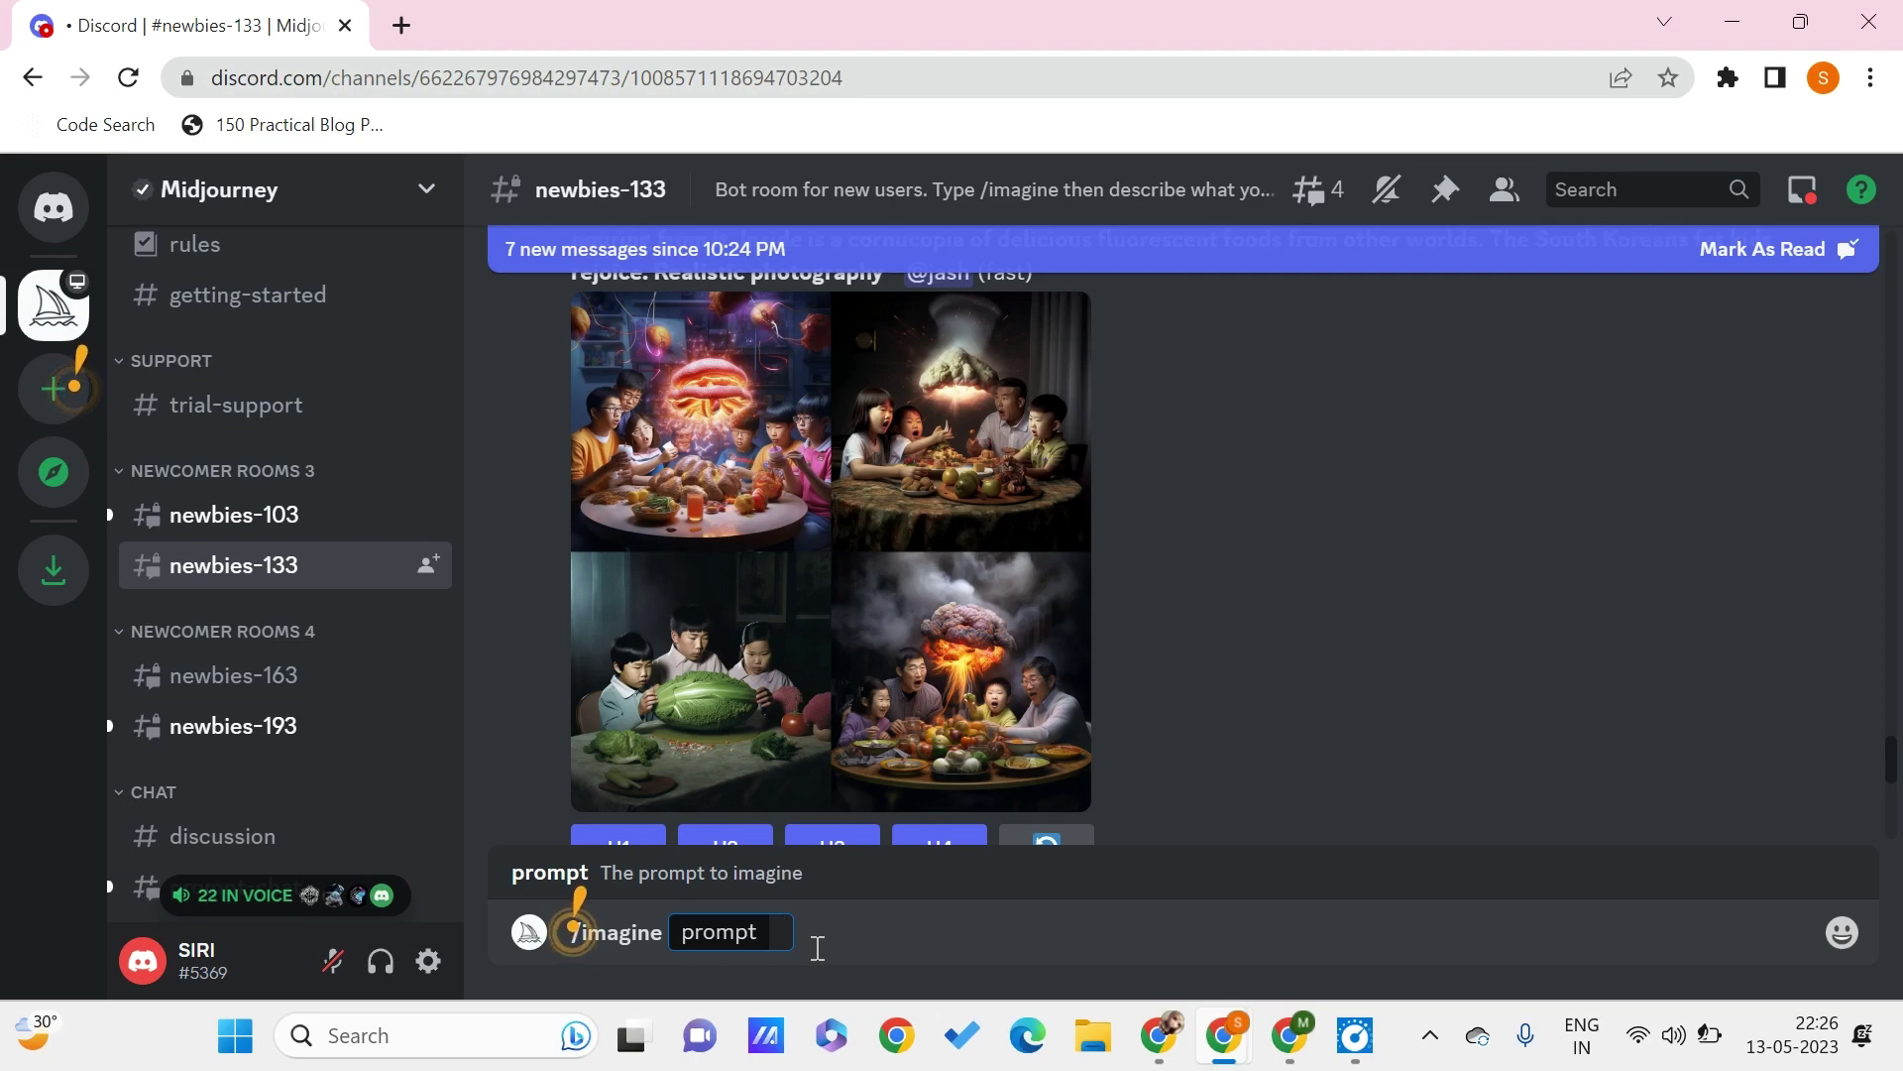
pyautogui.write('hungr')
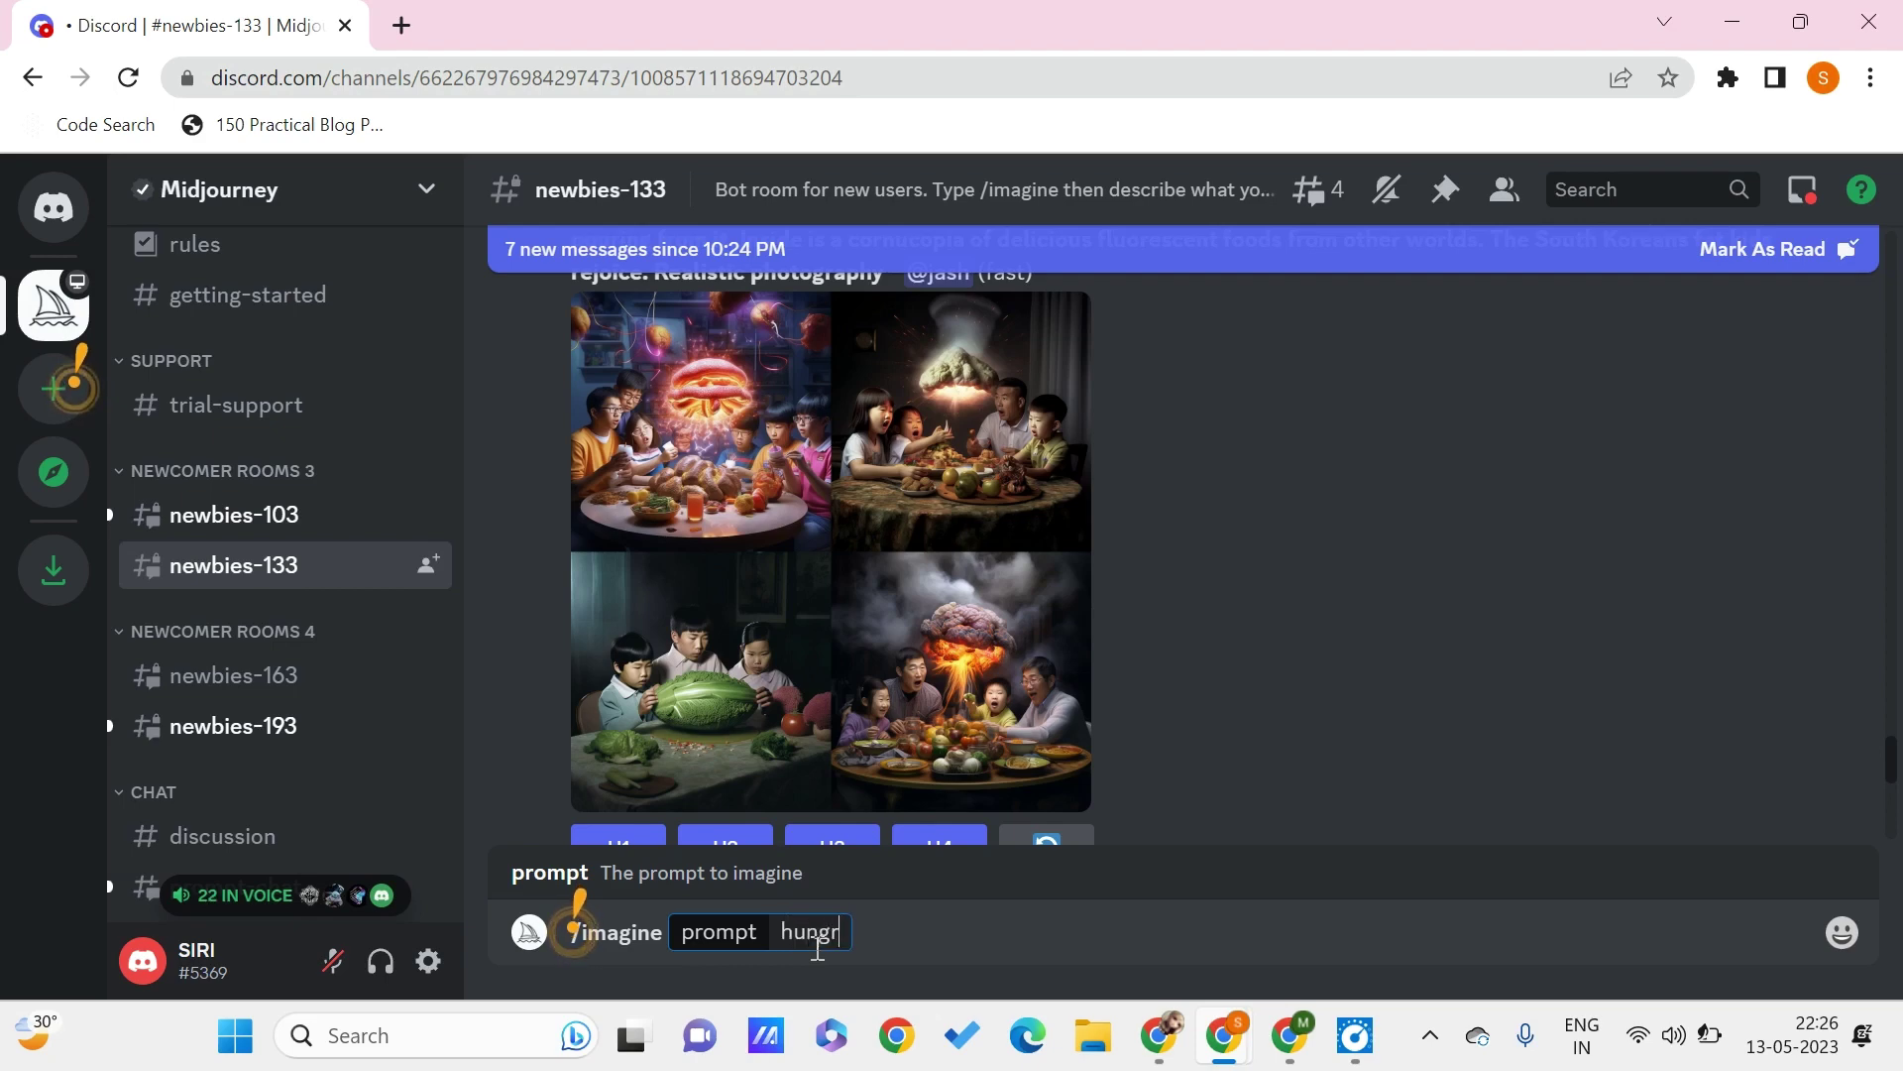
pyautogui.write('y peop')
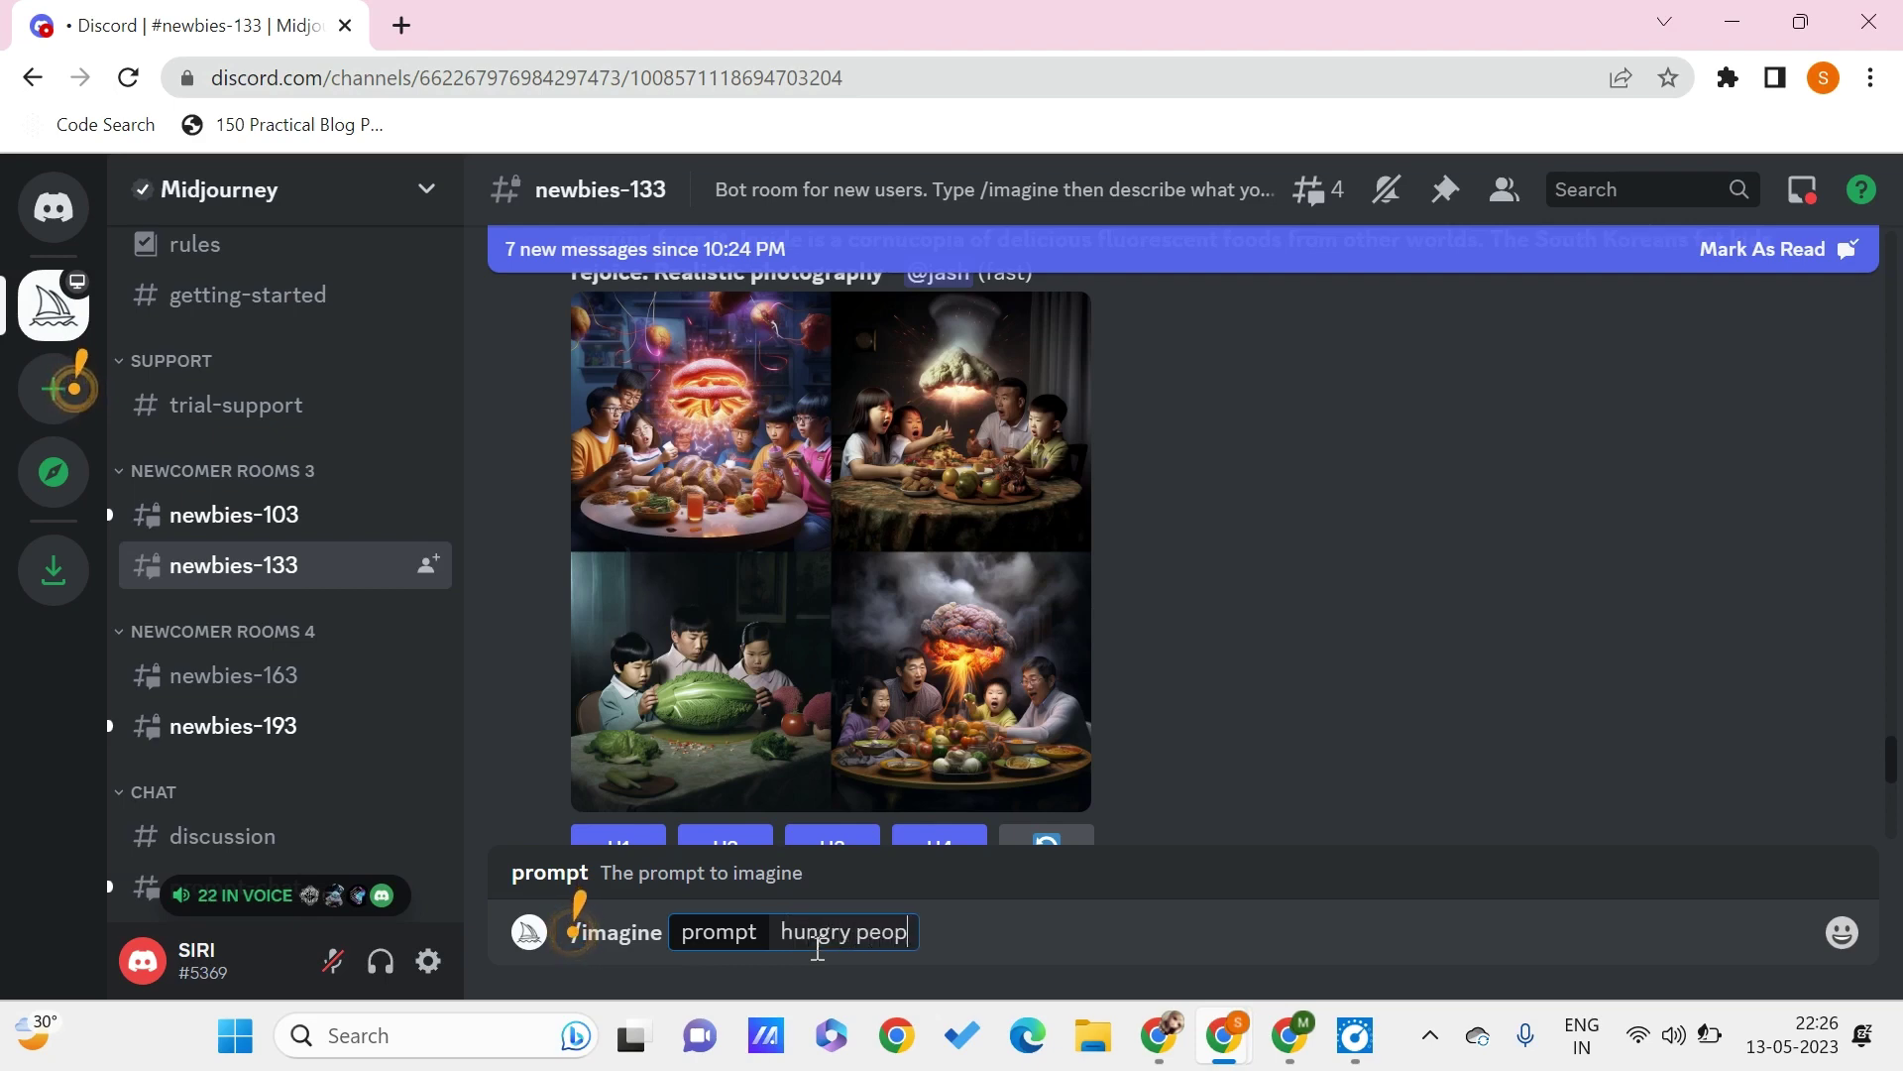
pyautogui.write('le ')
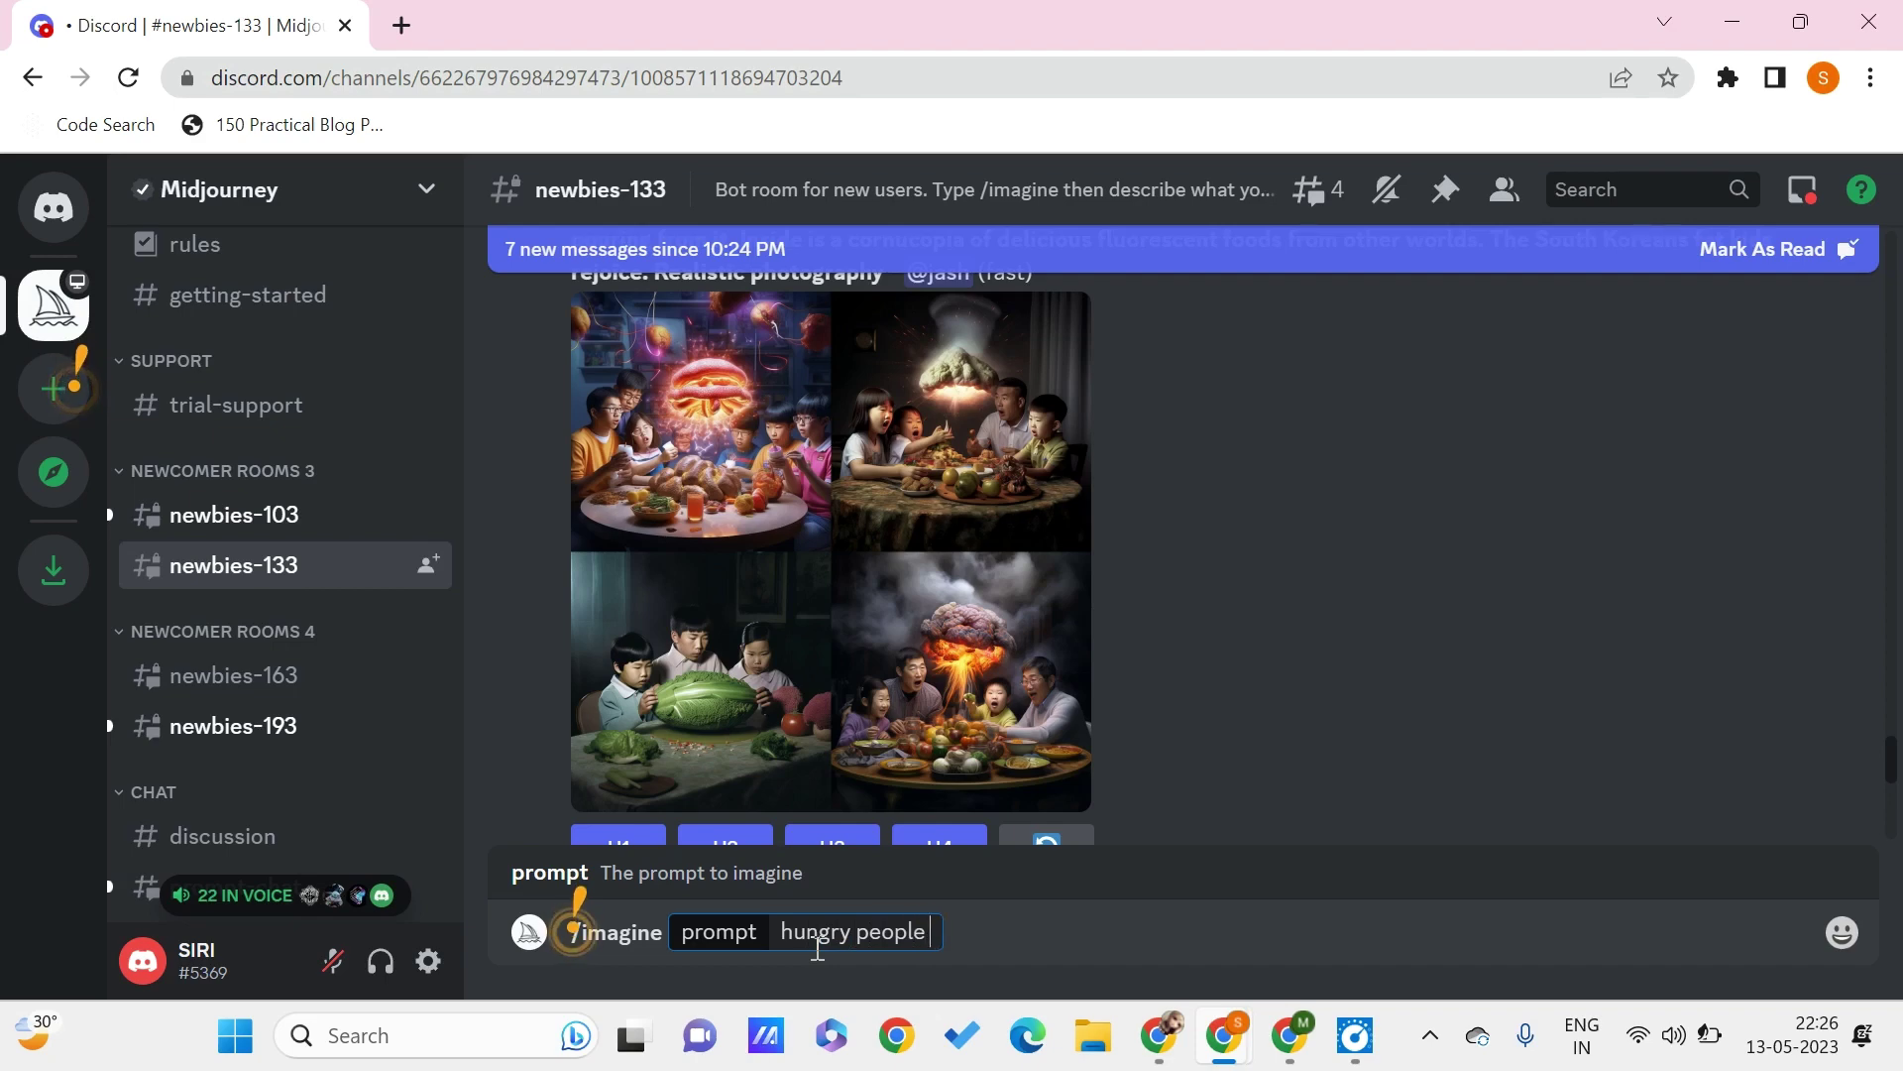
pyautogui.write('in a city')
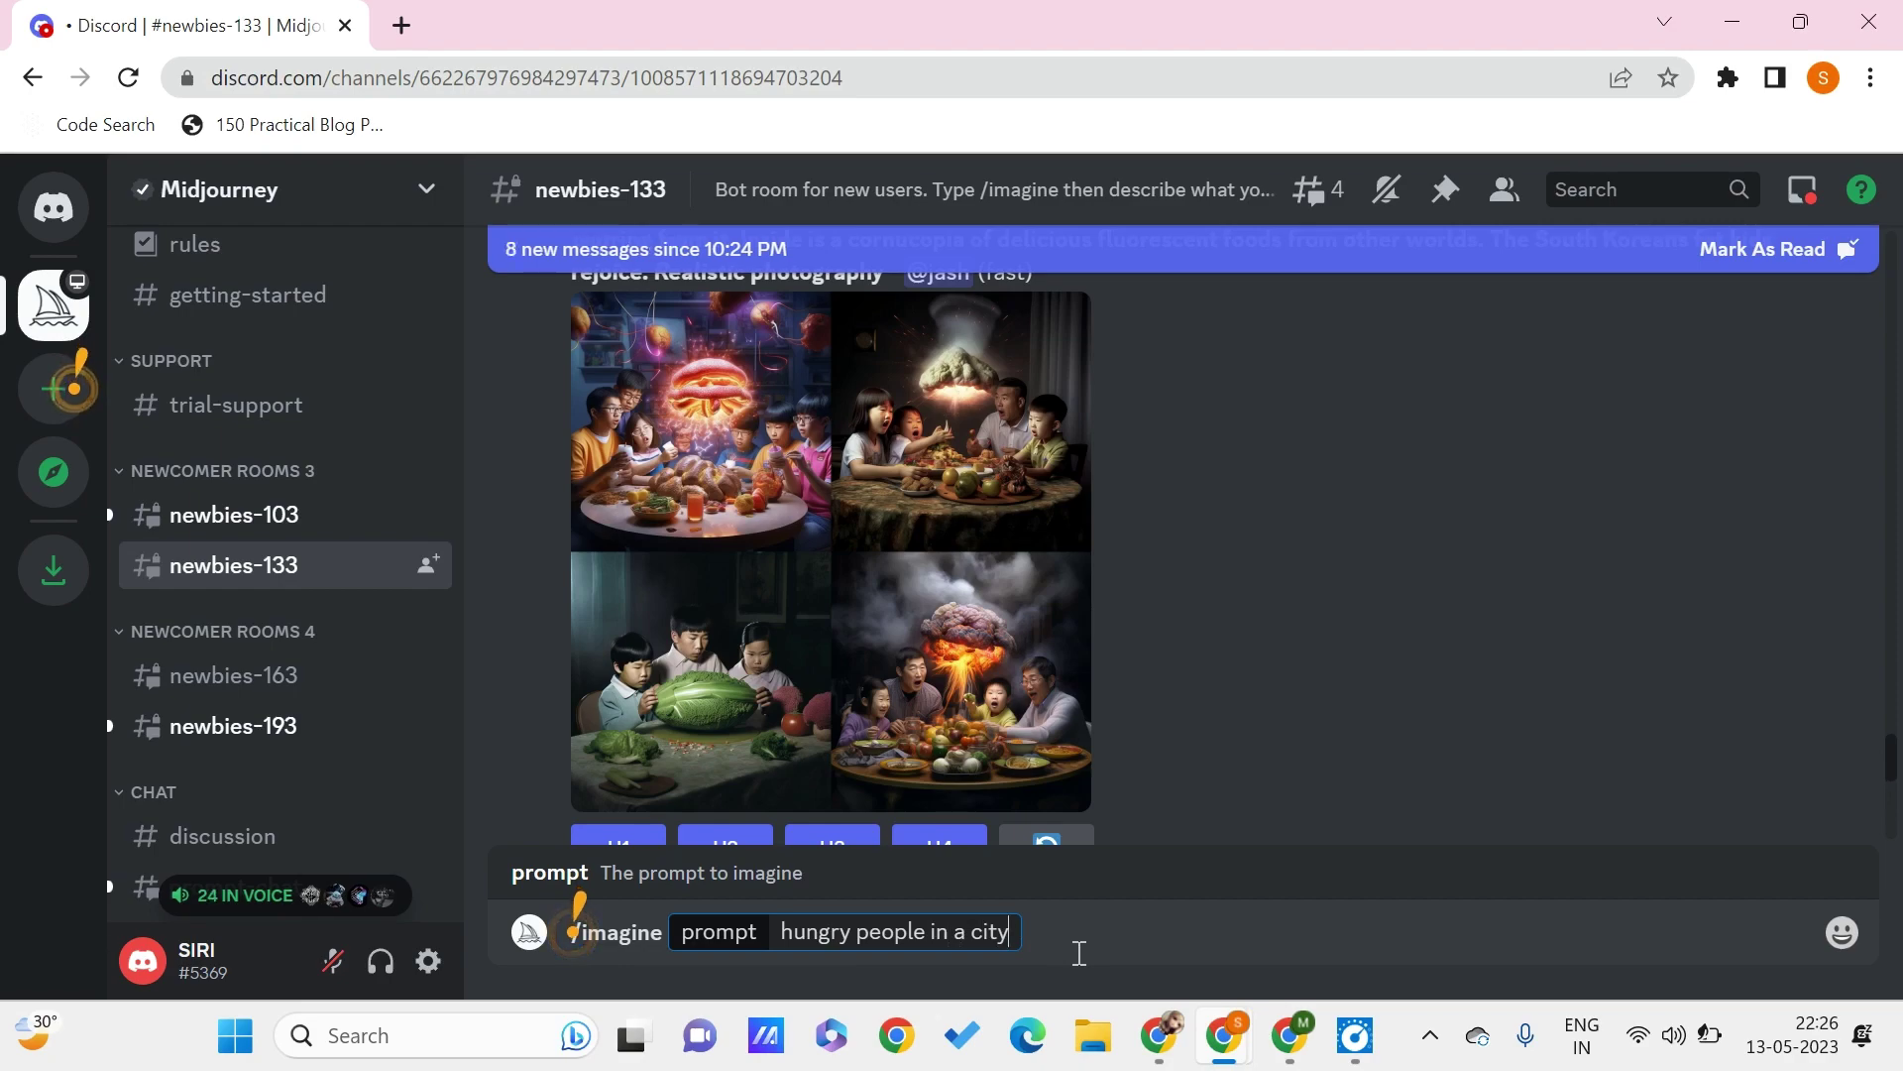
pyautogui.press('Return')
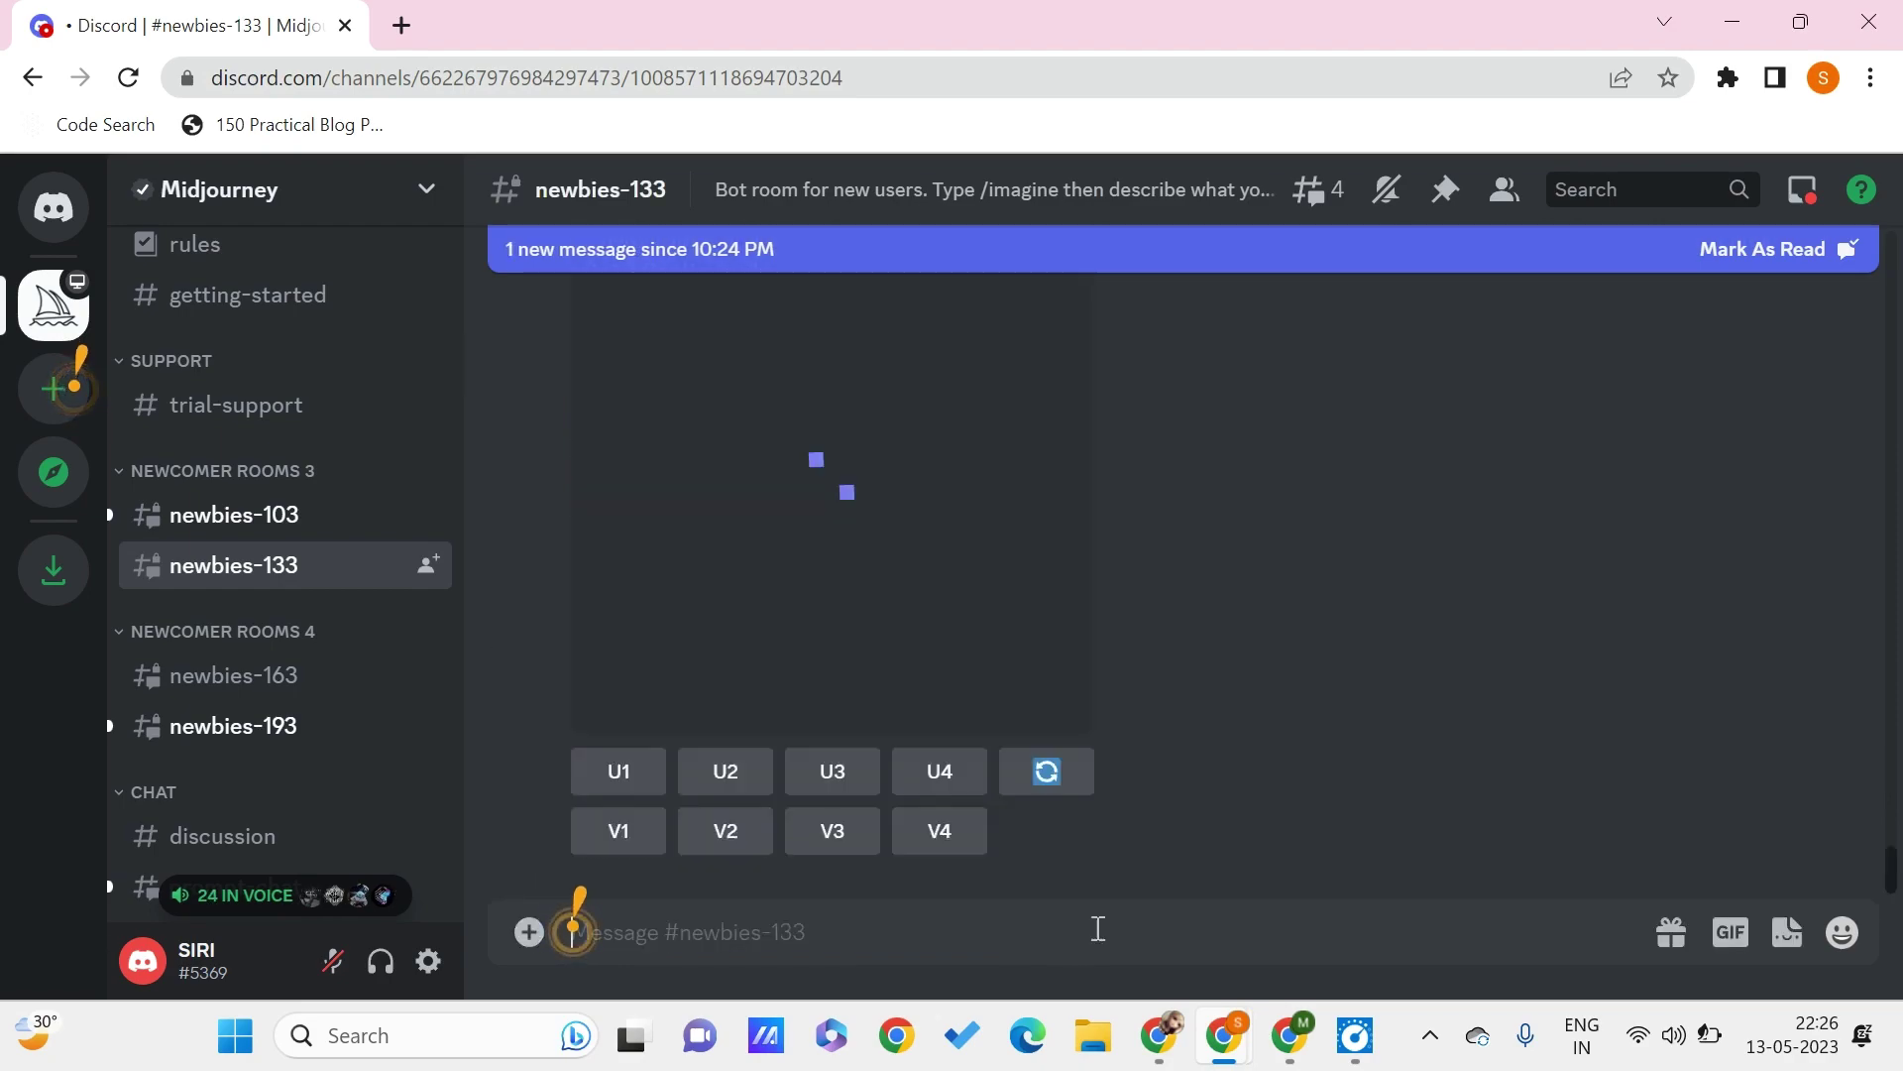
# Step: Look through newbies-133 for the bot's reply to the submitted prompt and examine the images generated by other members
pyautogui.scroll(-5, 1142, 525)
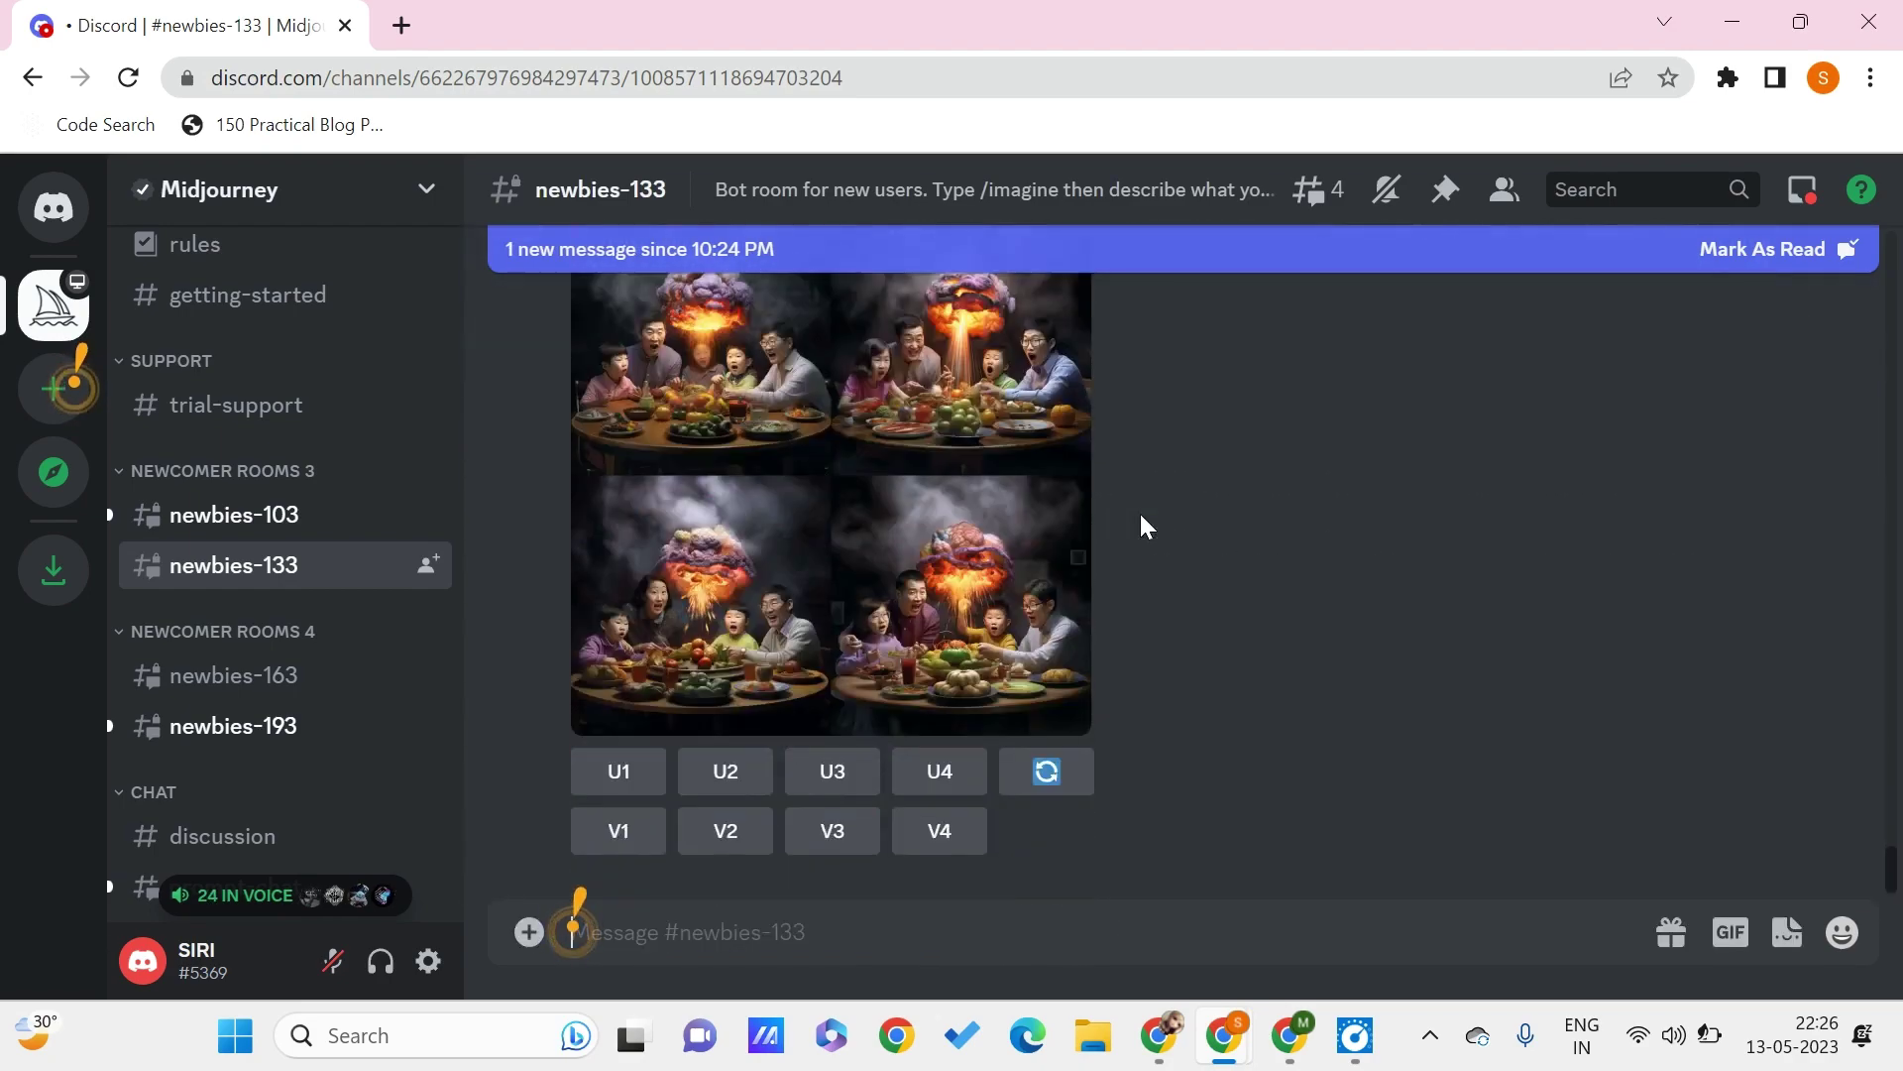
pyautogui.scroll(5, 1140, 509)
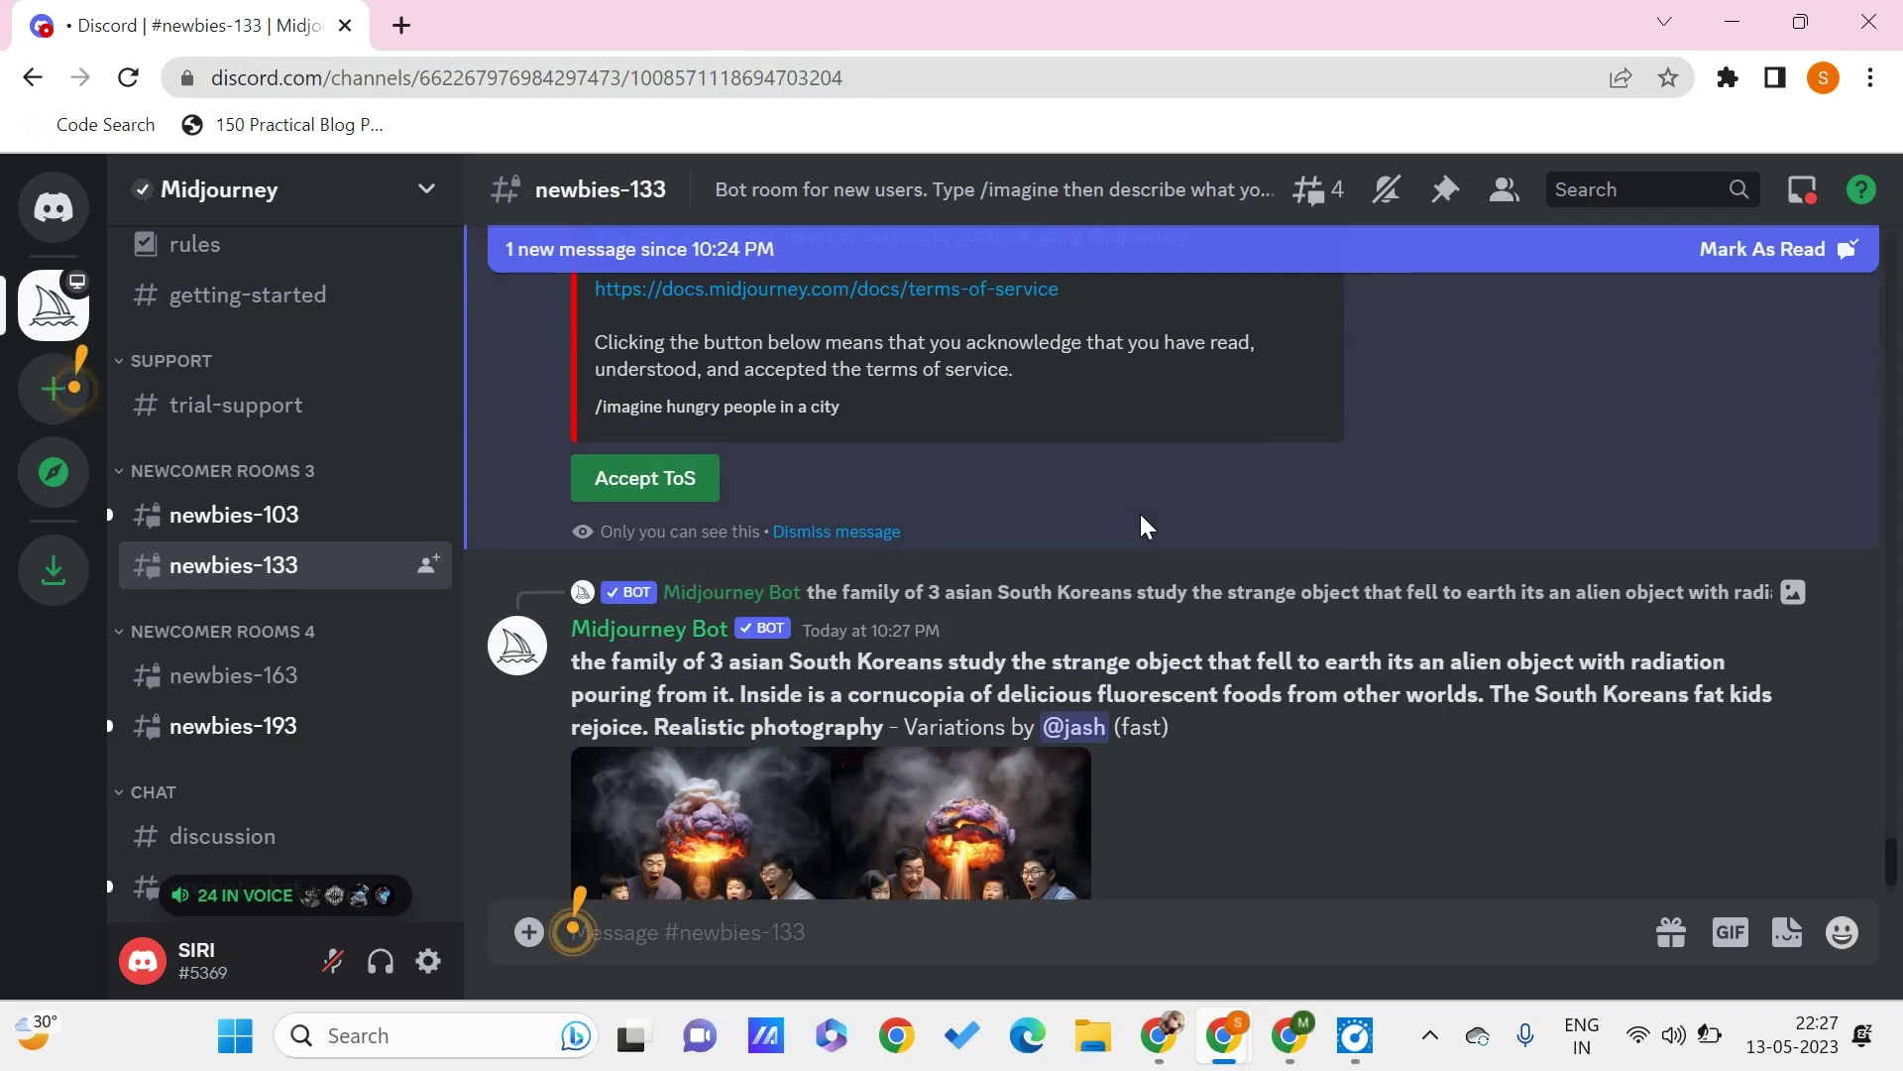
pyautogui.scroll(5, 1141, 513)
pyautogui.scroll(8, 1142, 528)
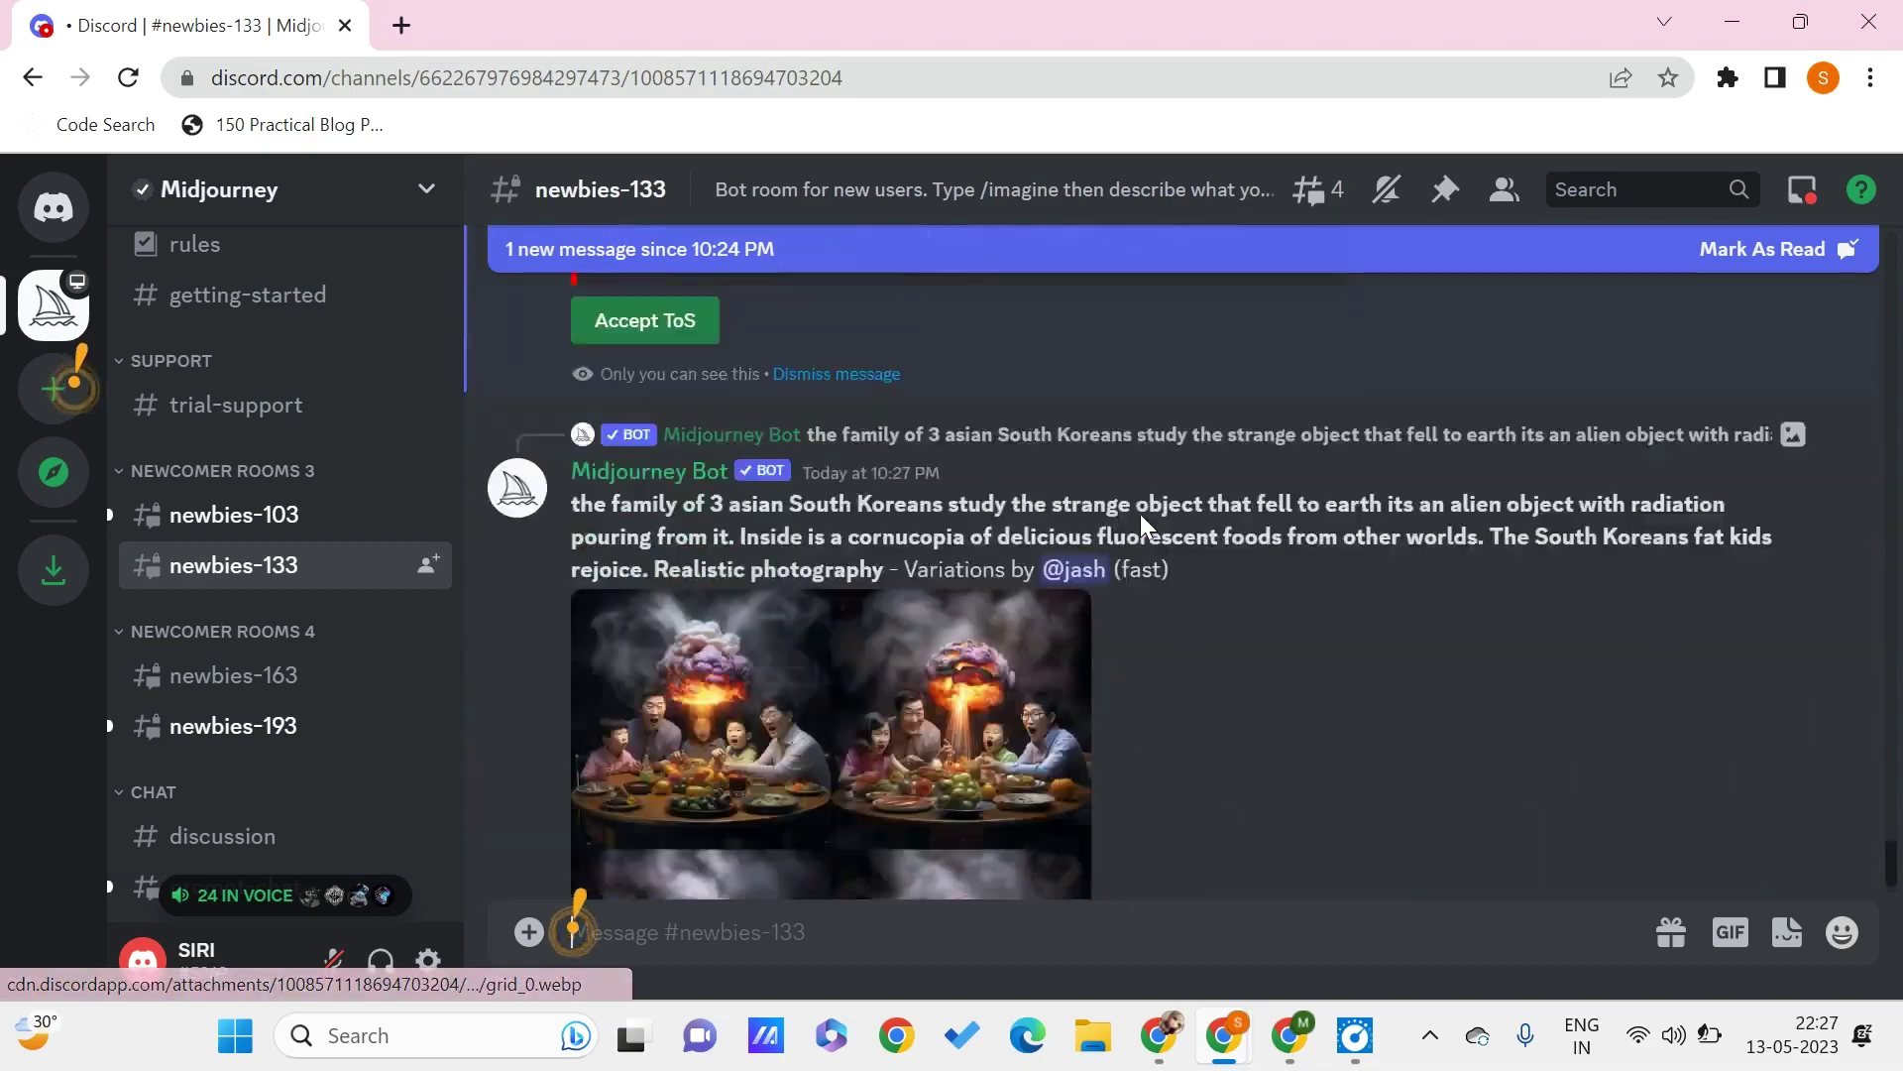
pyautogui.scroll(-4, 1142, 528)
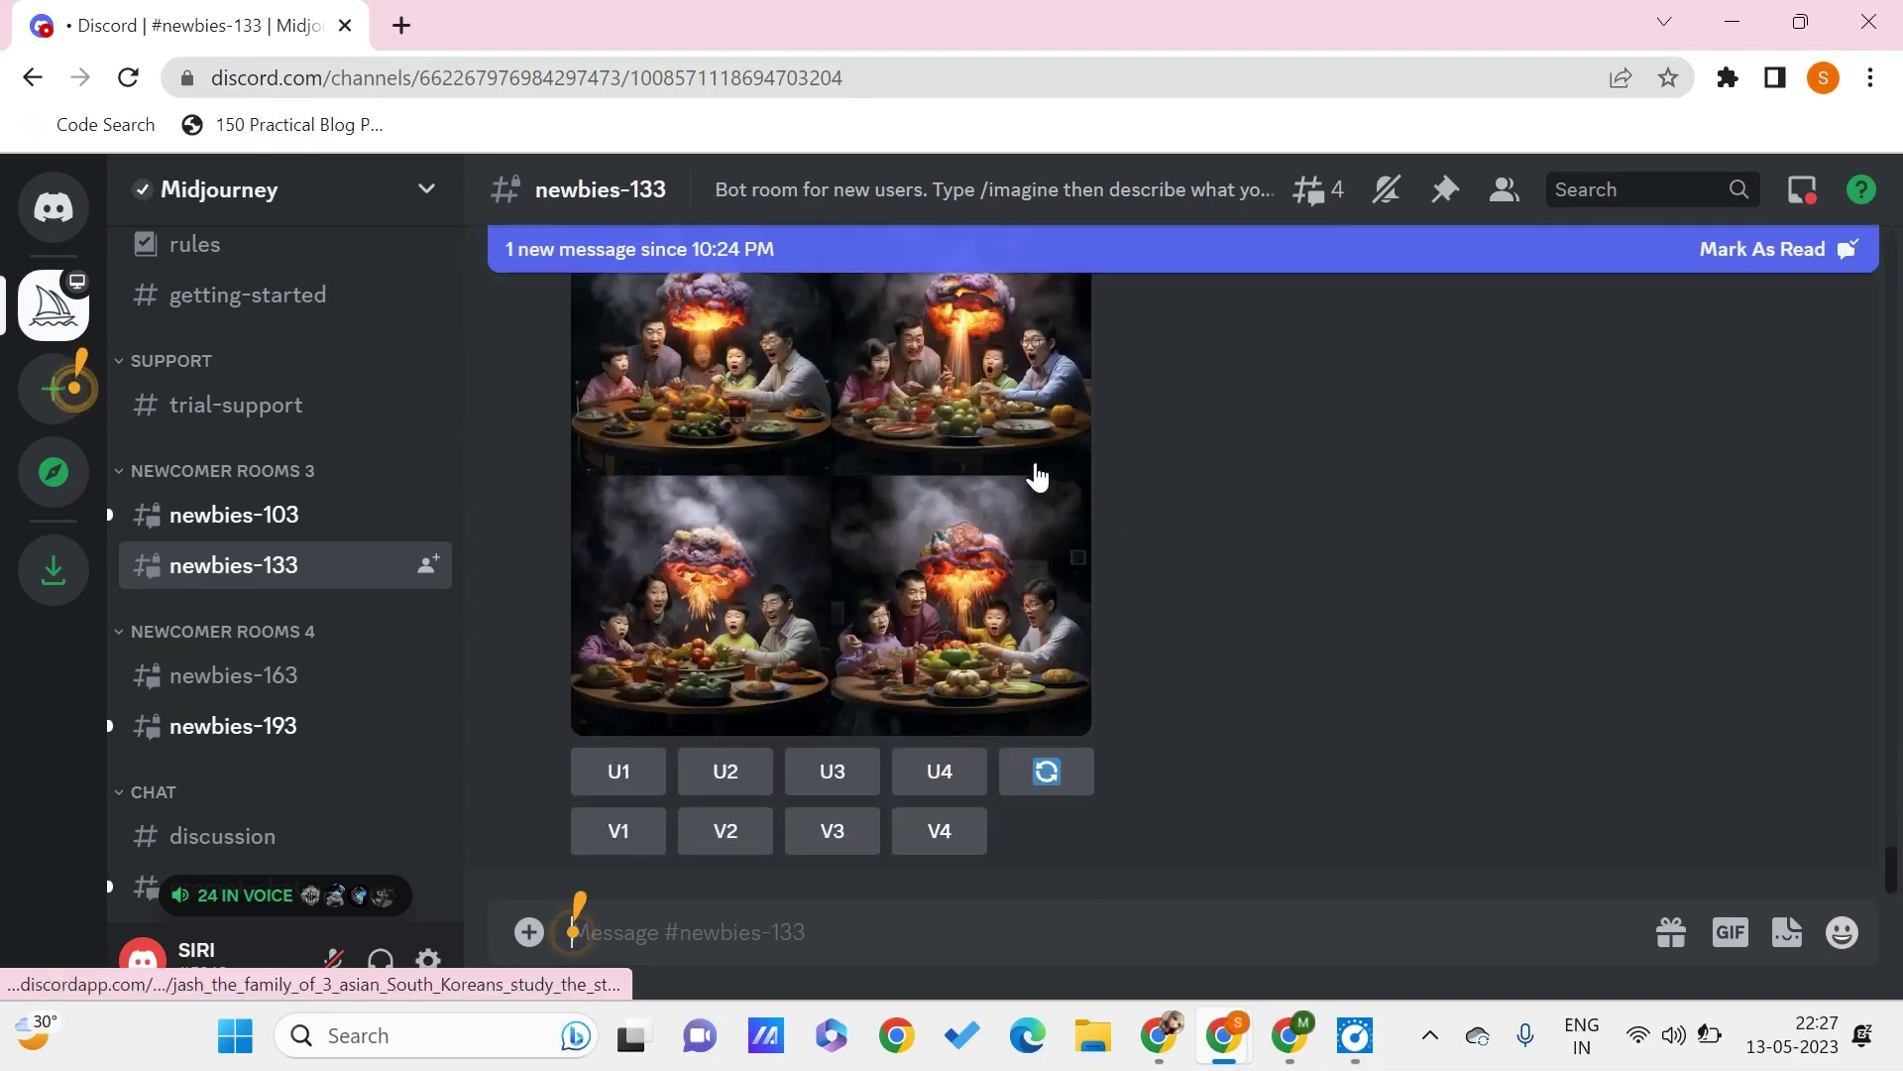
pyautogui.scroll(15, 1038, 477)
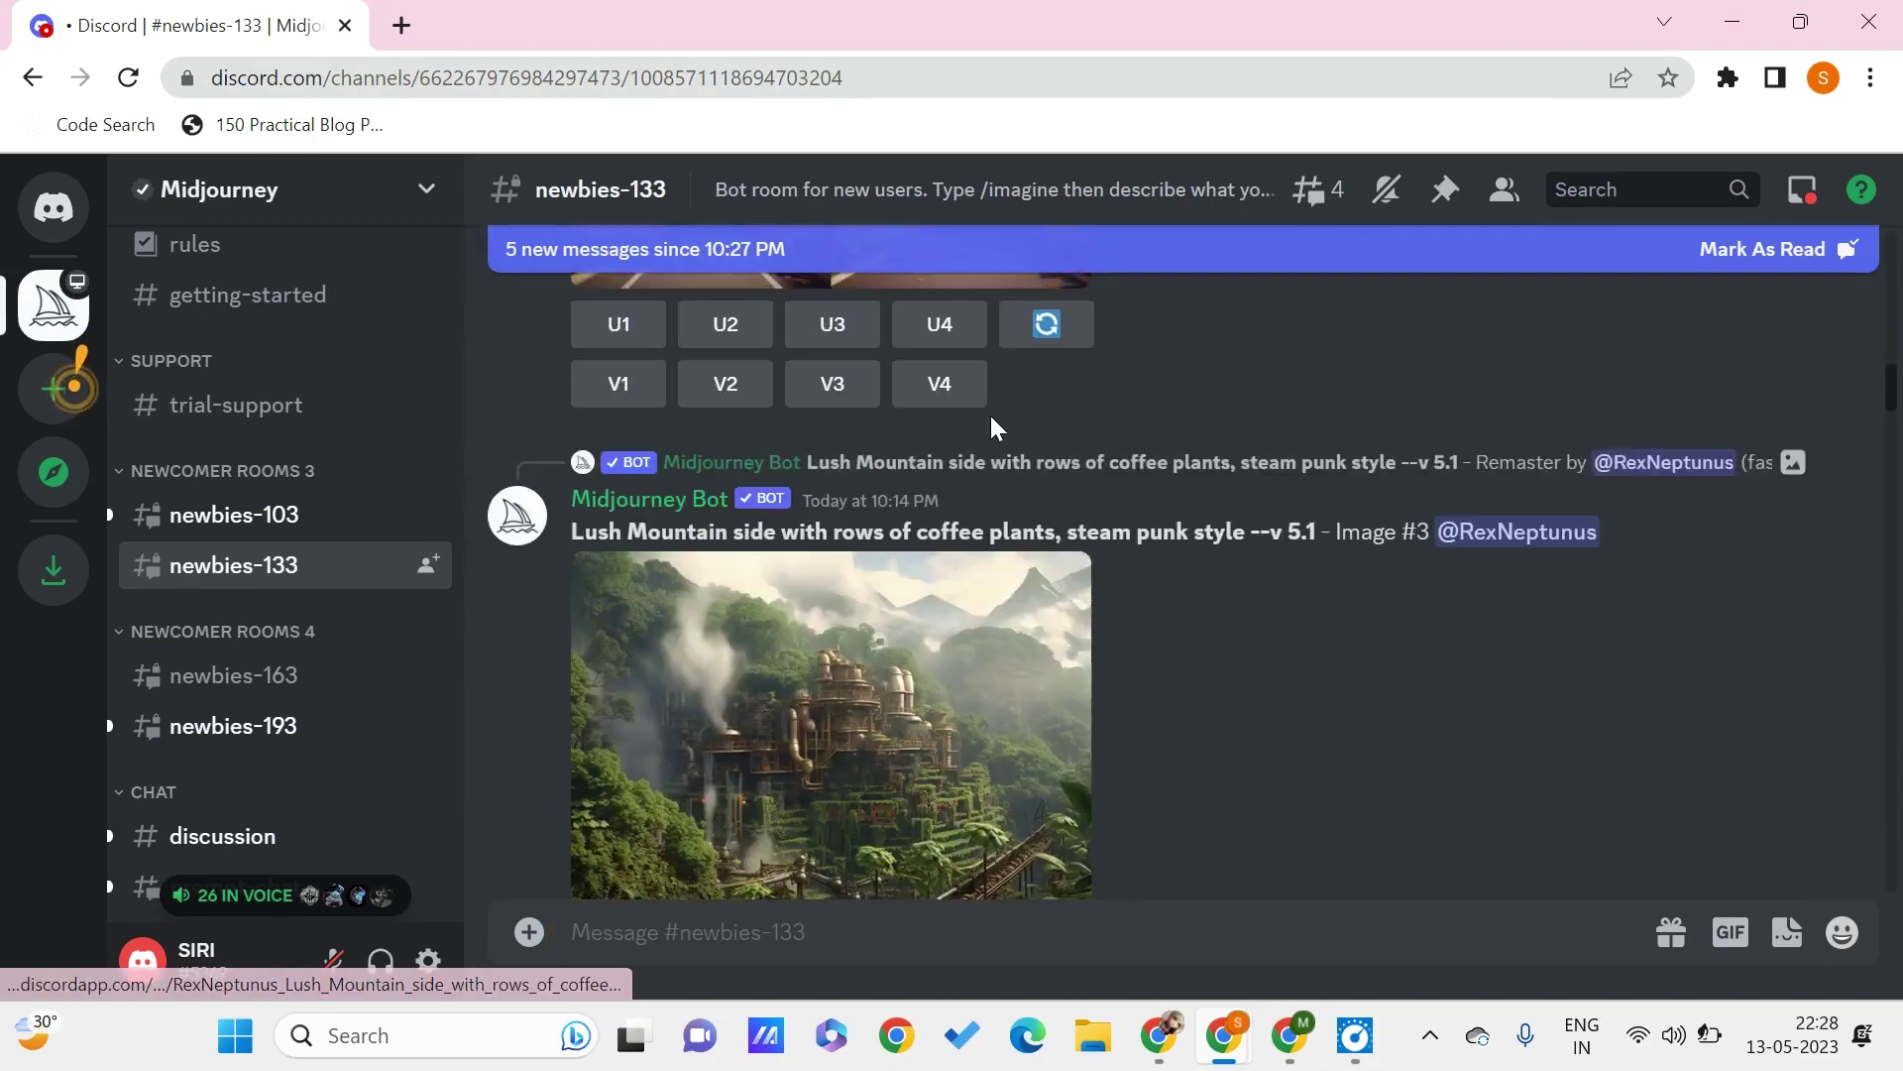
pyautogui.scroll(5, 992, 418)
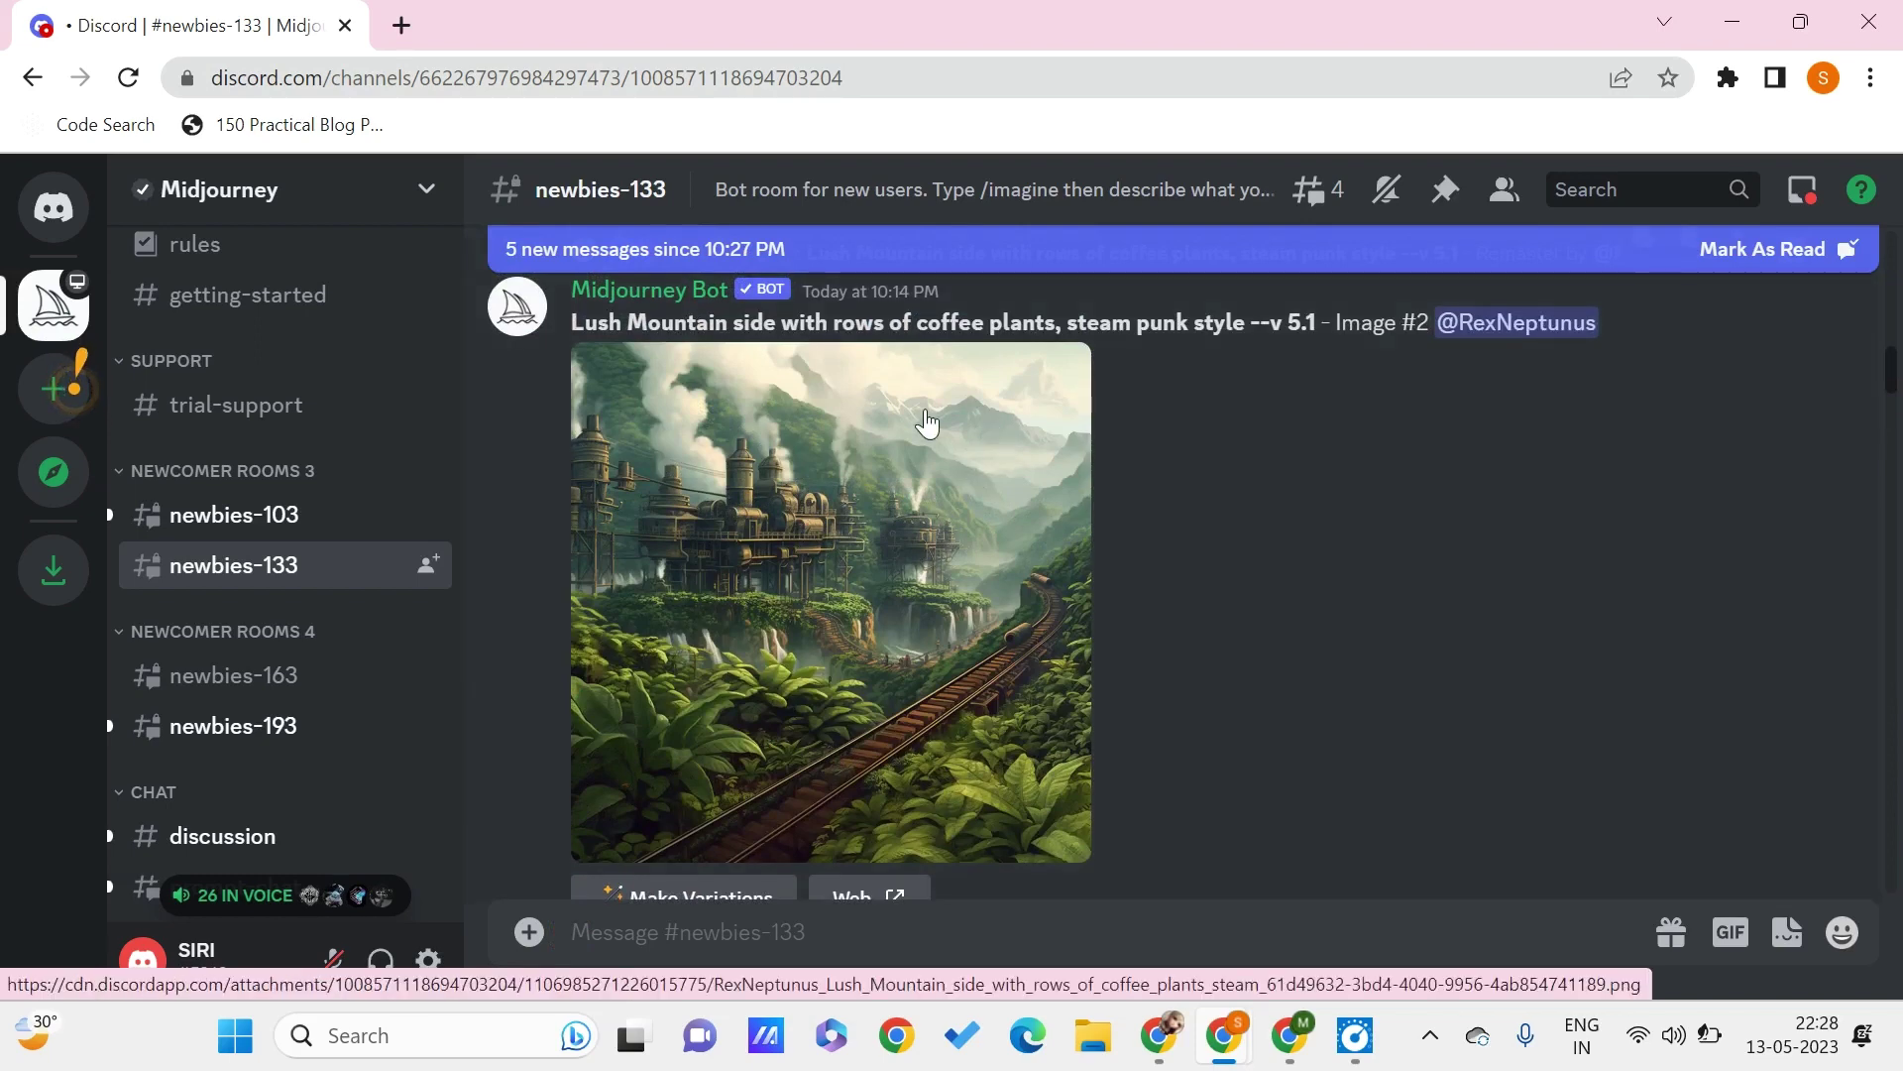
pyautogui.scroll(5, 927, 423)
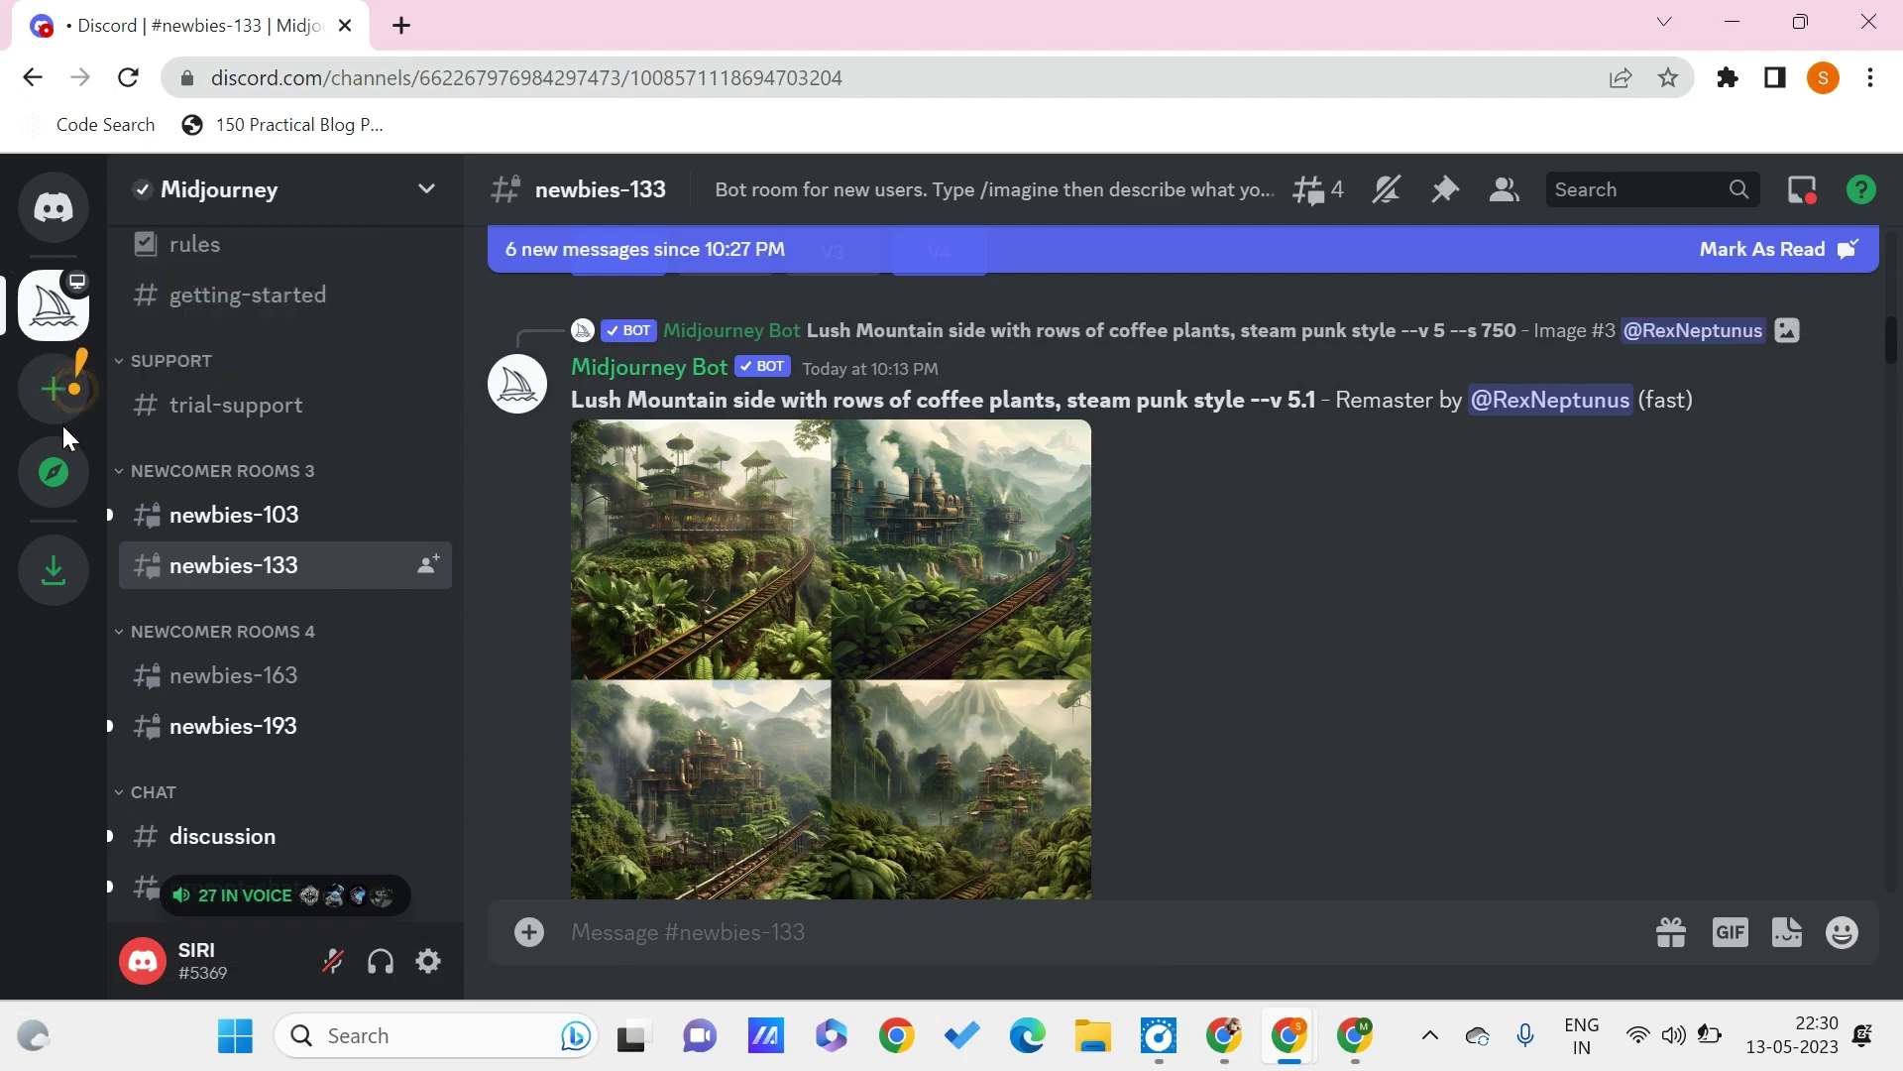
# Step: Dismiss the server tip and create a server of your own, skipping the audience question and keeping the suggested name
pyautogui.click(56, 386)
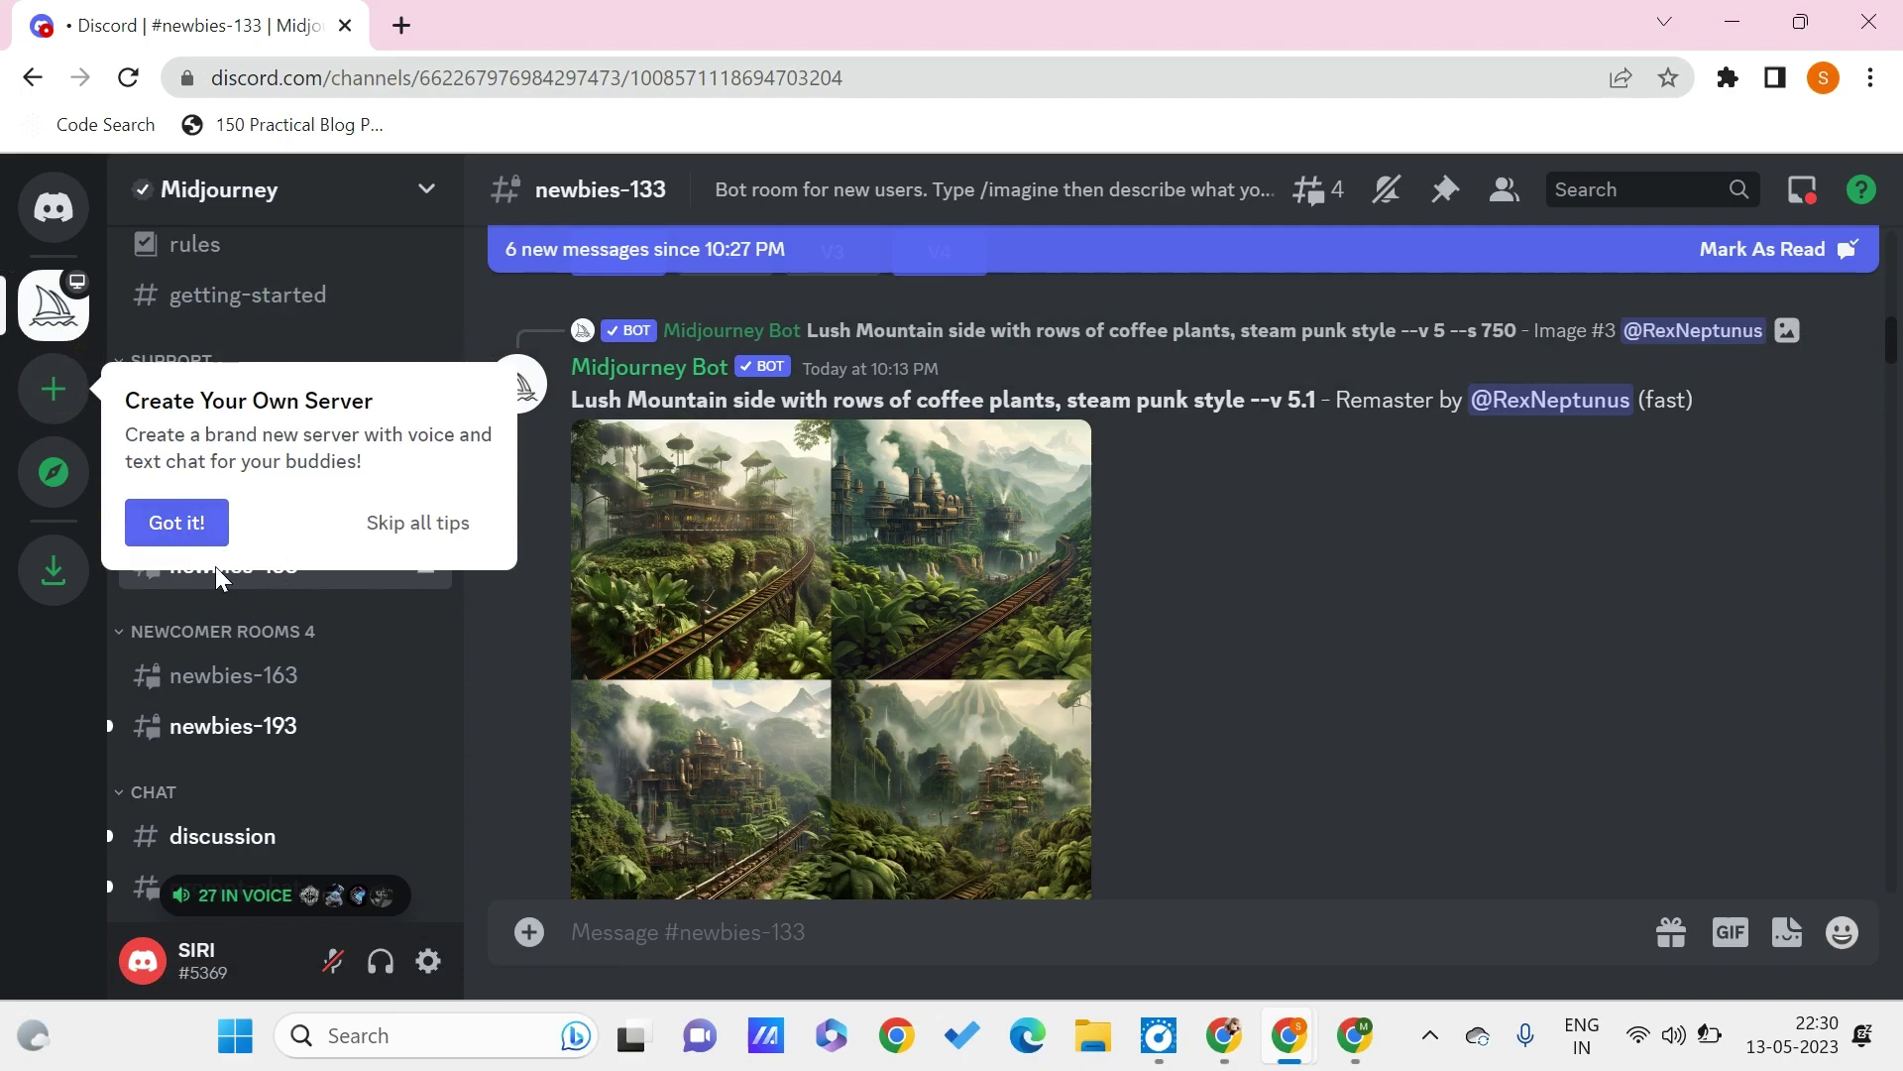
pyautogui.click(177, 523)
pyautogui.click(57, 409)
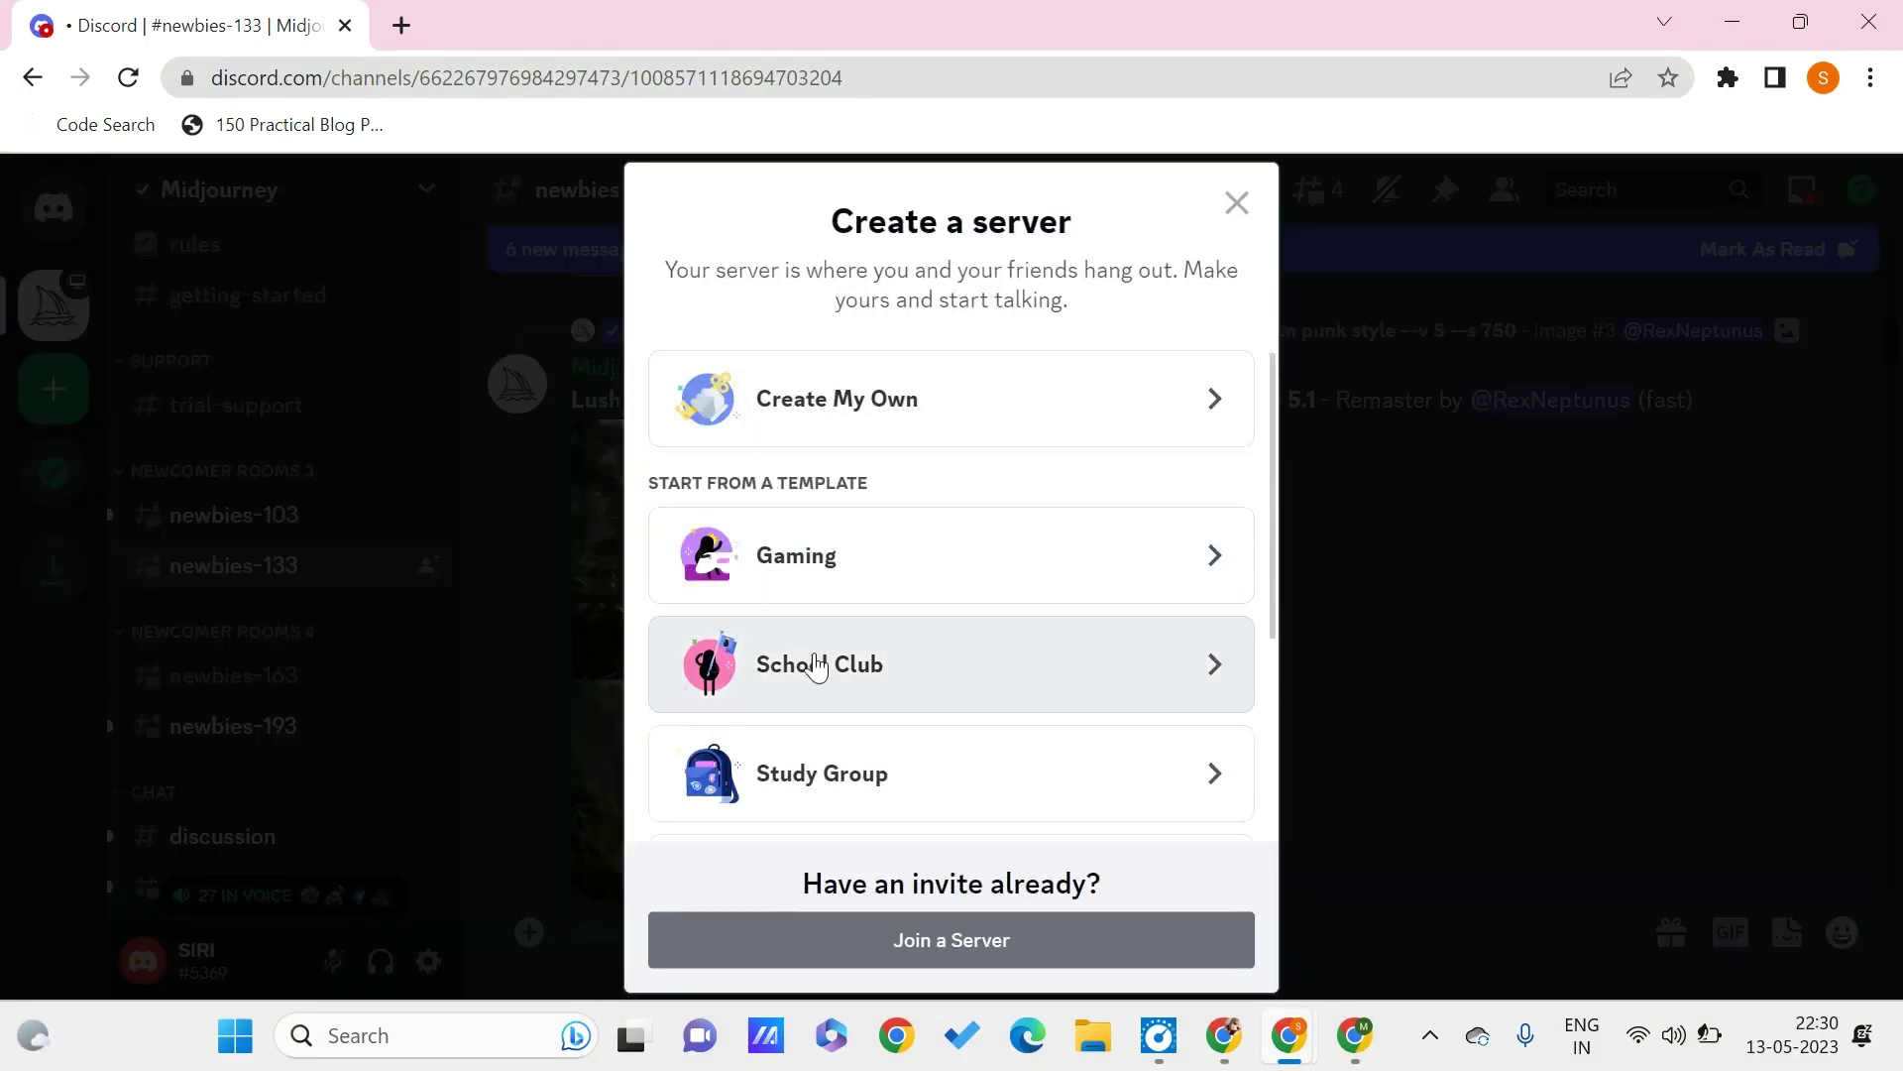
pyautogui.click(901, 427)
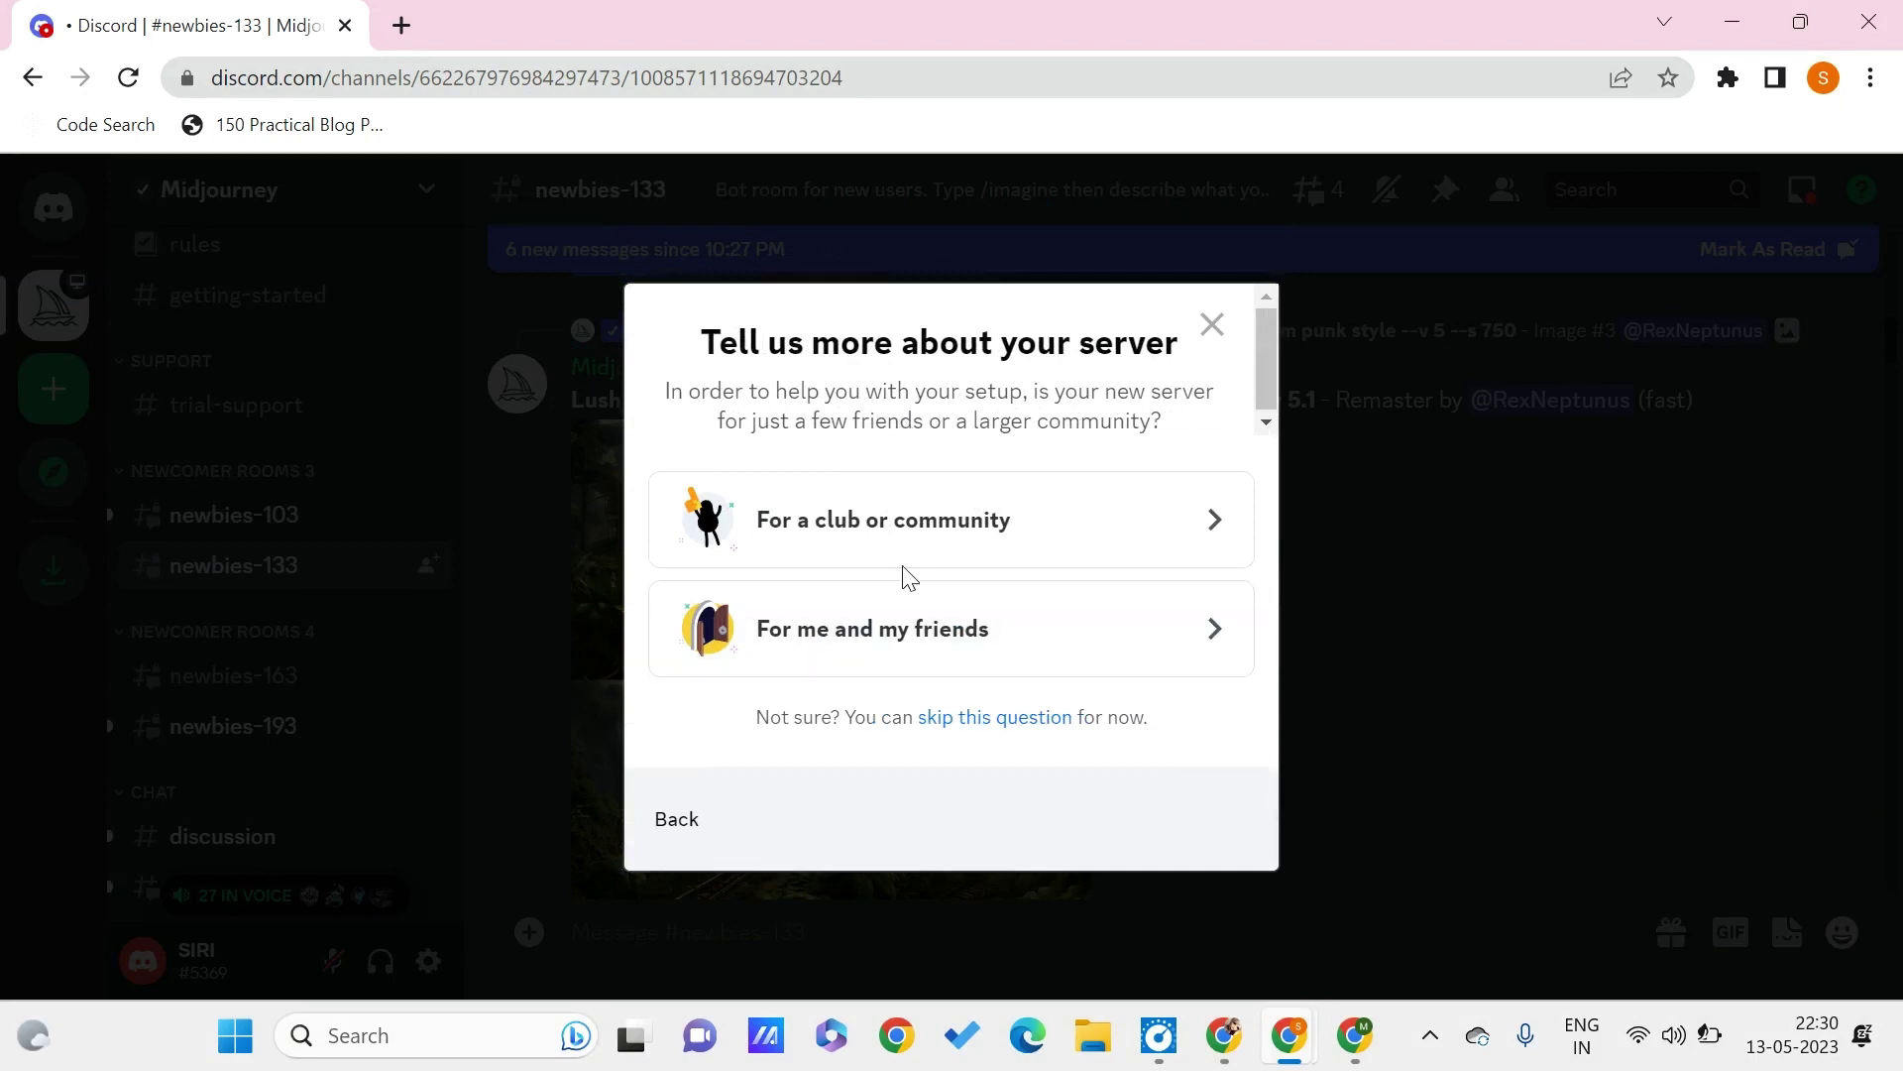
pyautogui.click(978, 716)
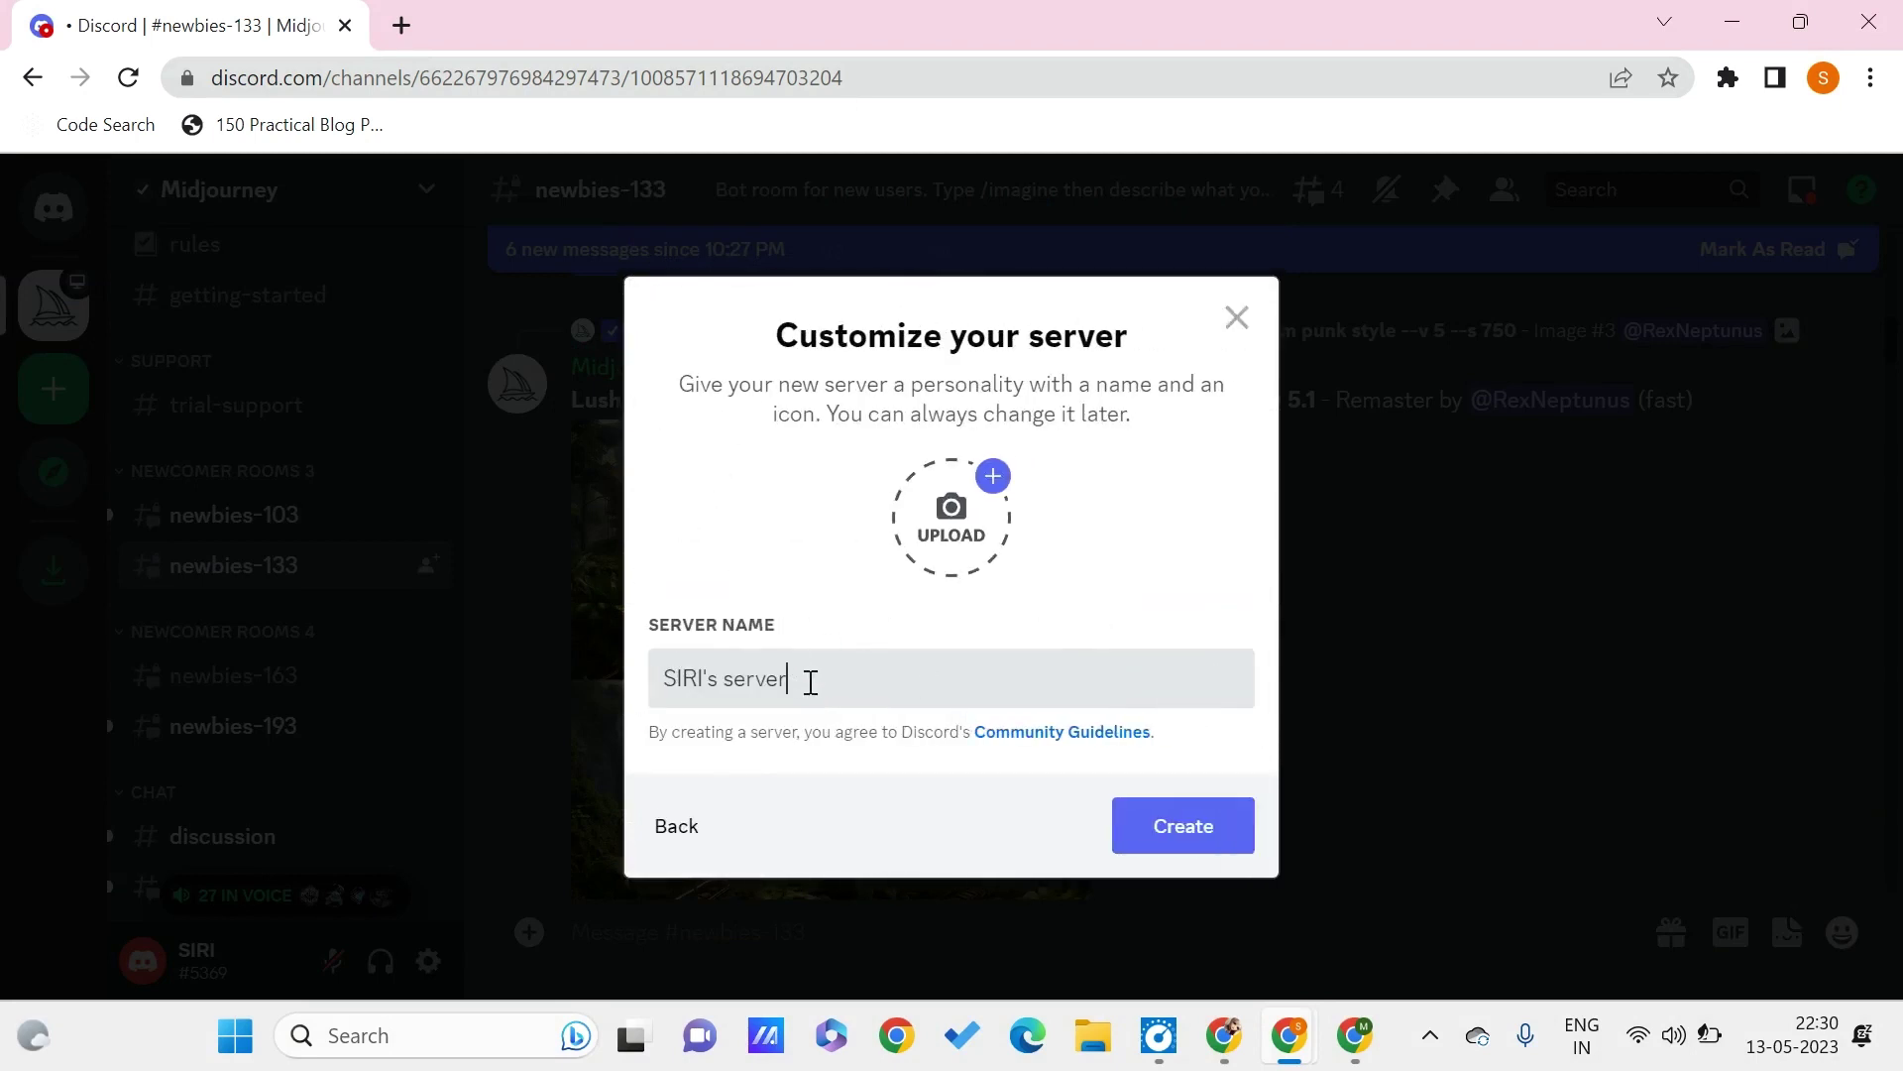
pyautogui.click(1194, 824)
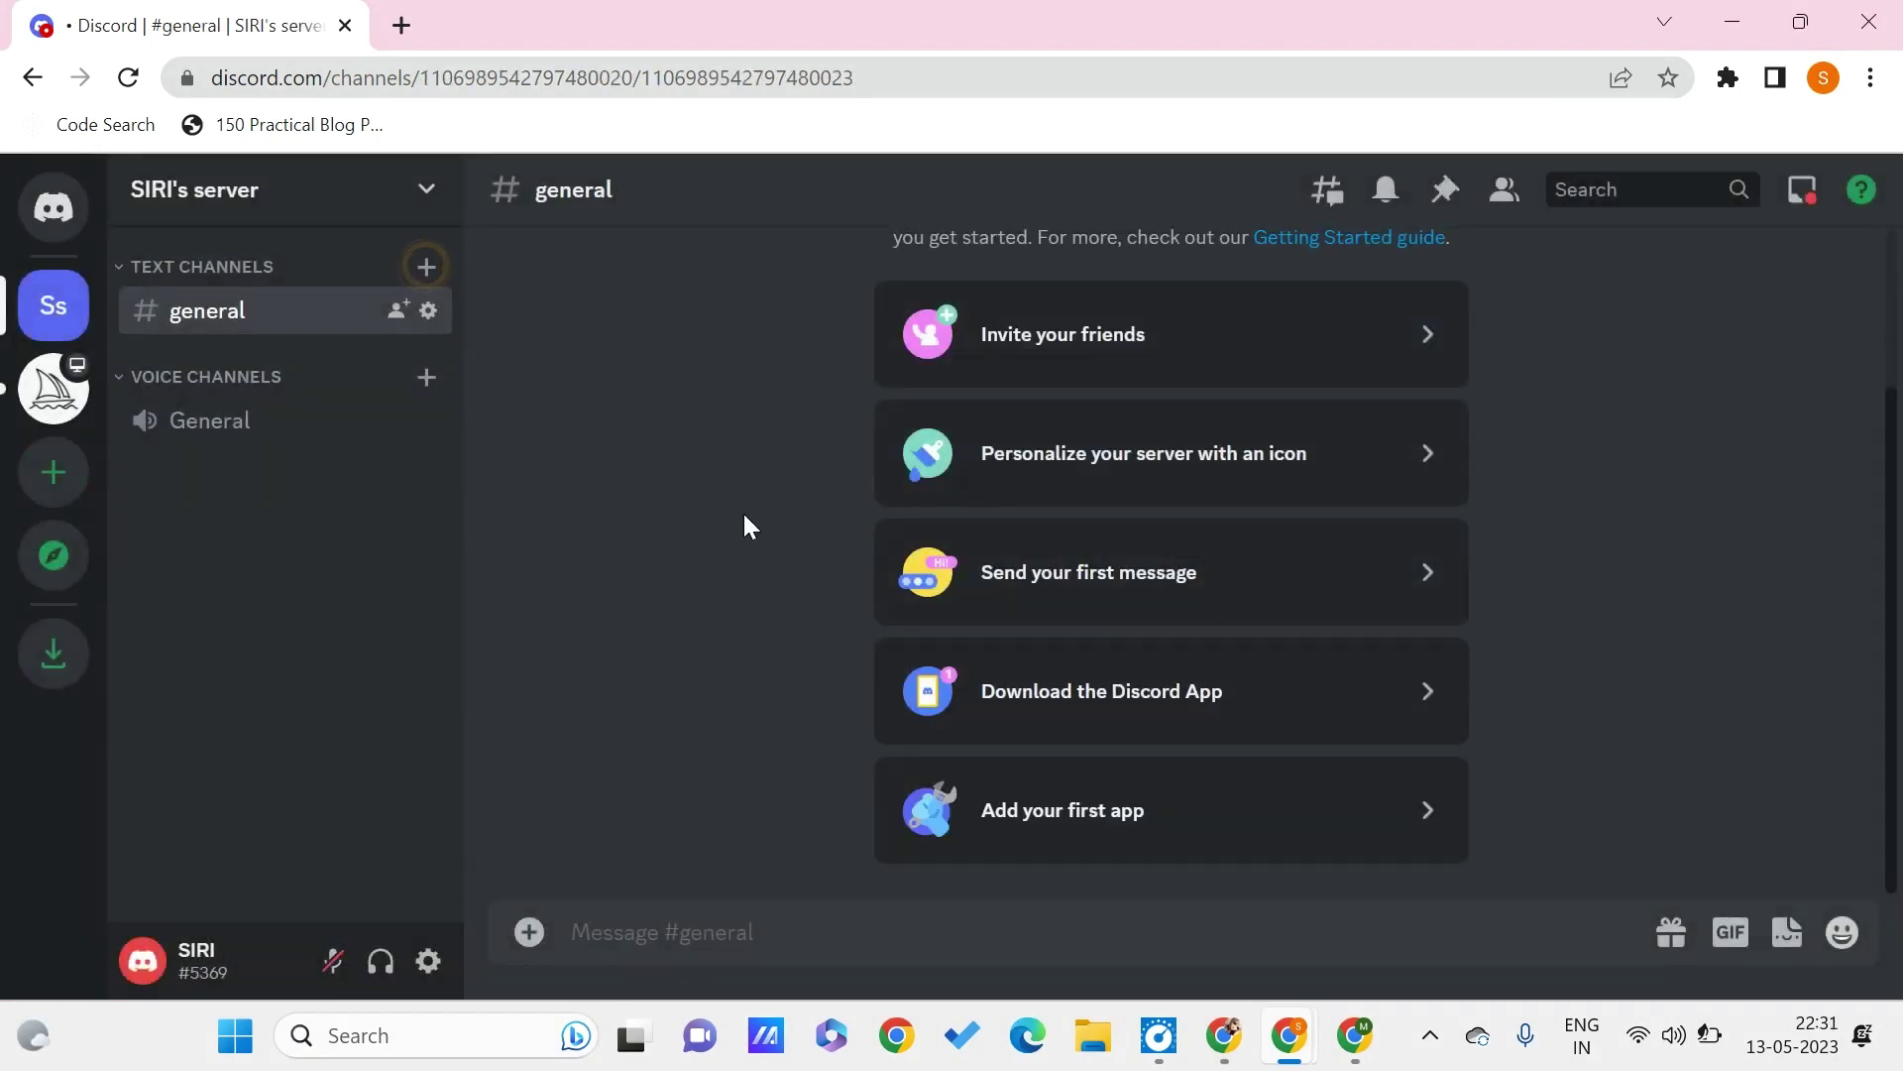
# Step: Add the Midjourney Bot from the newbies-133 room to your personal server and authorize its requested permissions
pyautogui.click(99, 395)
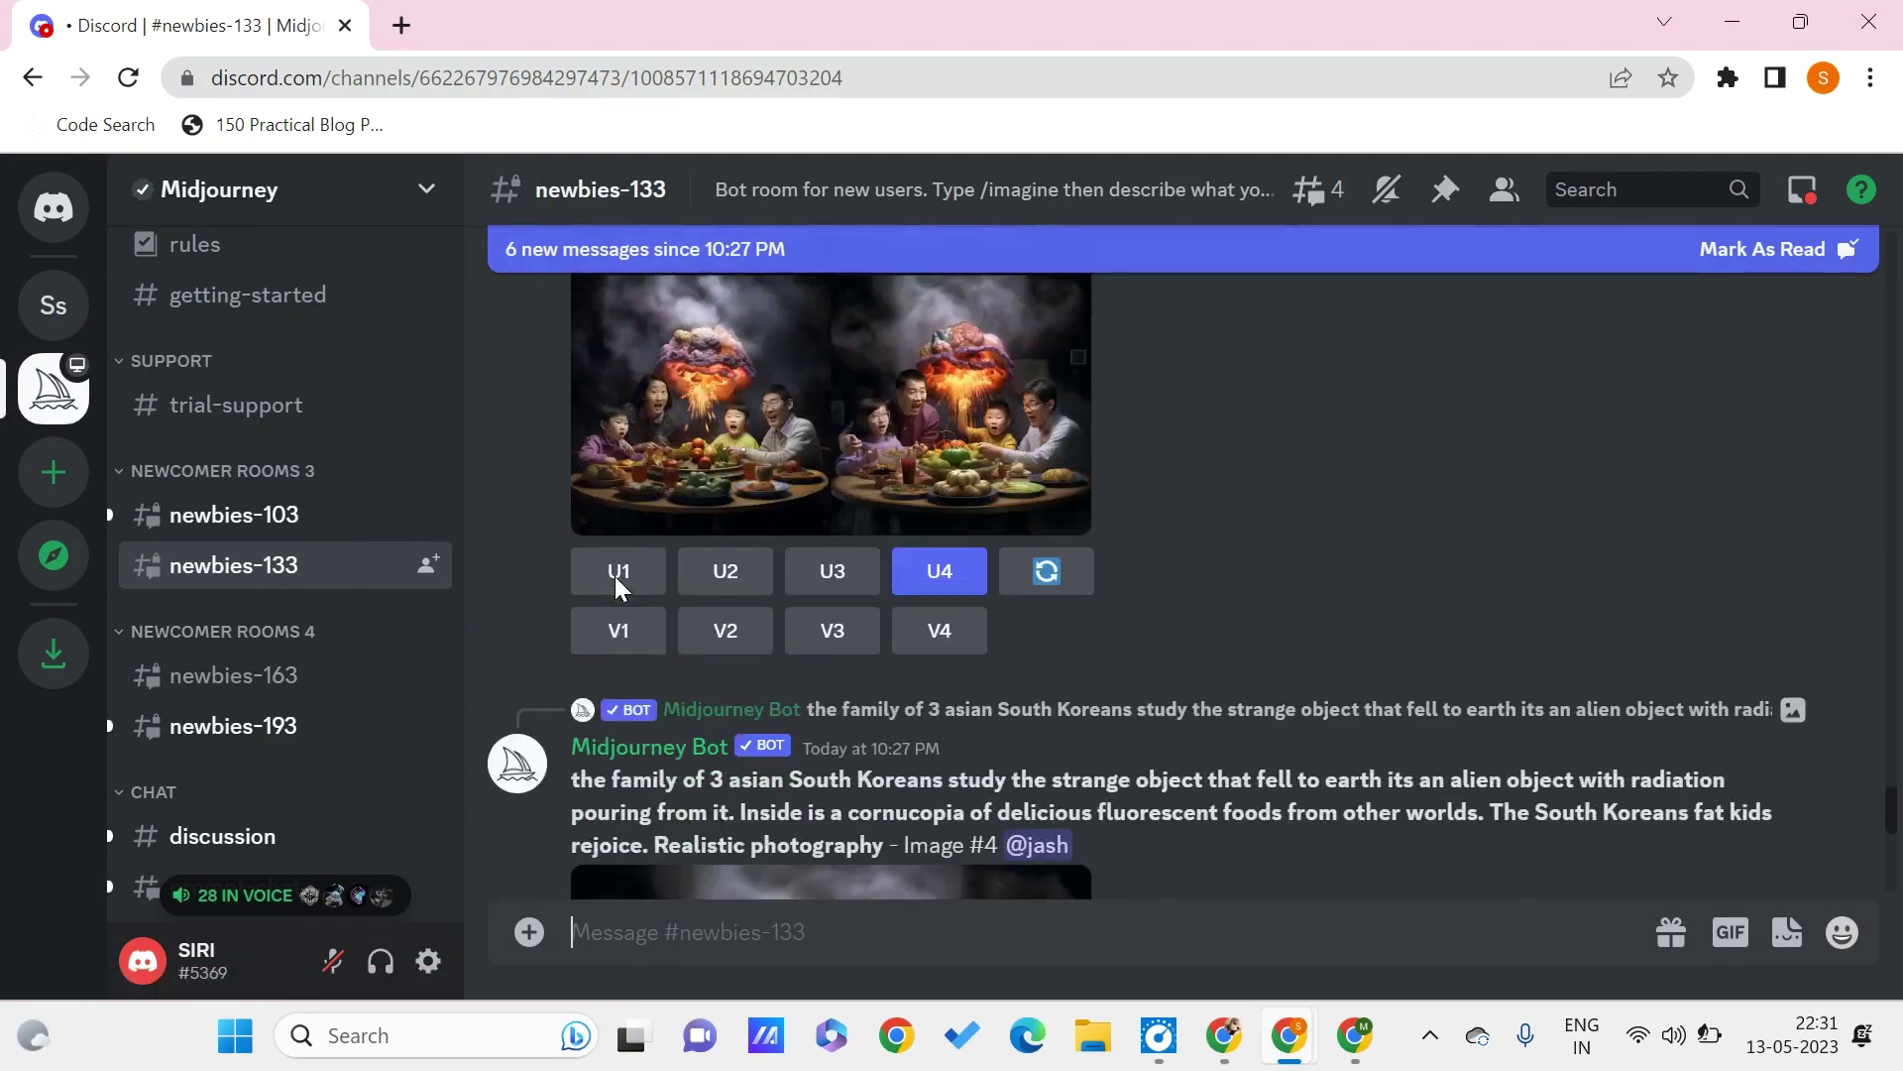
pyautogui.click(516, 764)
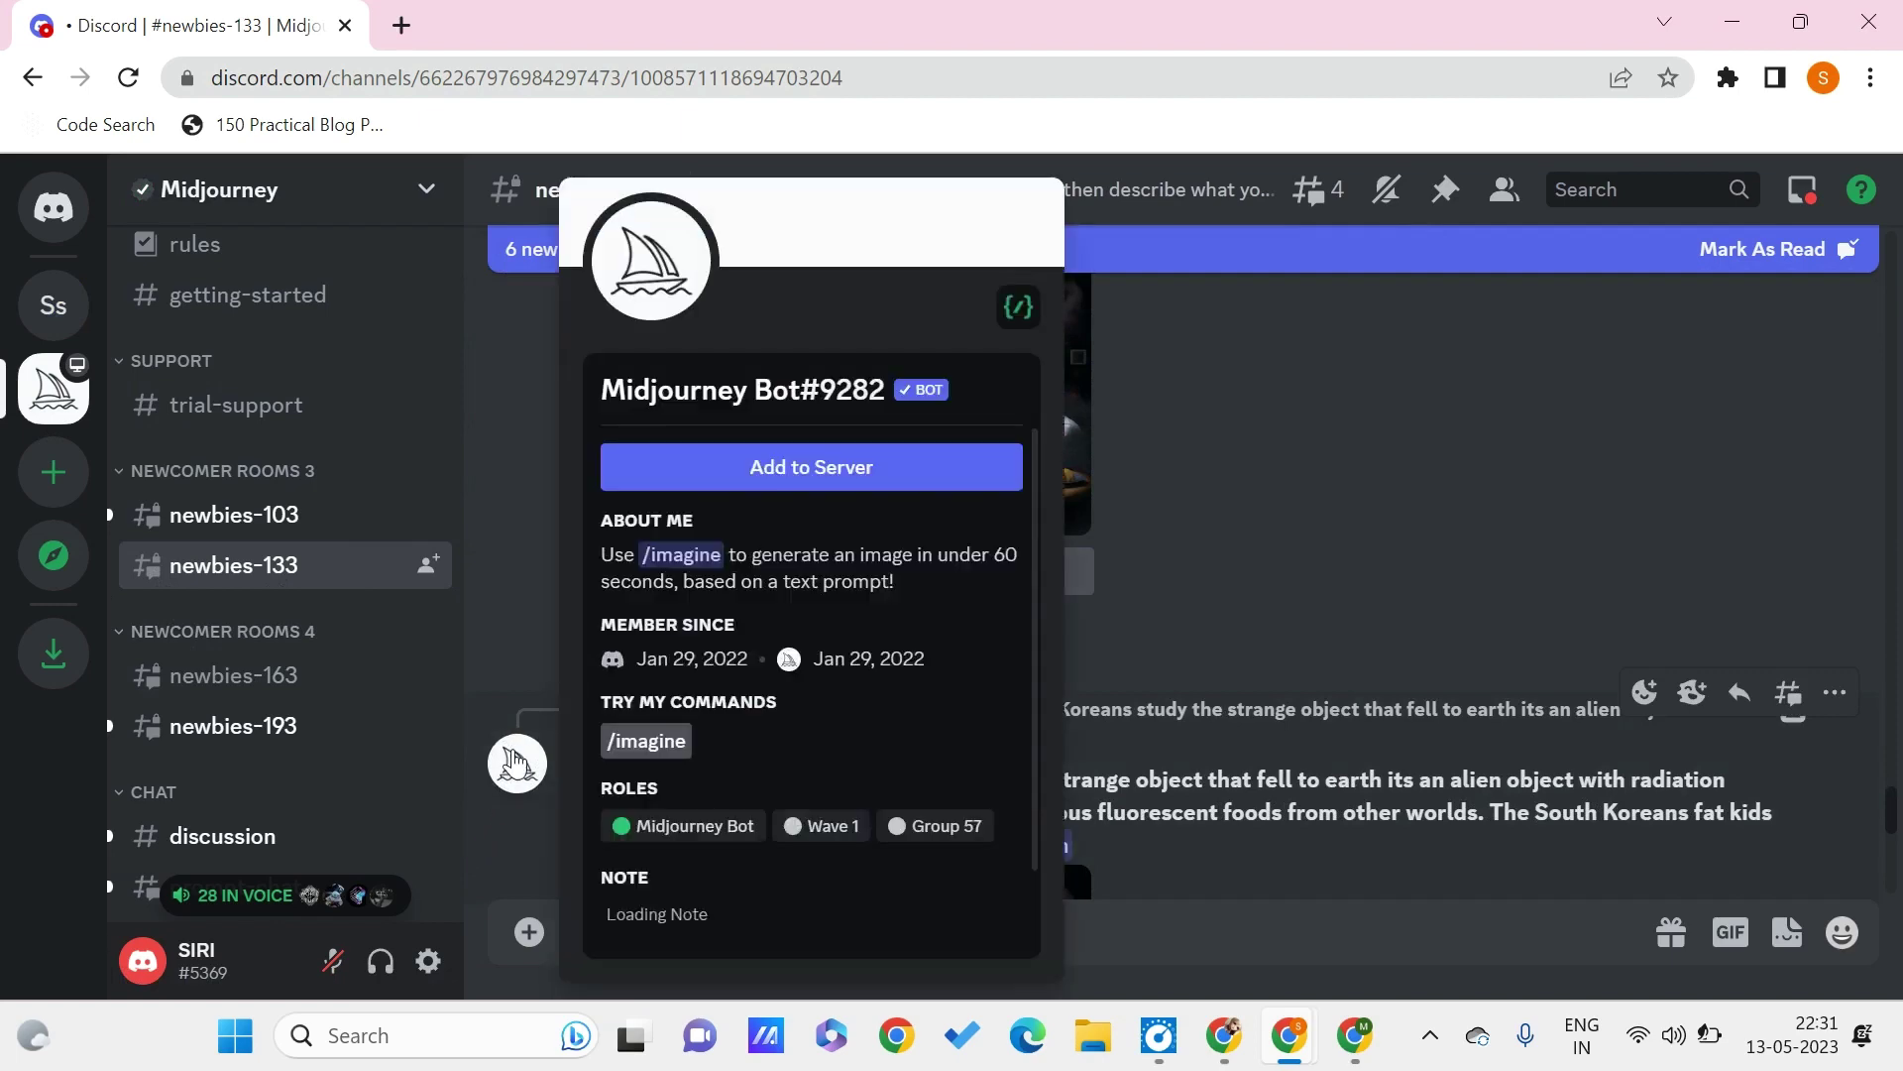
pyautogui.click(798, 479)
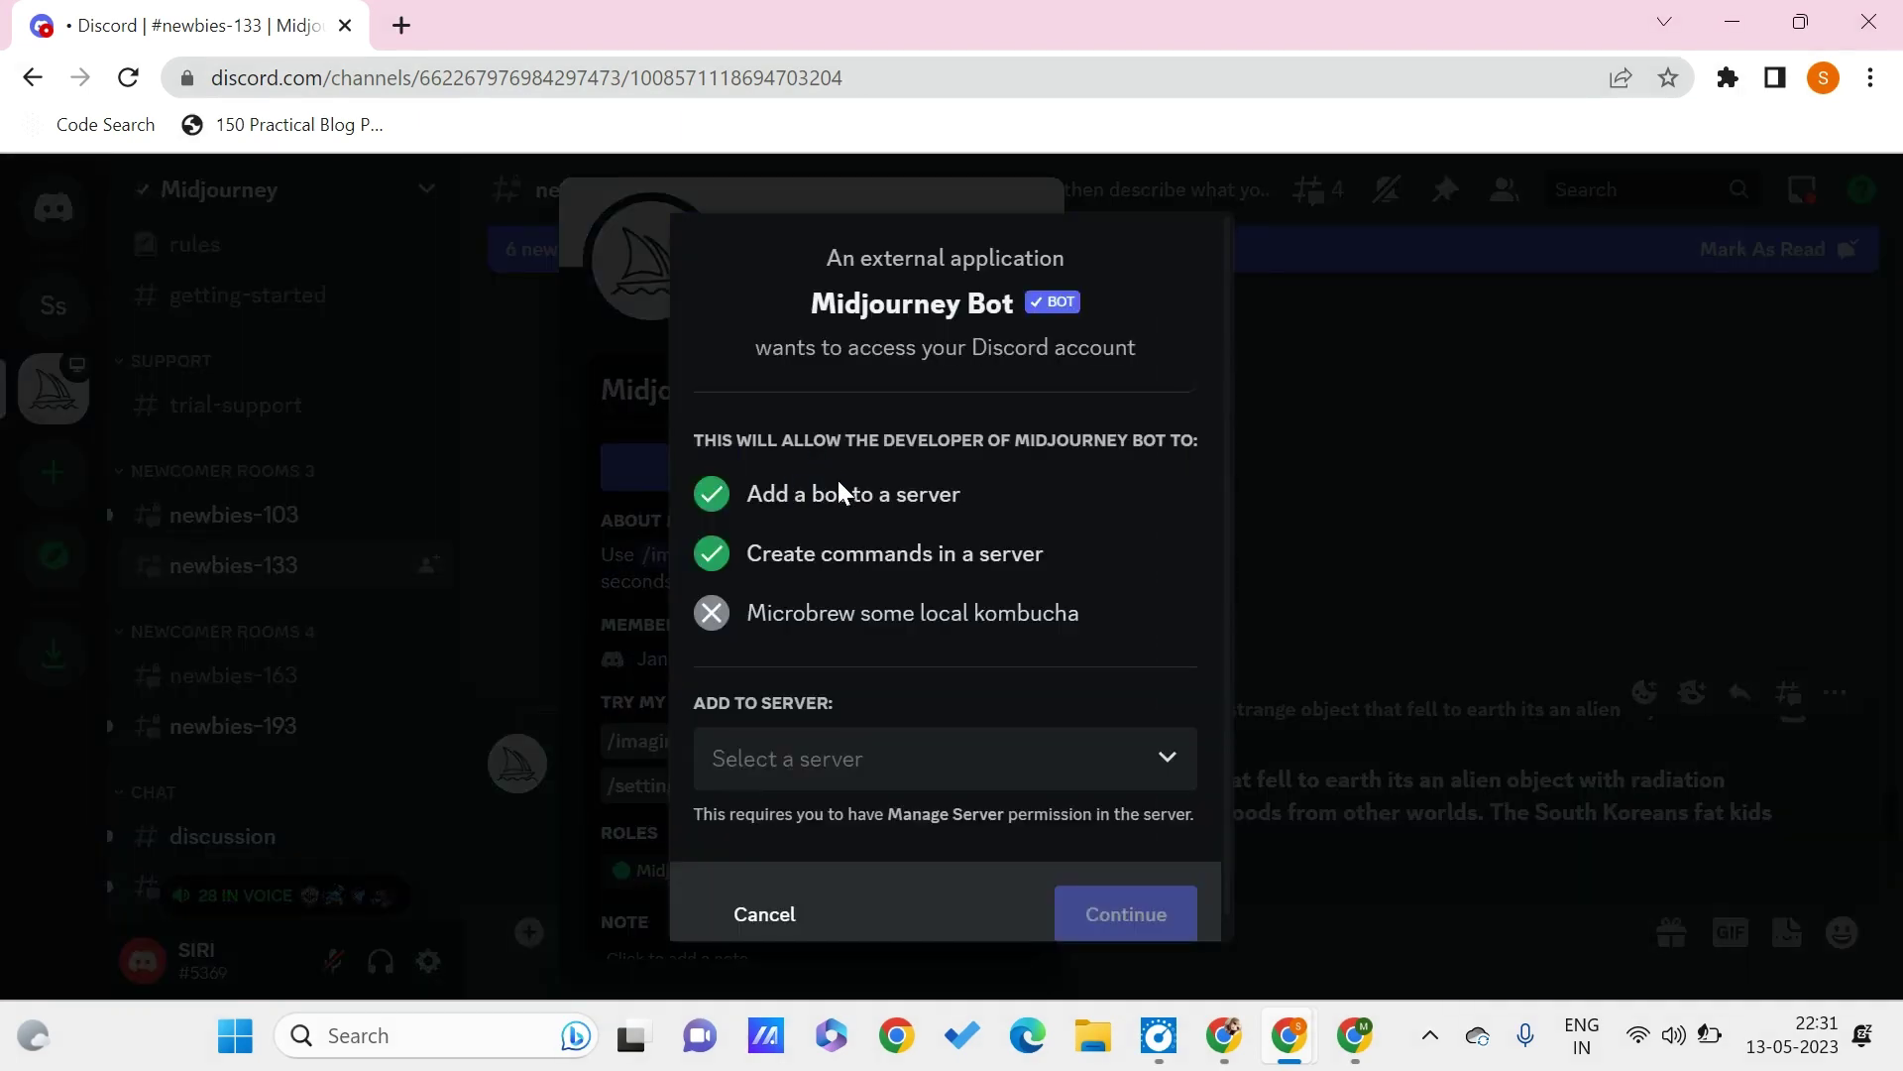
pyautogui.click(880, 757)
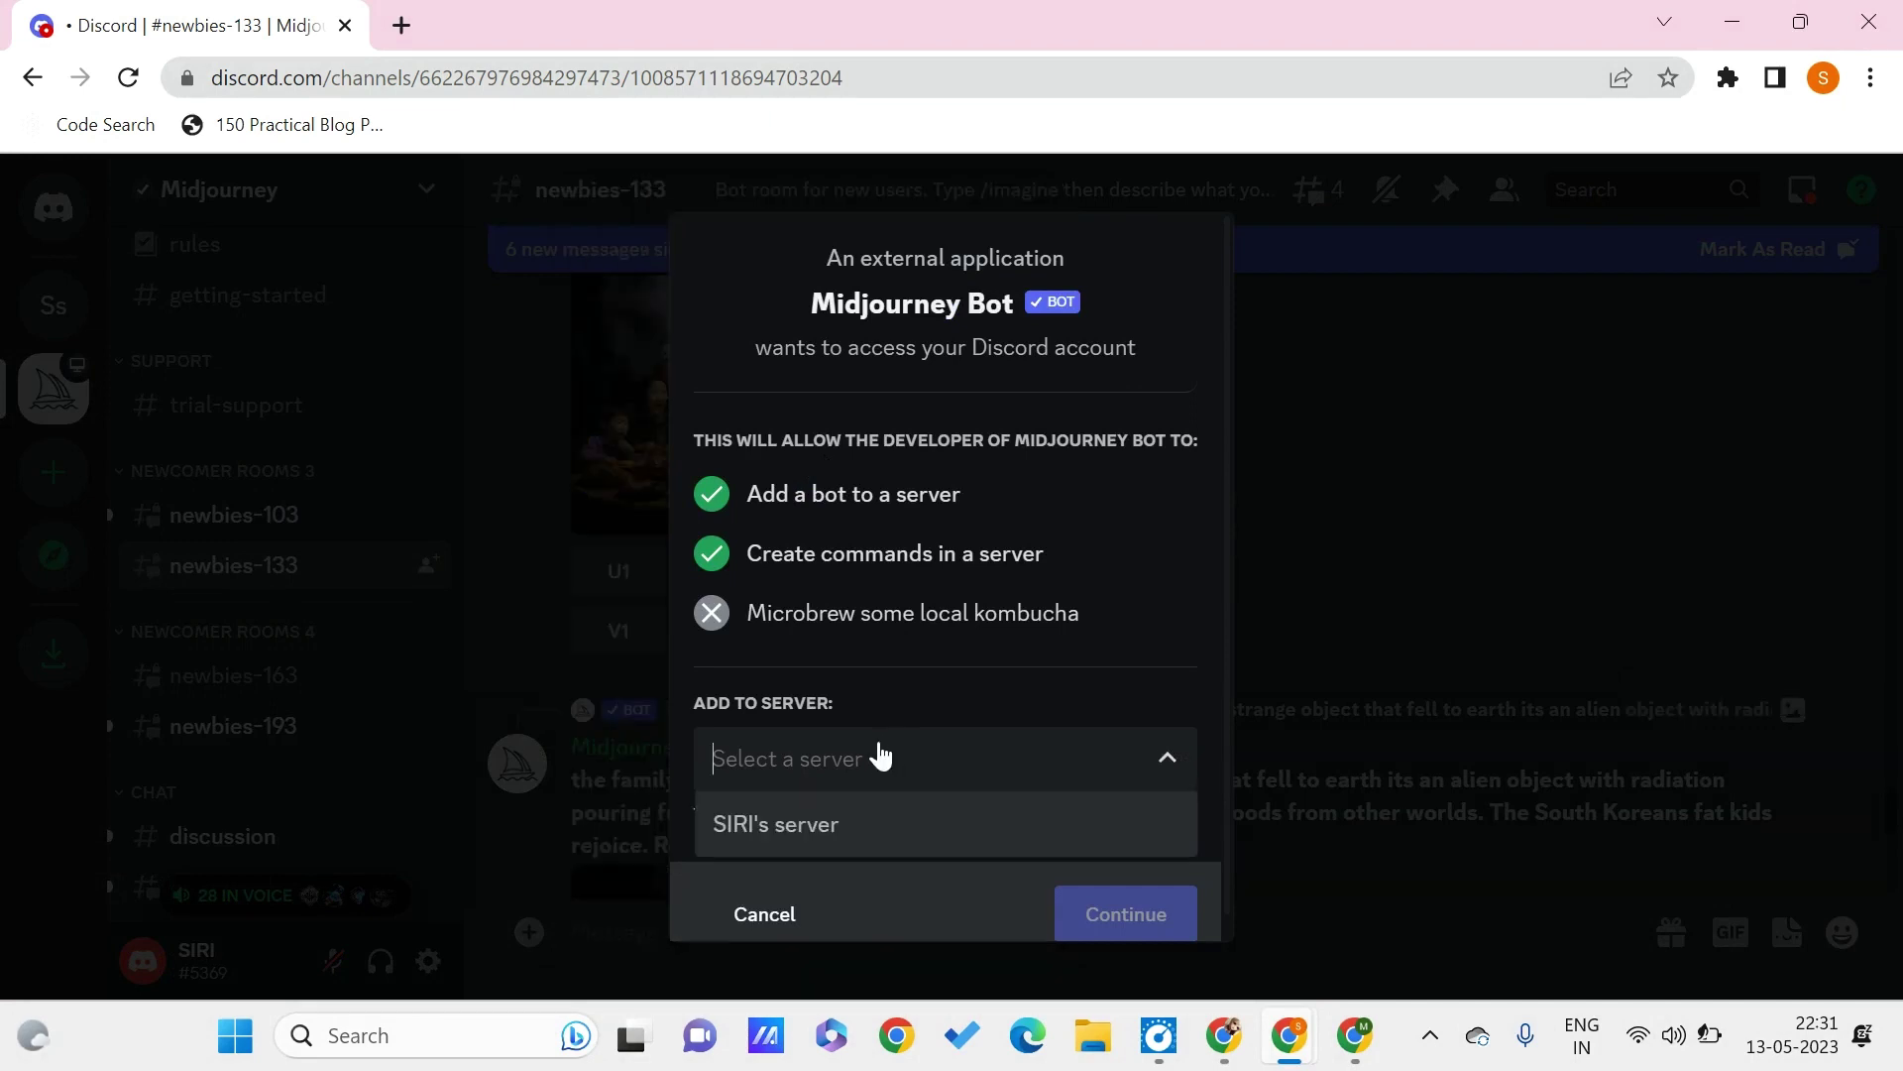
pyautogui.click(834, 821)
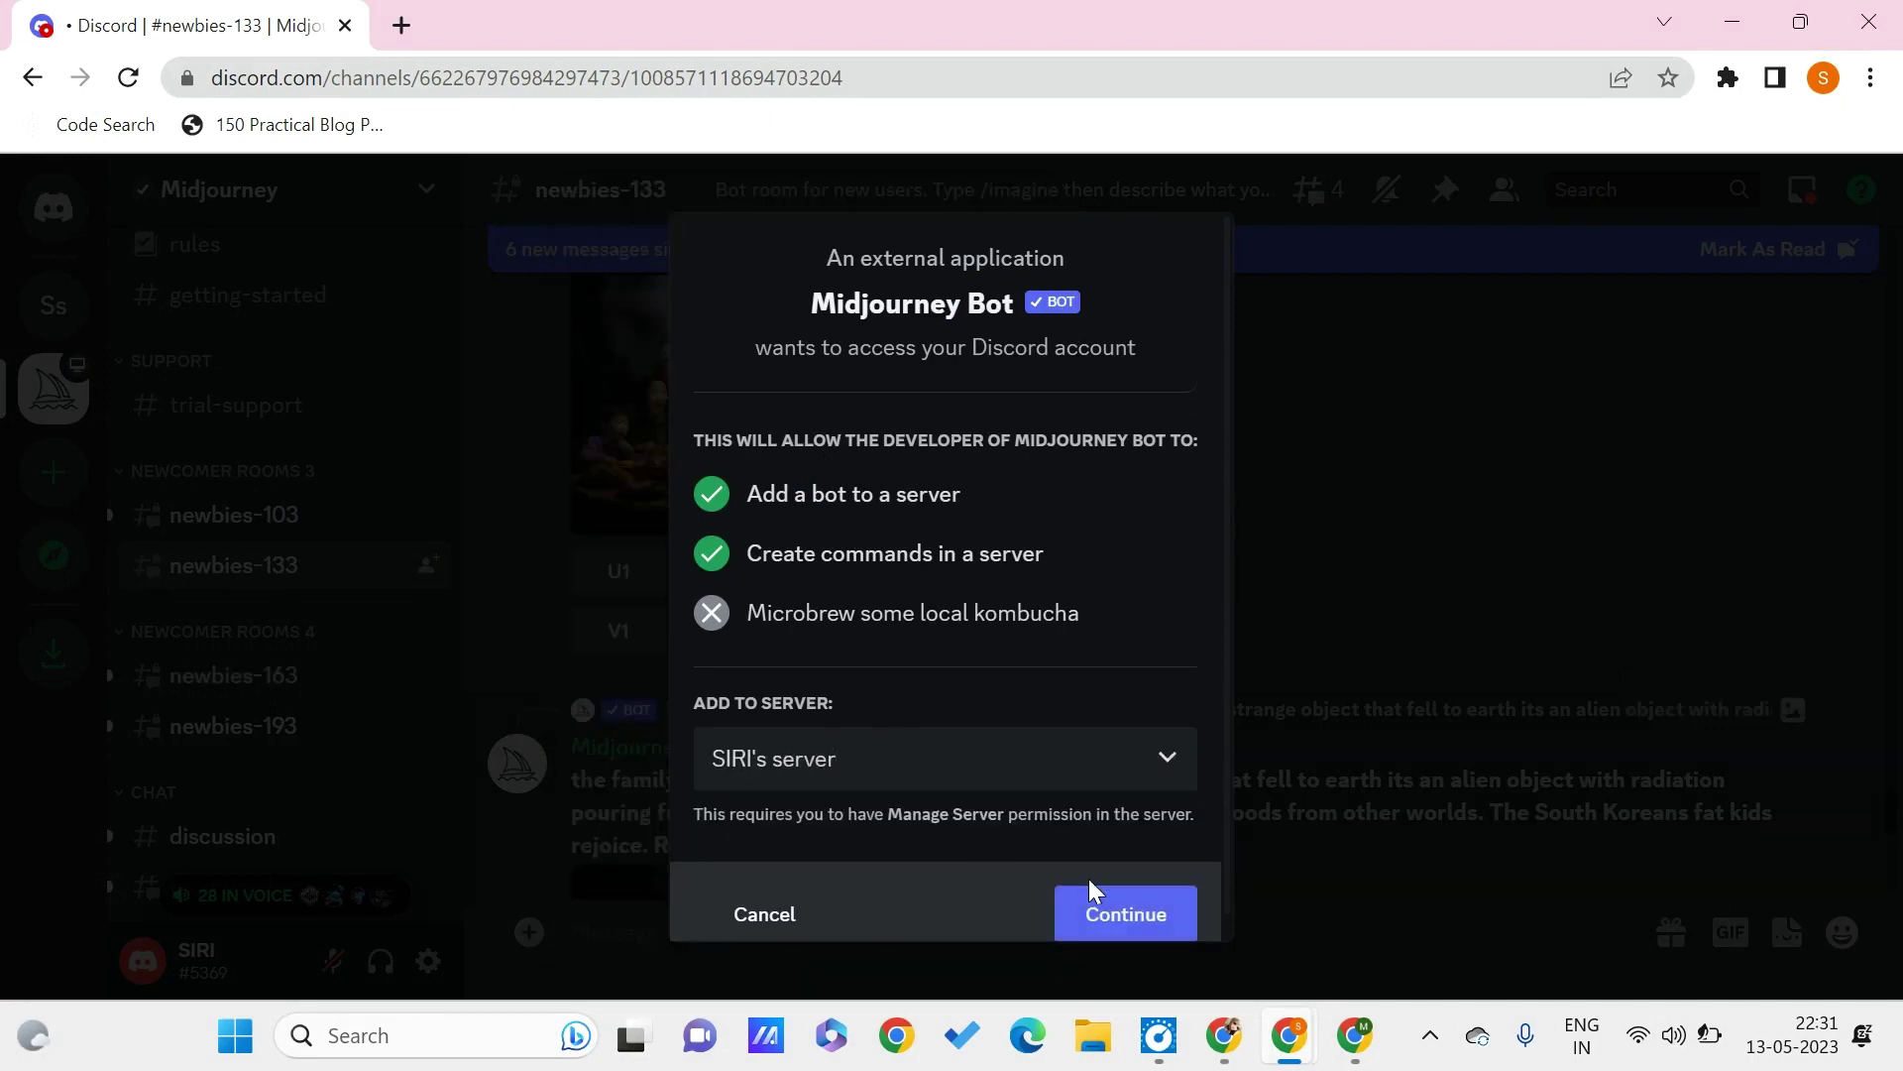
pyautogui.click(1147, 935)
pyautogui.scroll(-4, 985, 704)
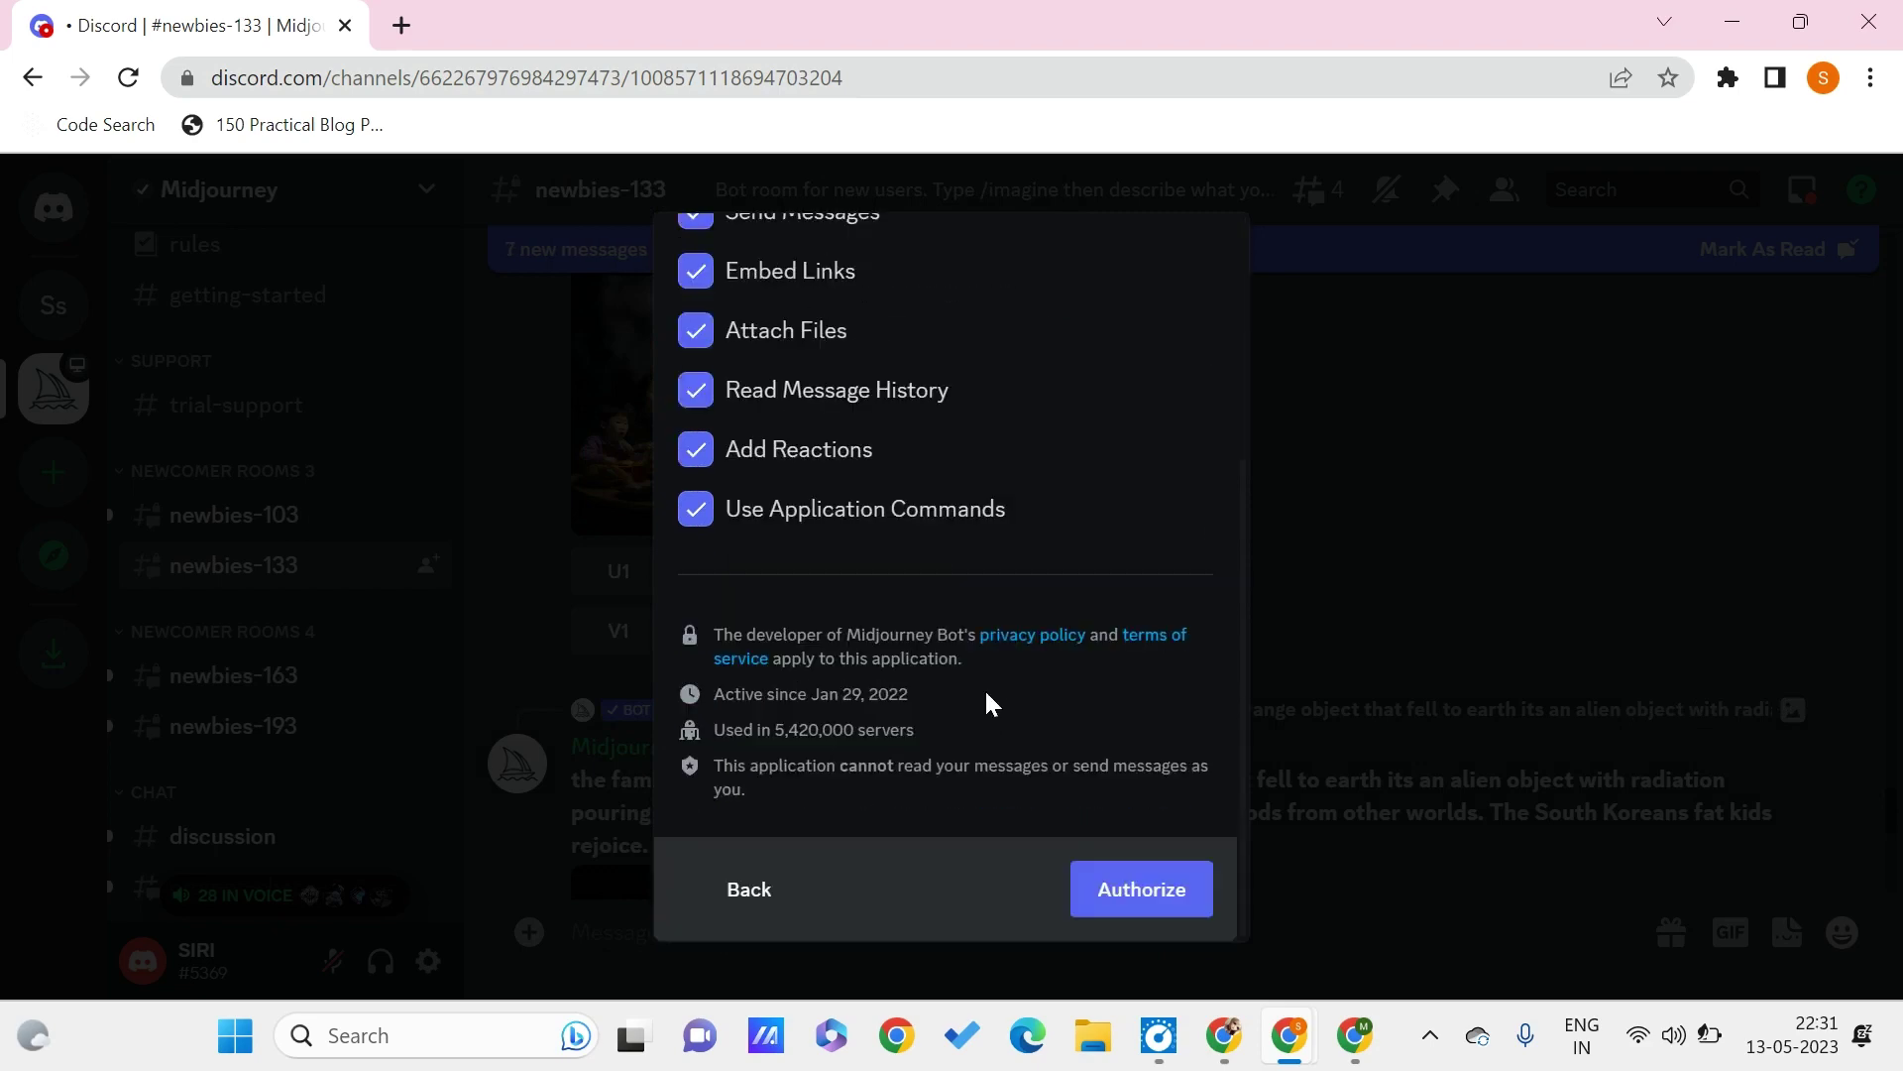
pyautogui.click(1156, 907)
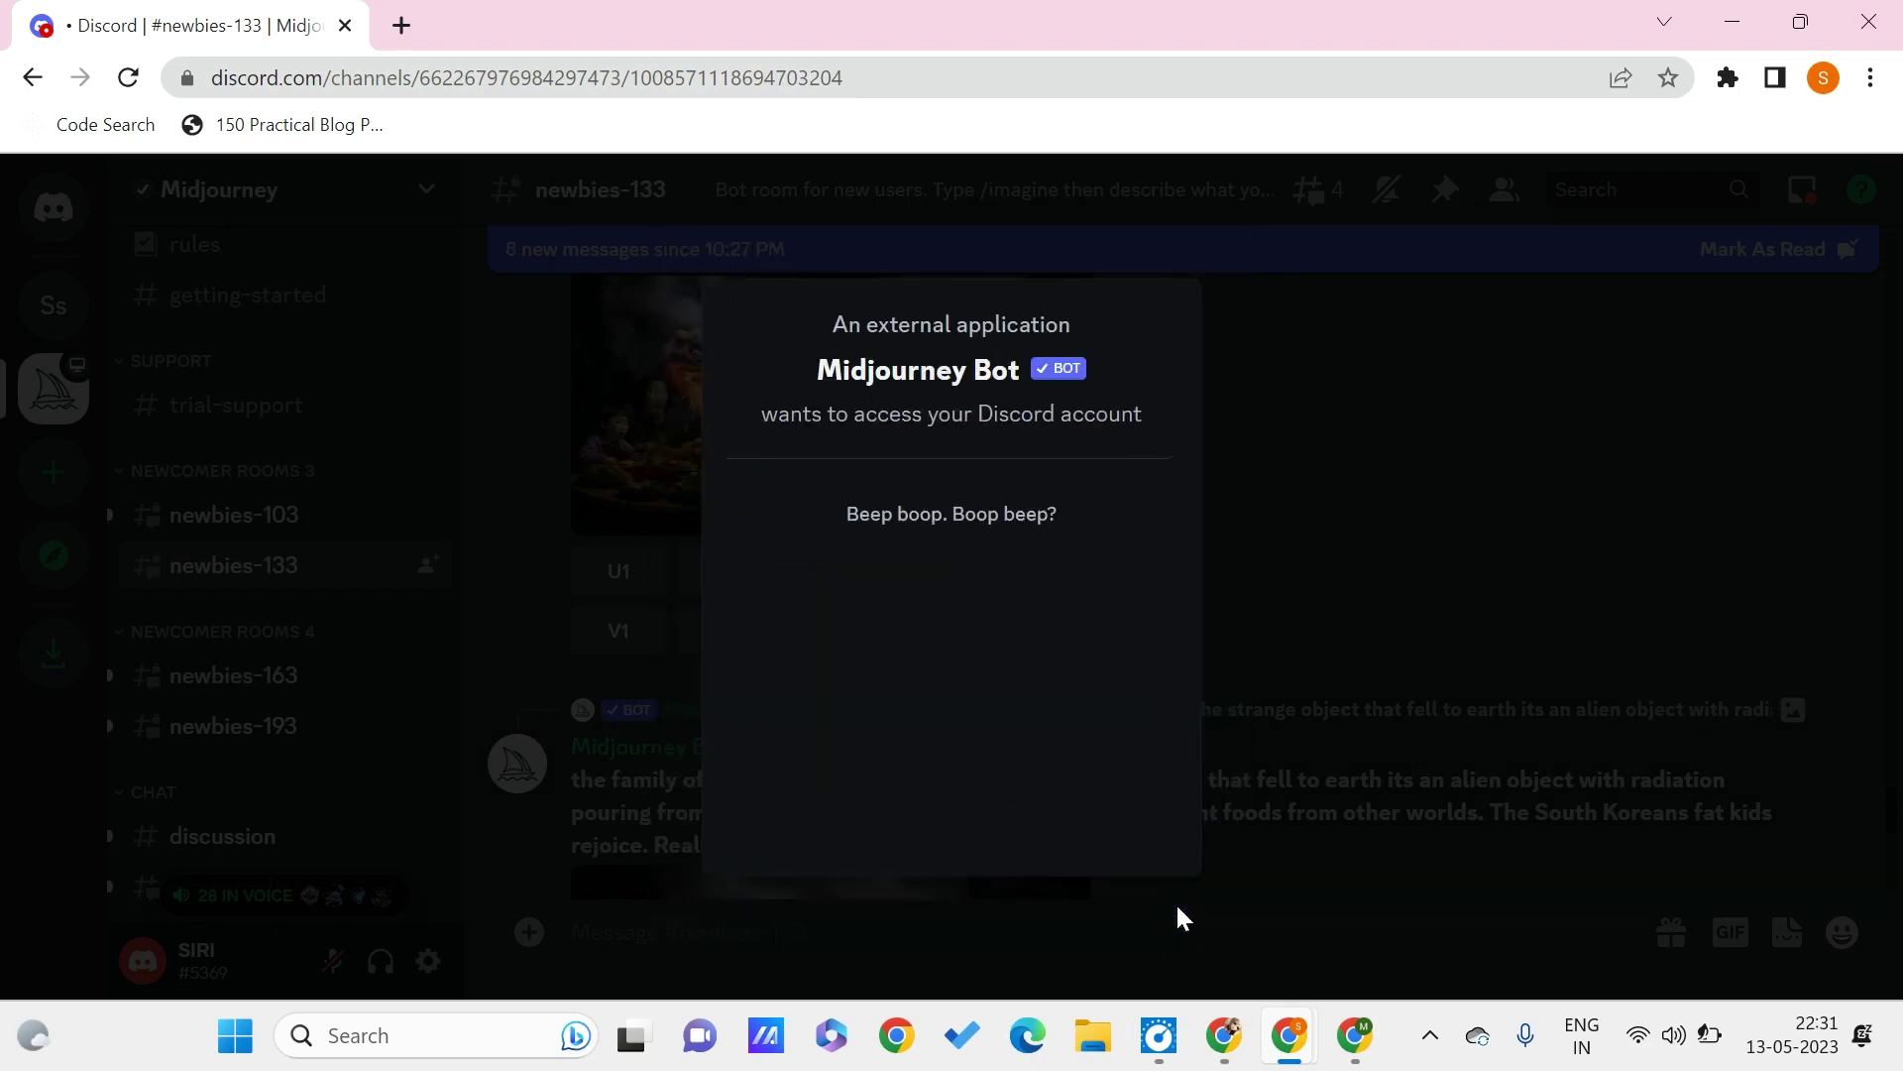
# Step: Pass the human verification by selecting the three bear images, and close the authorization dialog
pyautogui.click(879, 623)
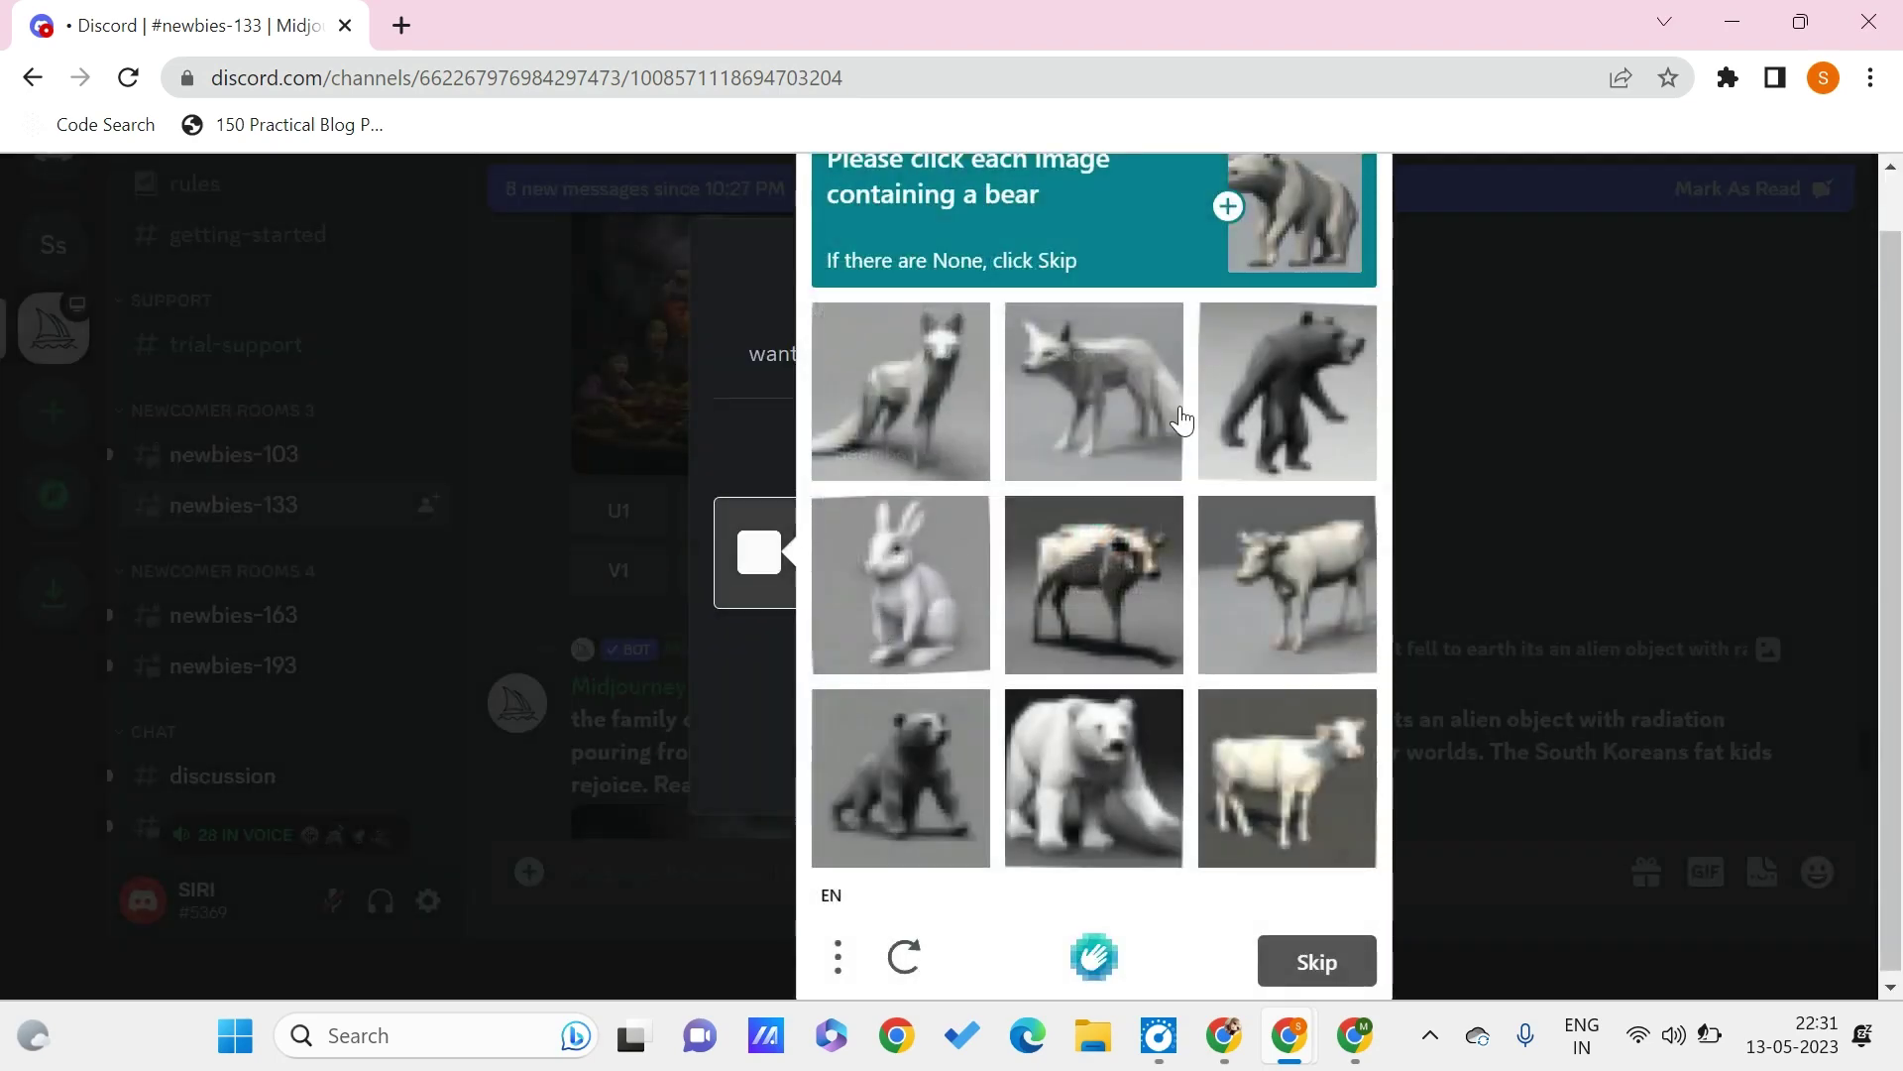
pyautogui.click(1307, 458)
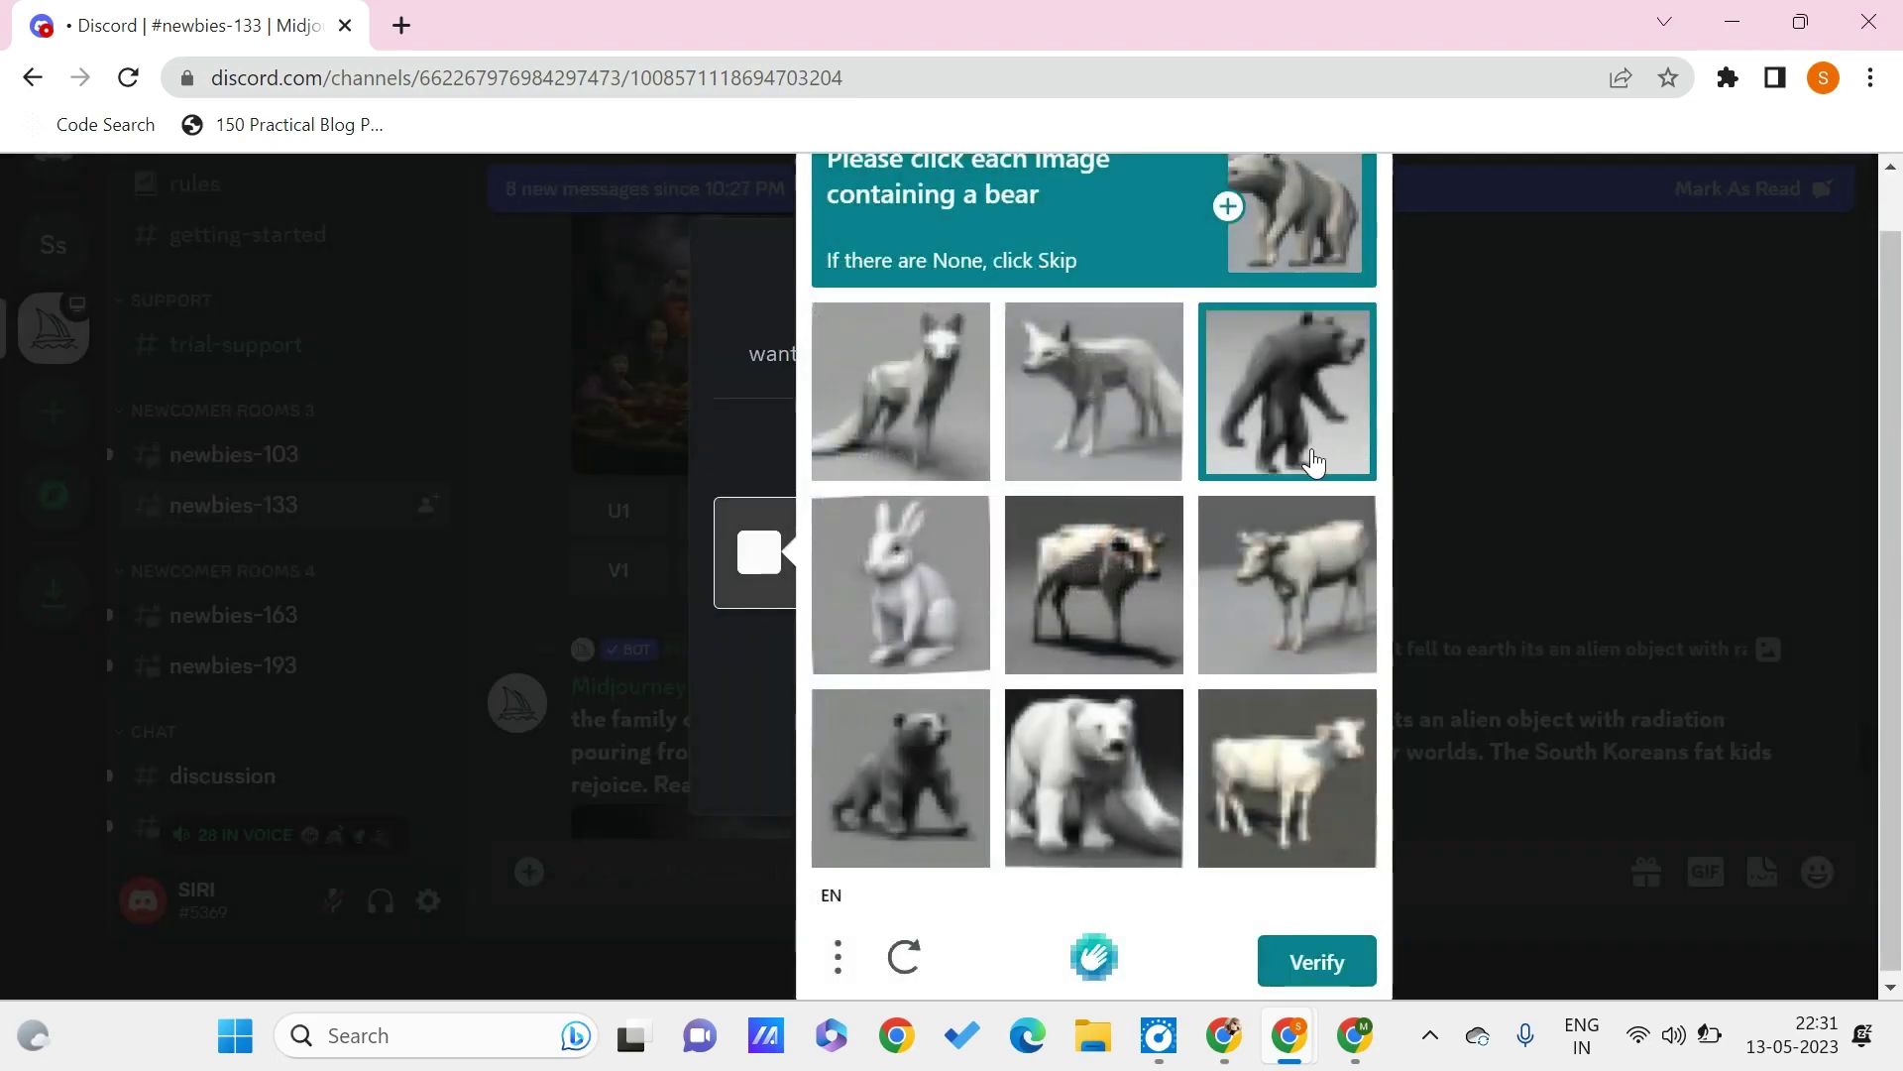
pyautogui.click(1091, 742)
pyautogui.click(926, 763)
pyautogui.moveTo(1348, 1004)
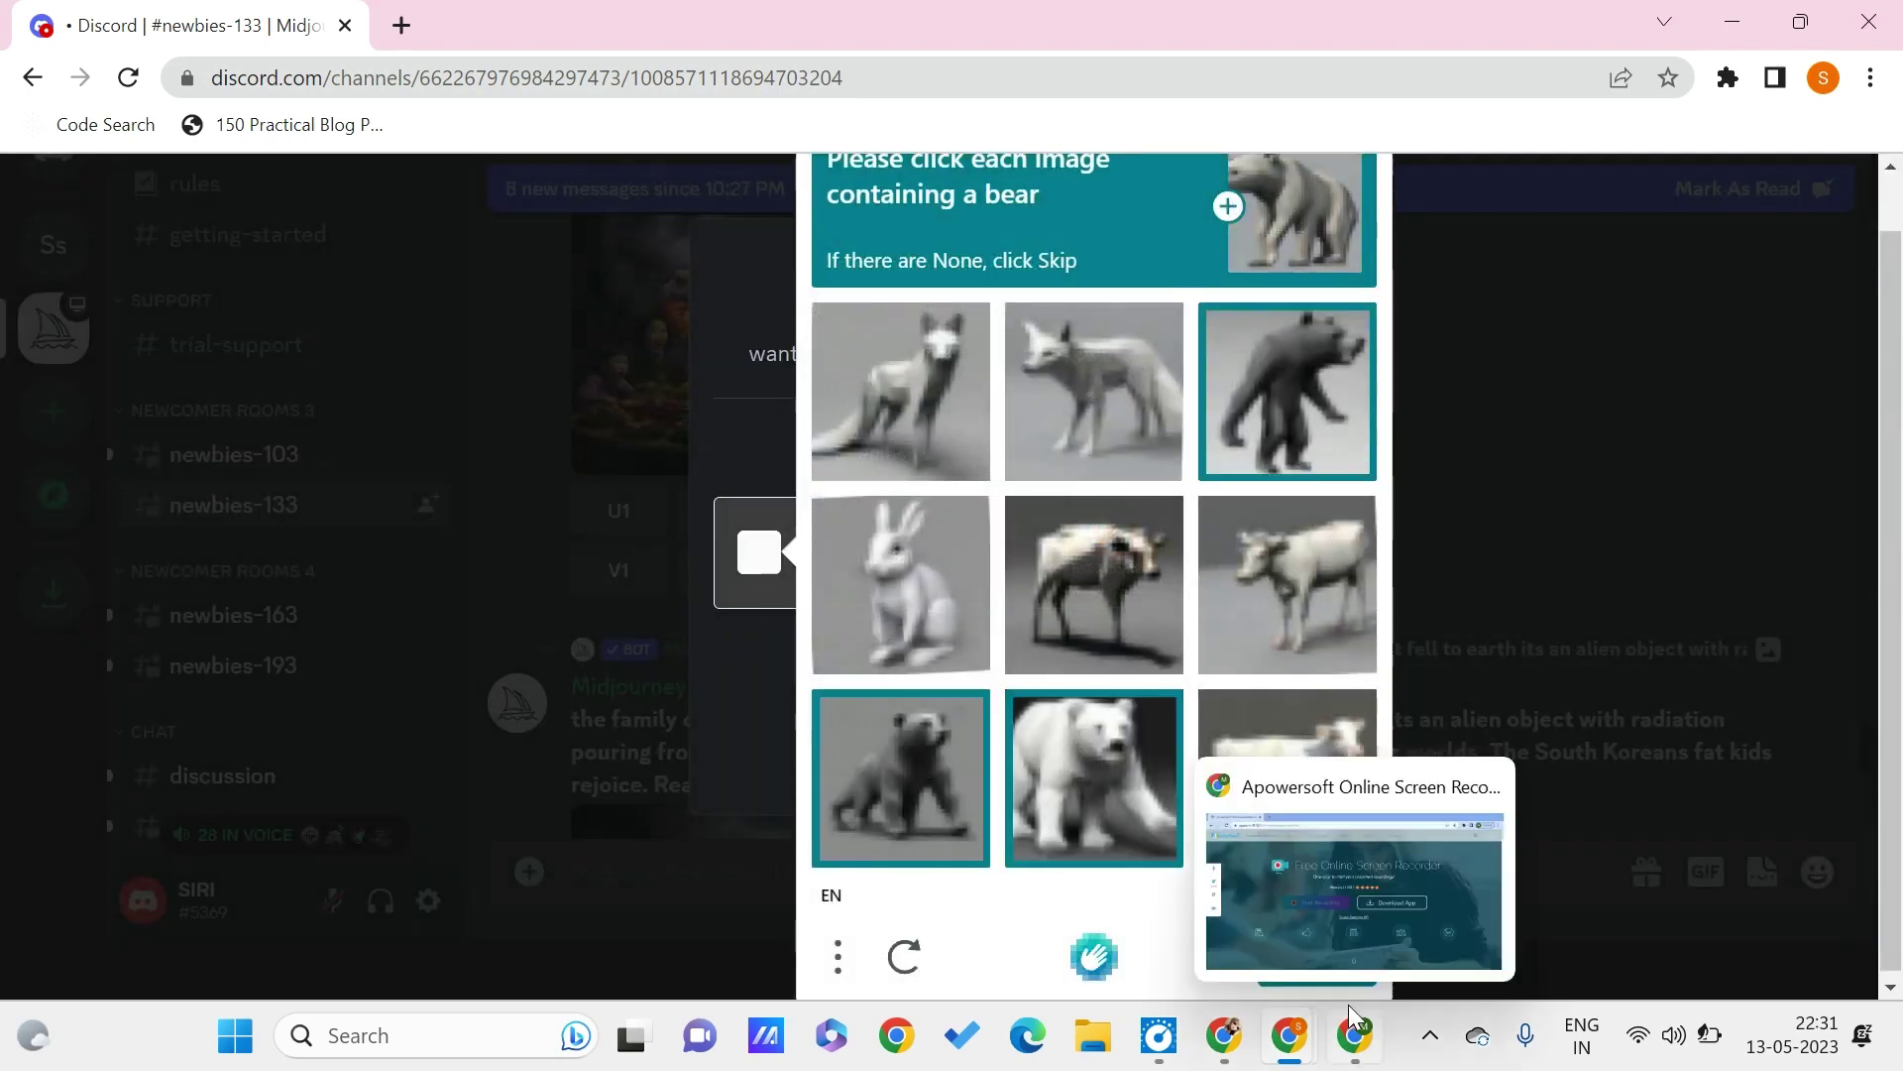
pyautogui.click(1317, 966)
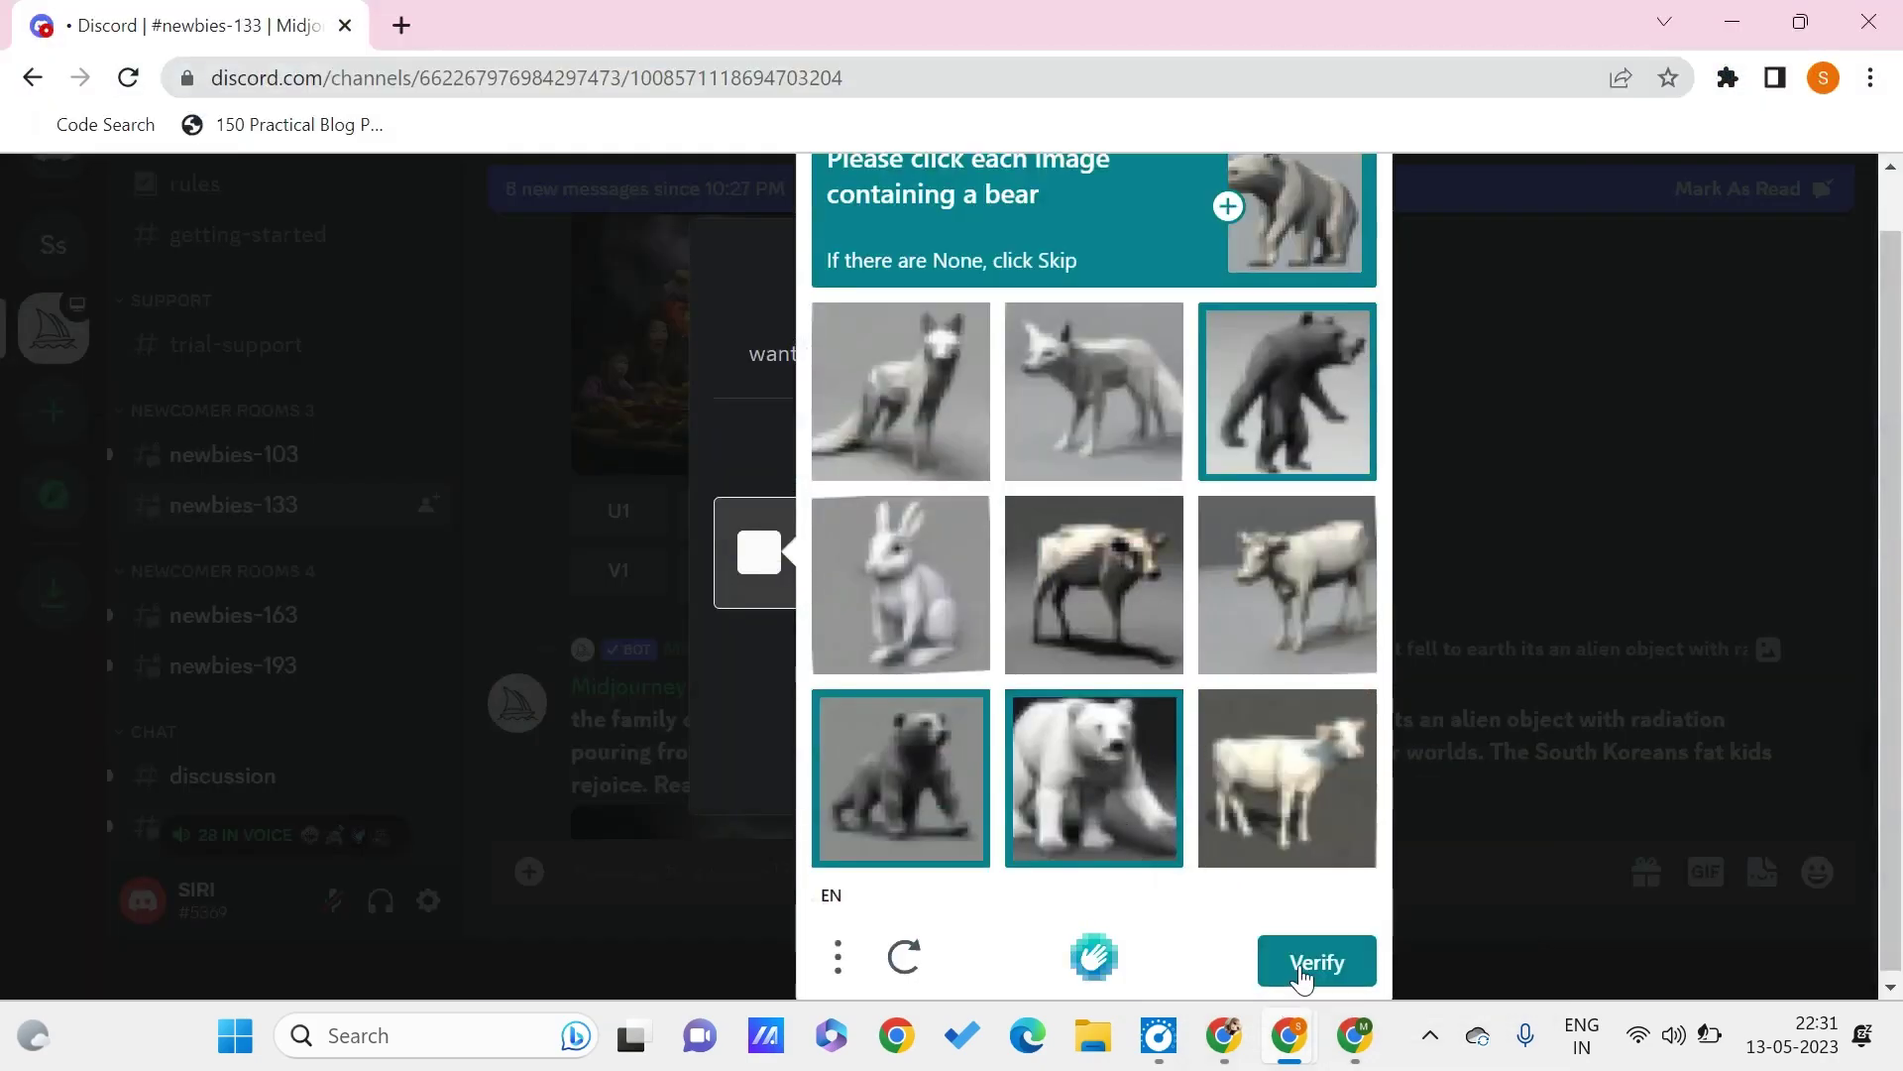
pyautogui.click(1303, 973)
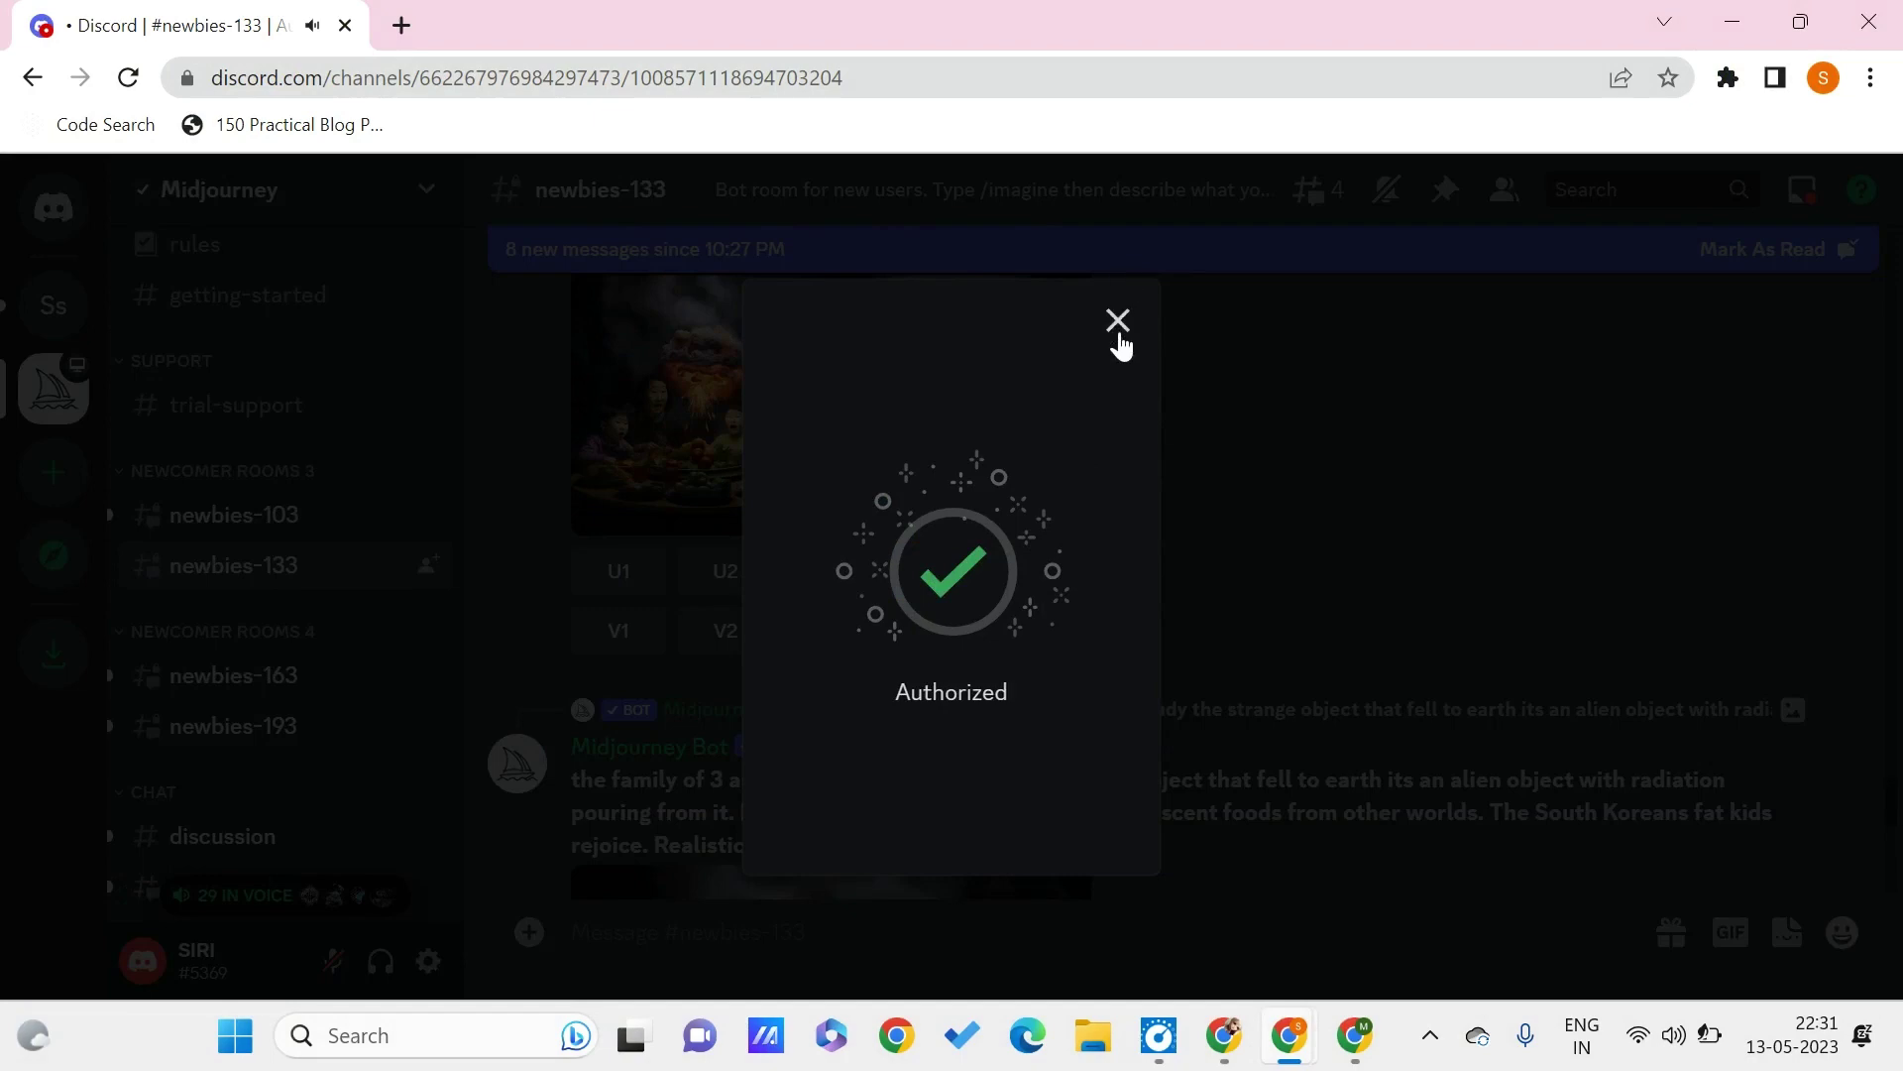
pyautogui.click(1119, 337)
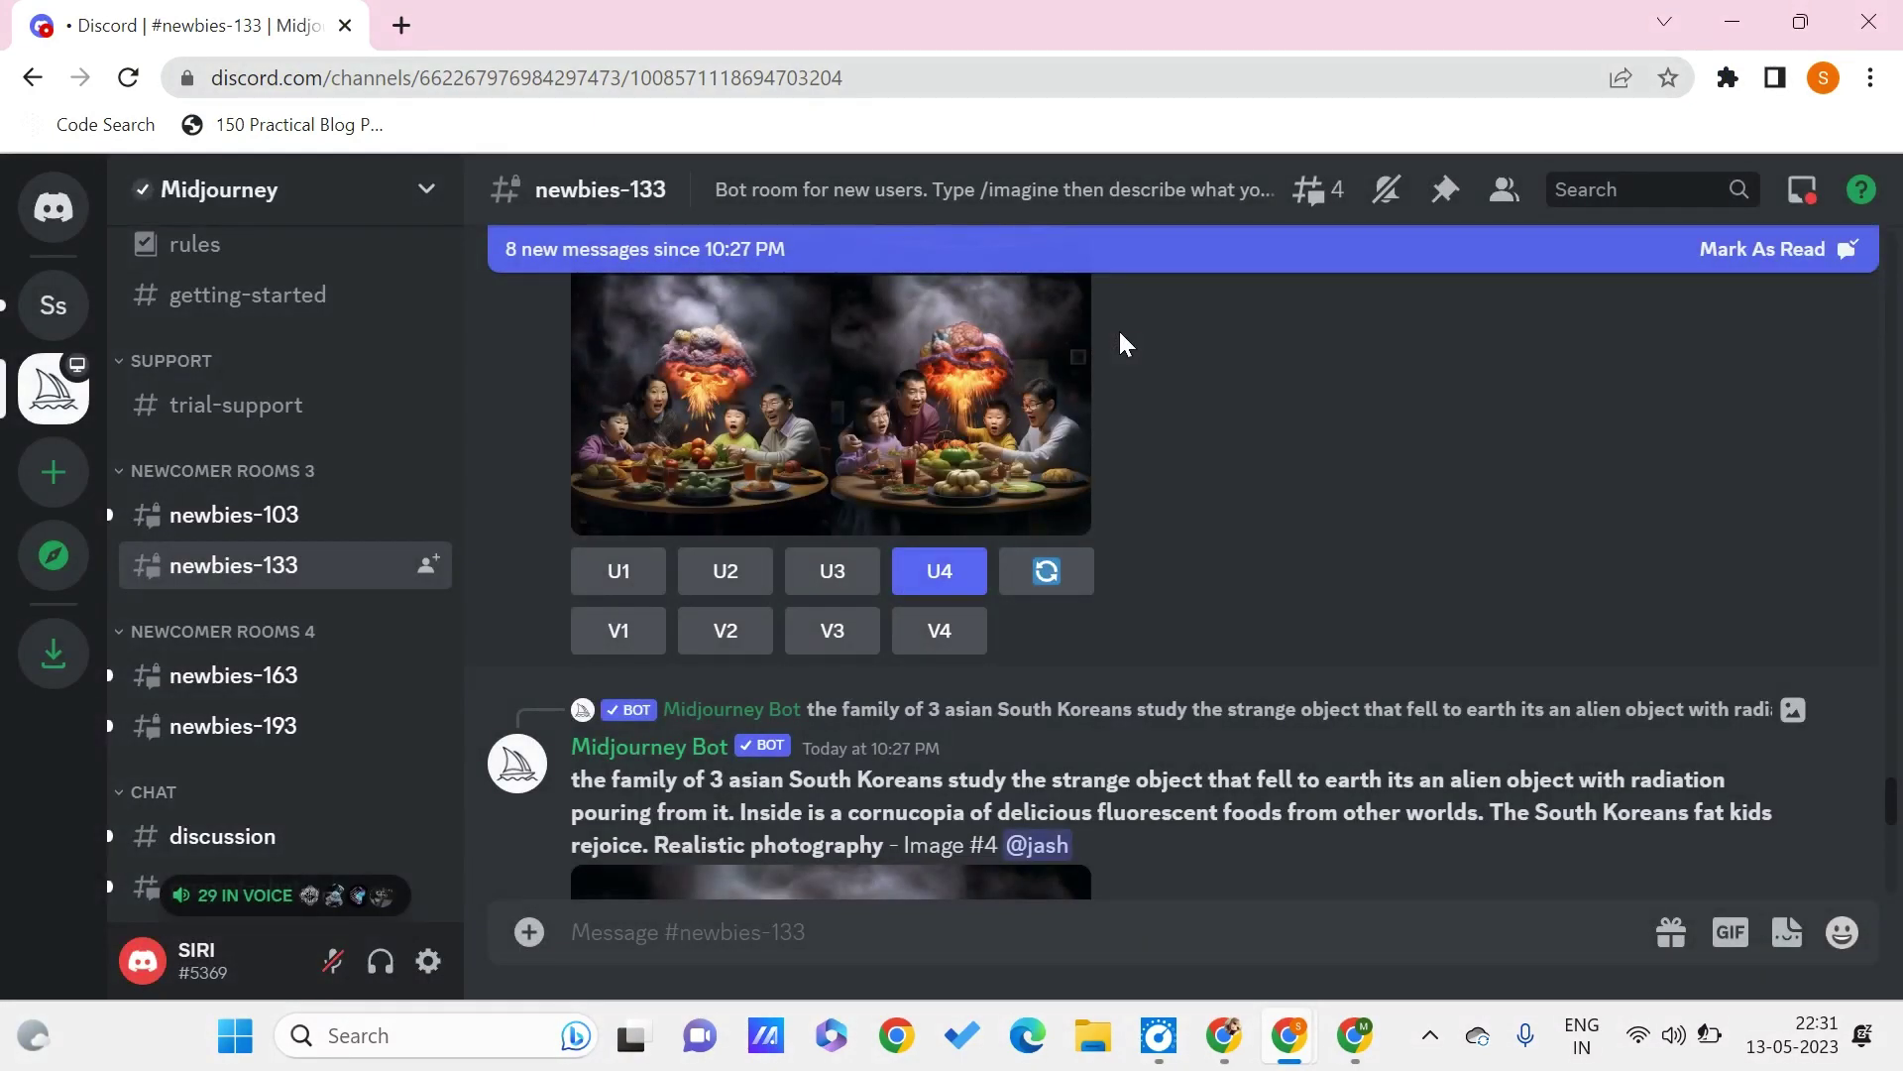
# Step: Submit an /imagine command in the personal server's general channel with the prompt "cat and a boy playing"
pyautogui.click(70, 331)
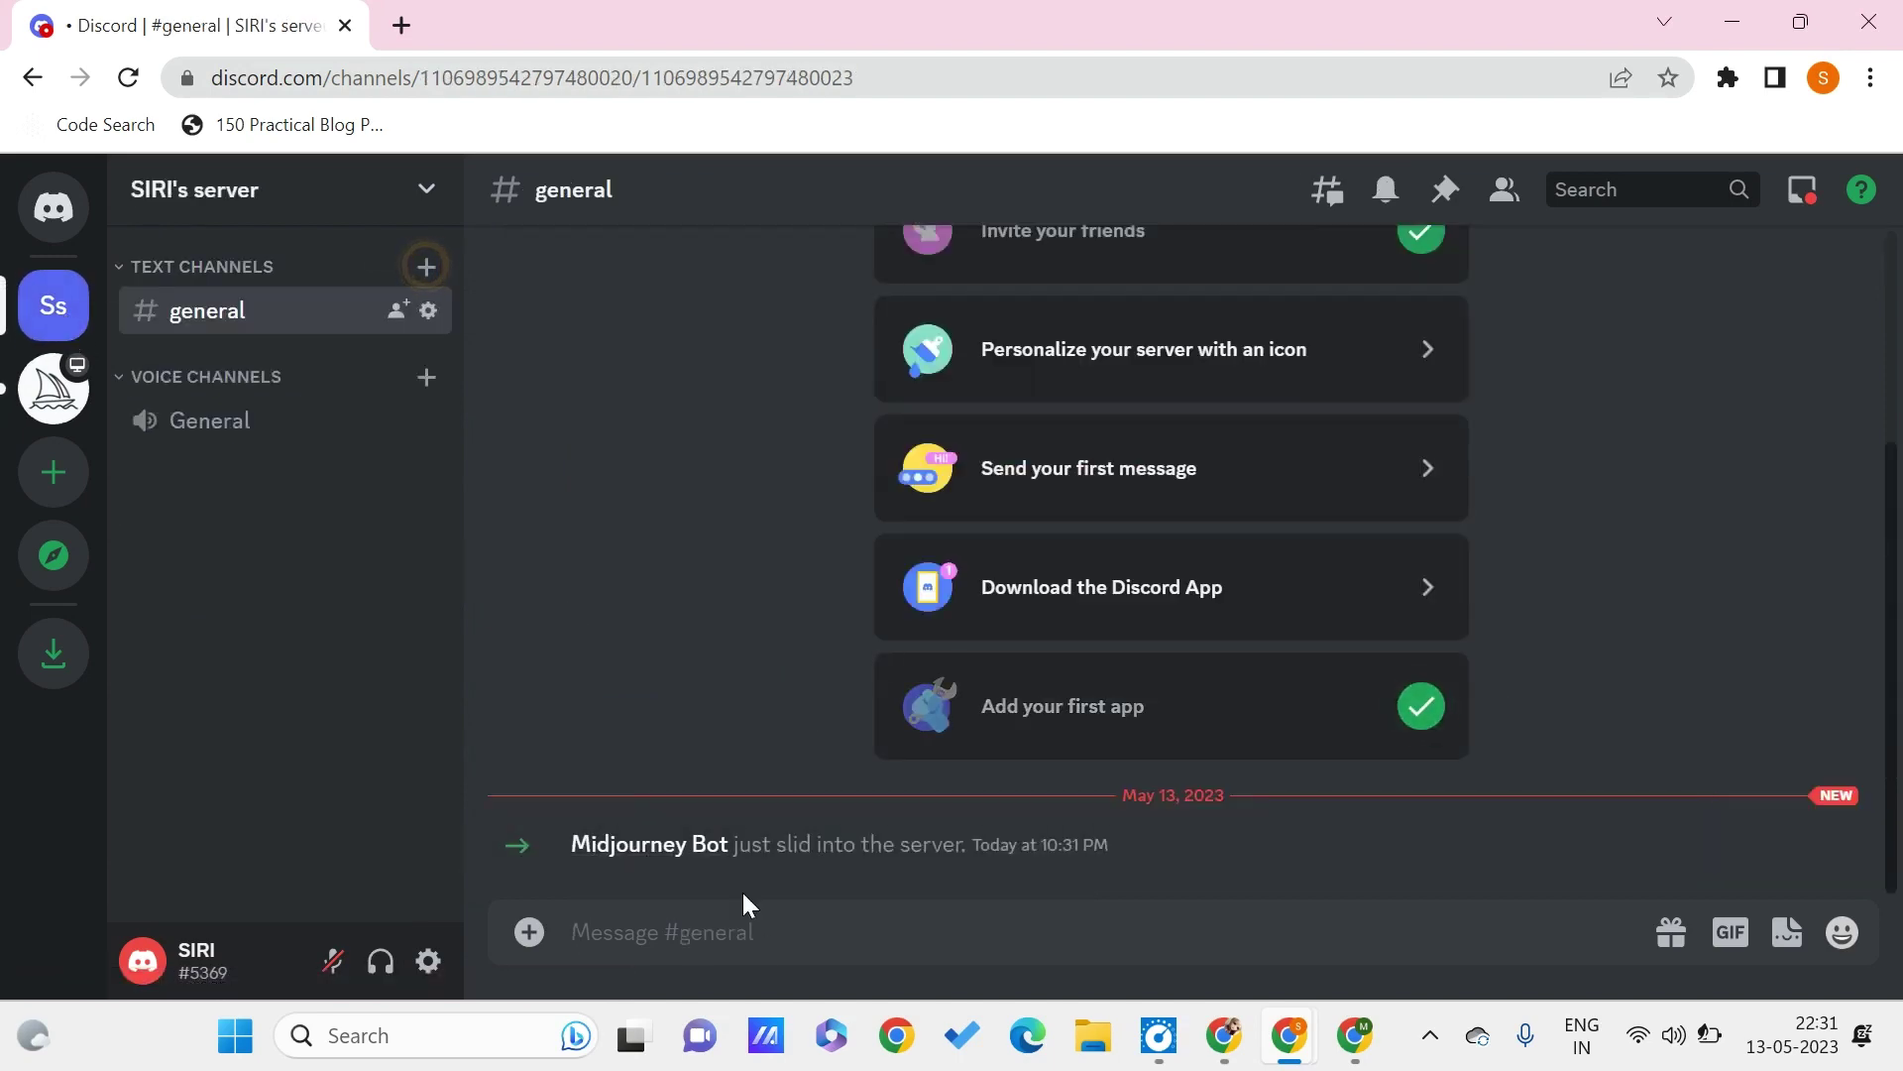
pyautogui.write('/im')
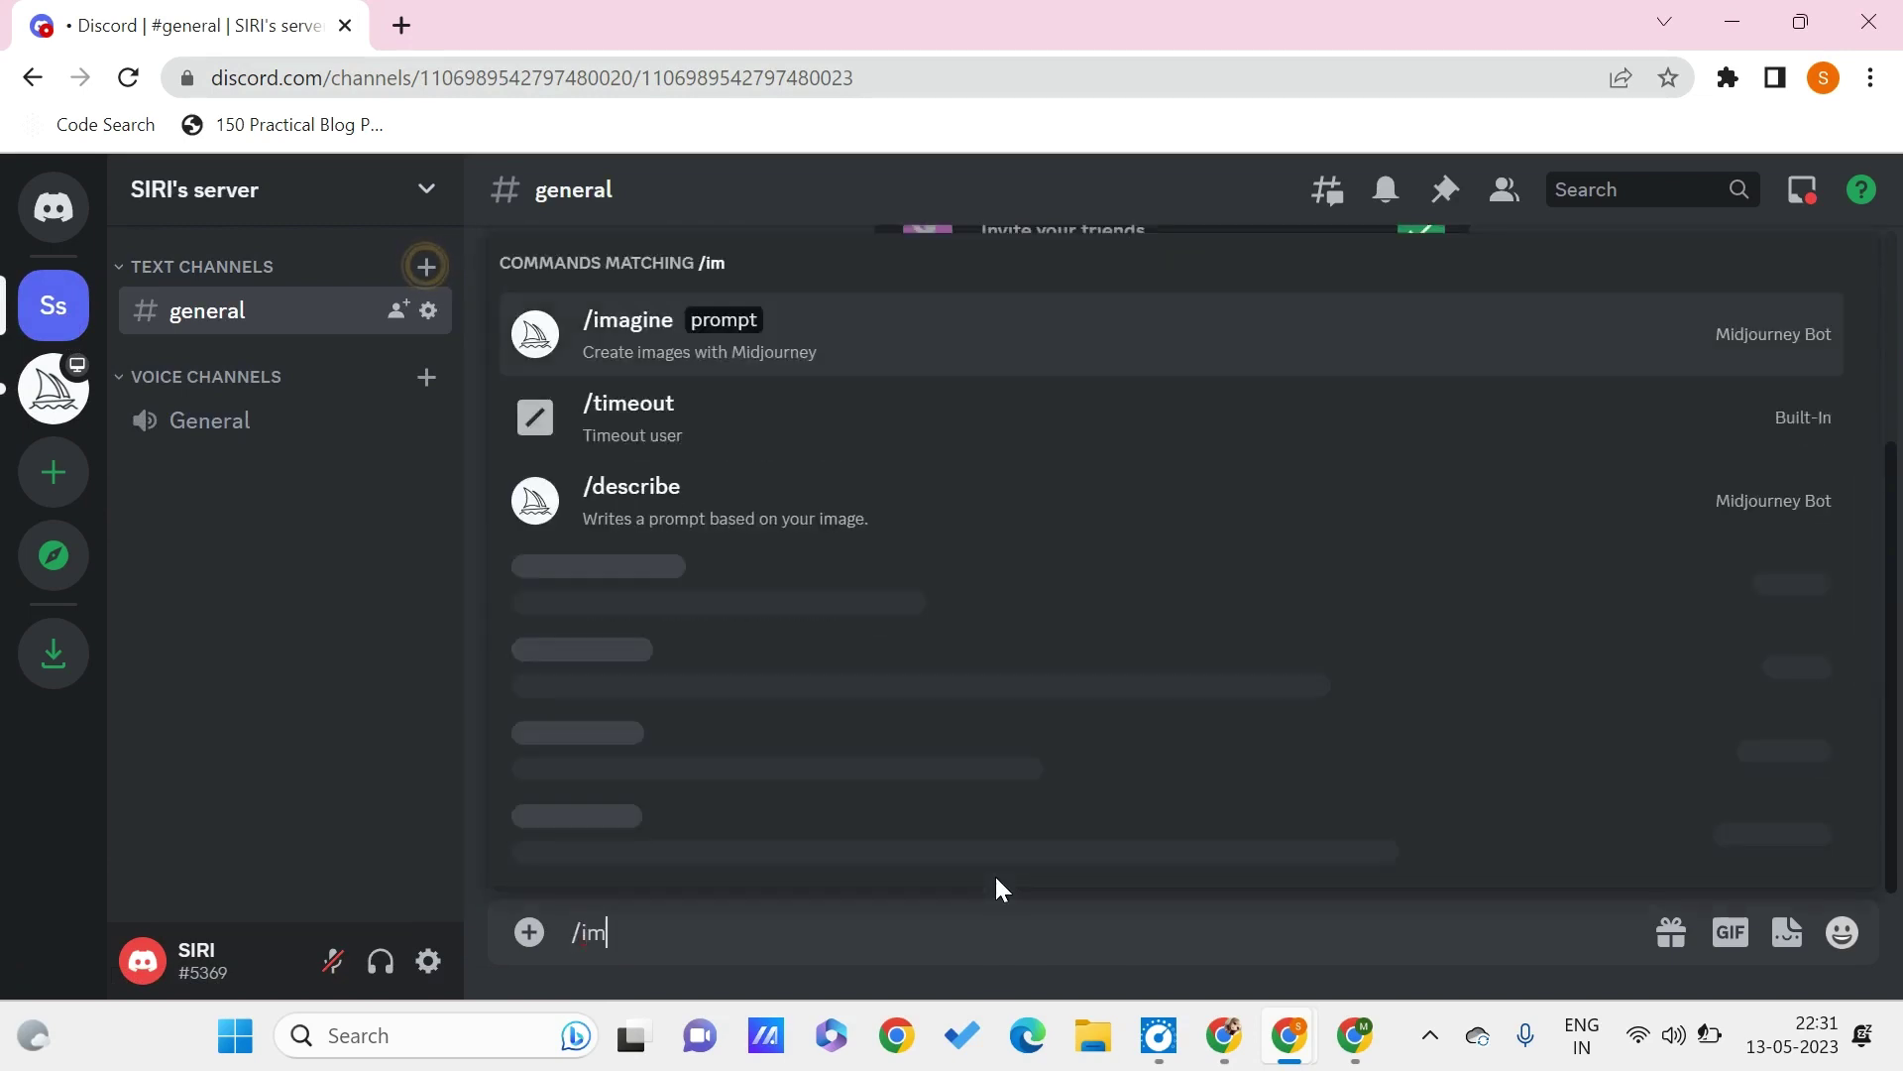
pyautogui.press('Tab')
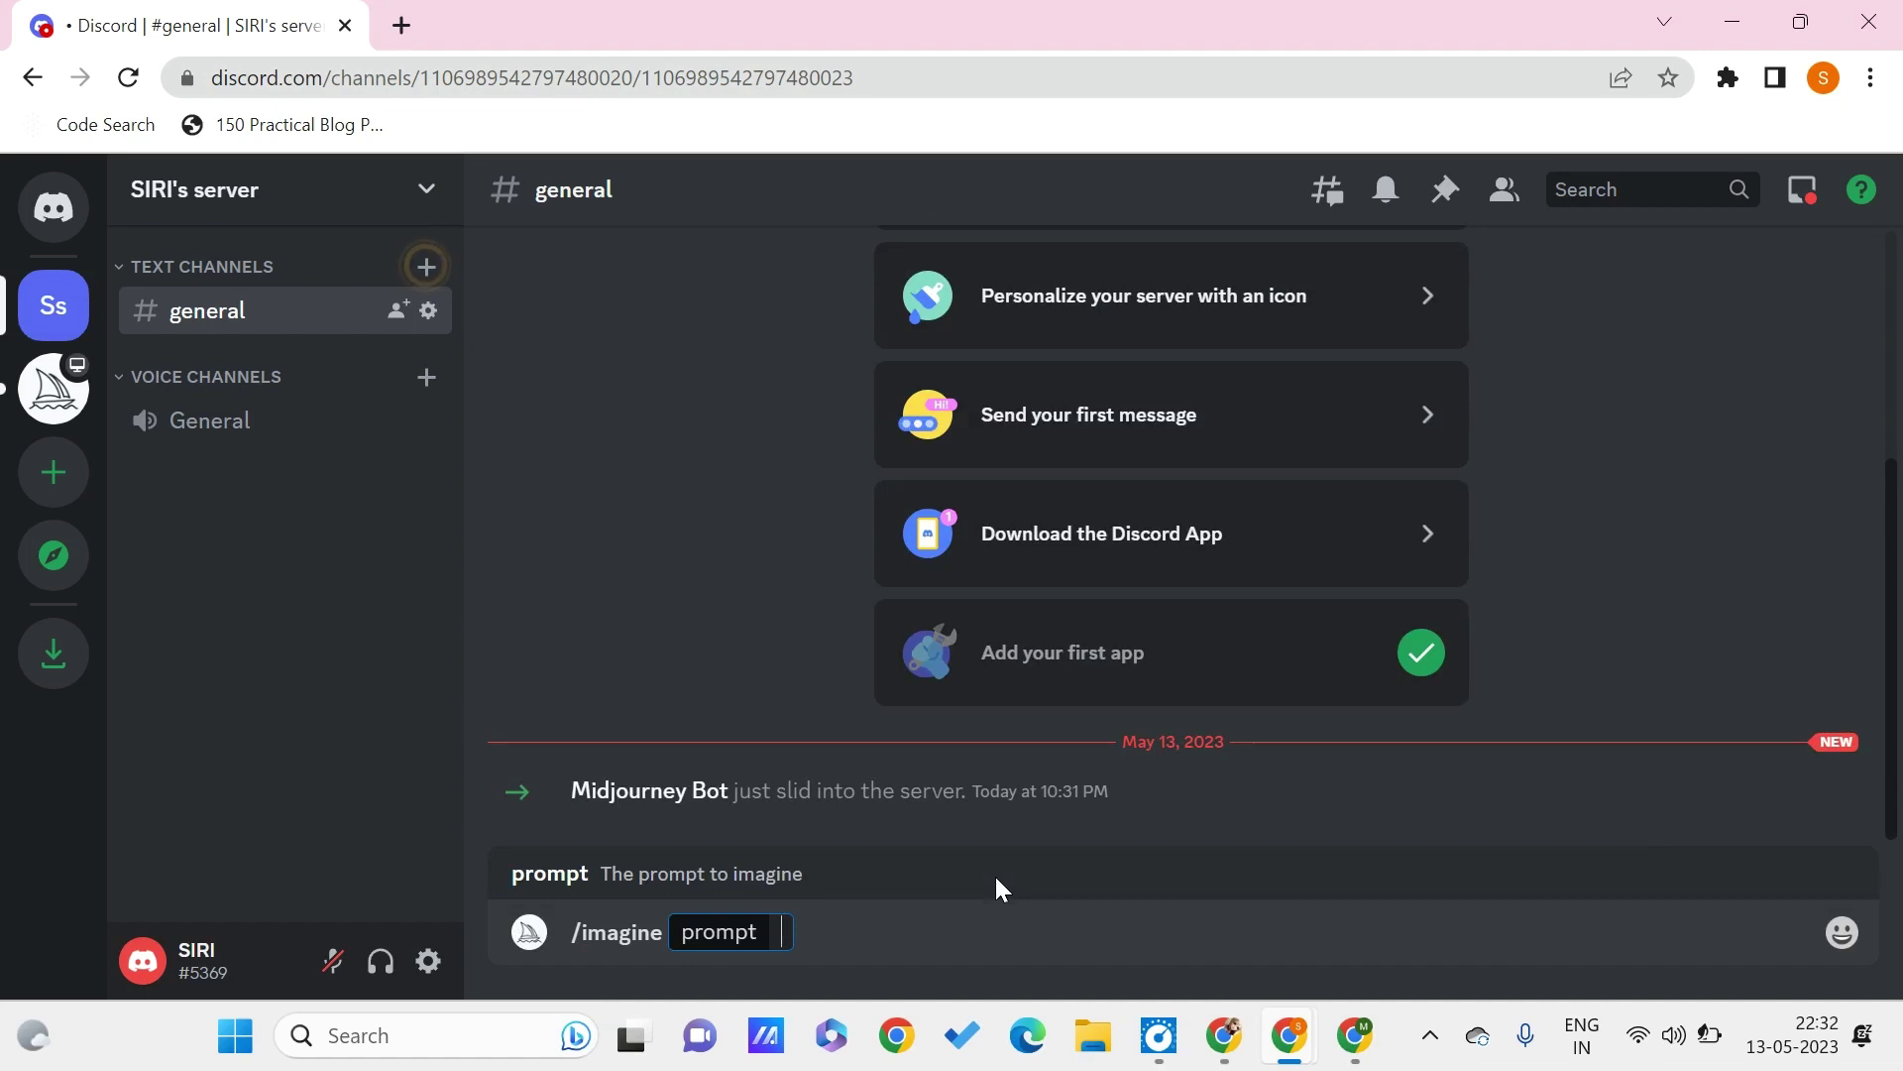
pyautogui.write('cat and a bo')
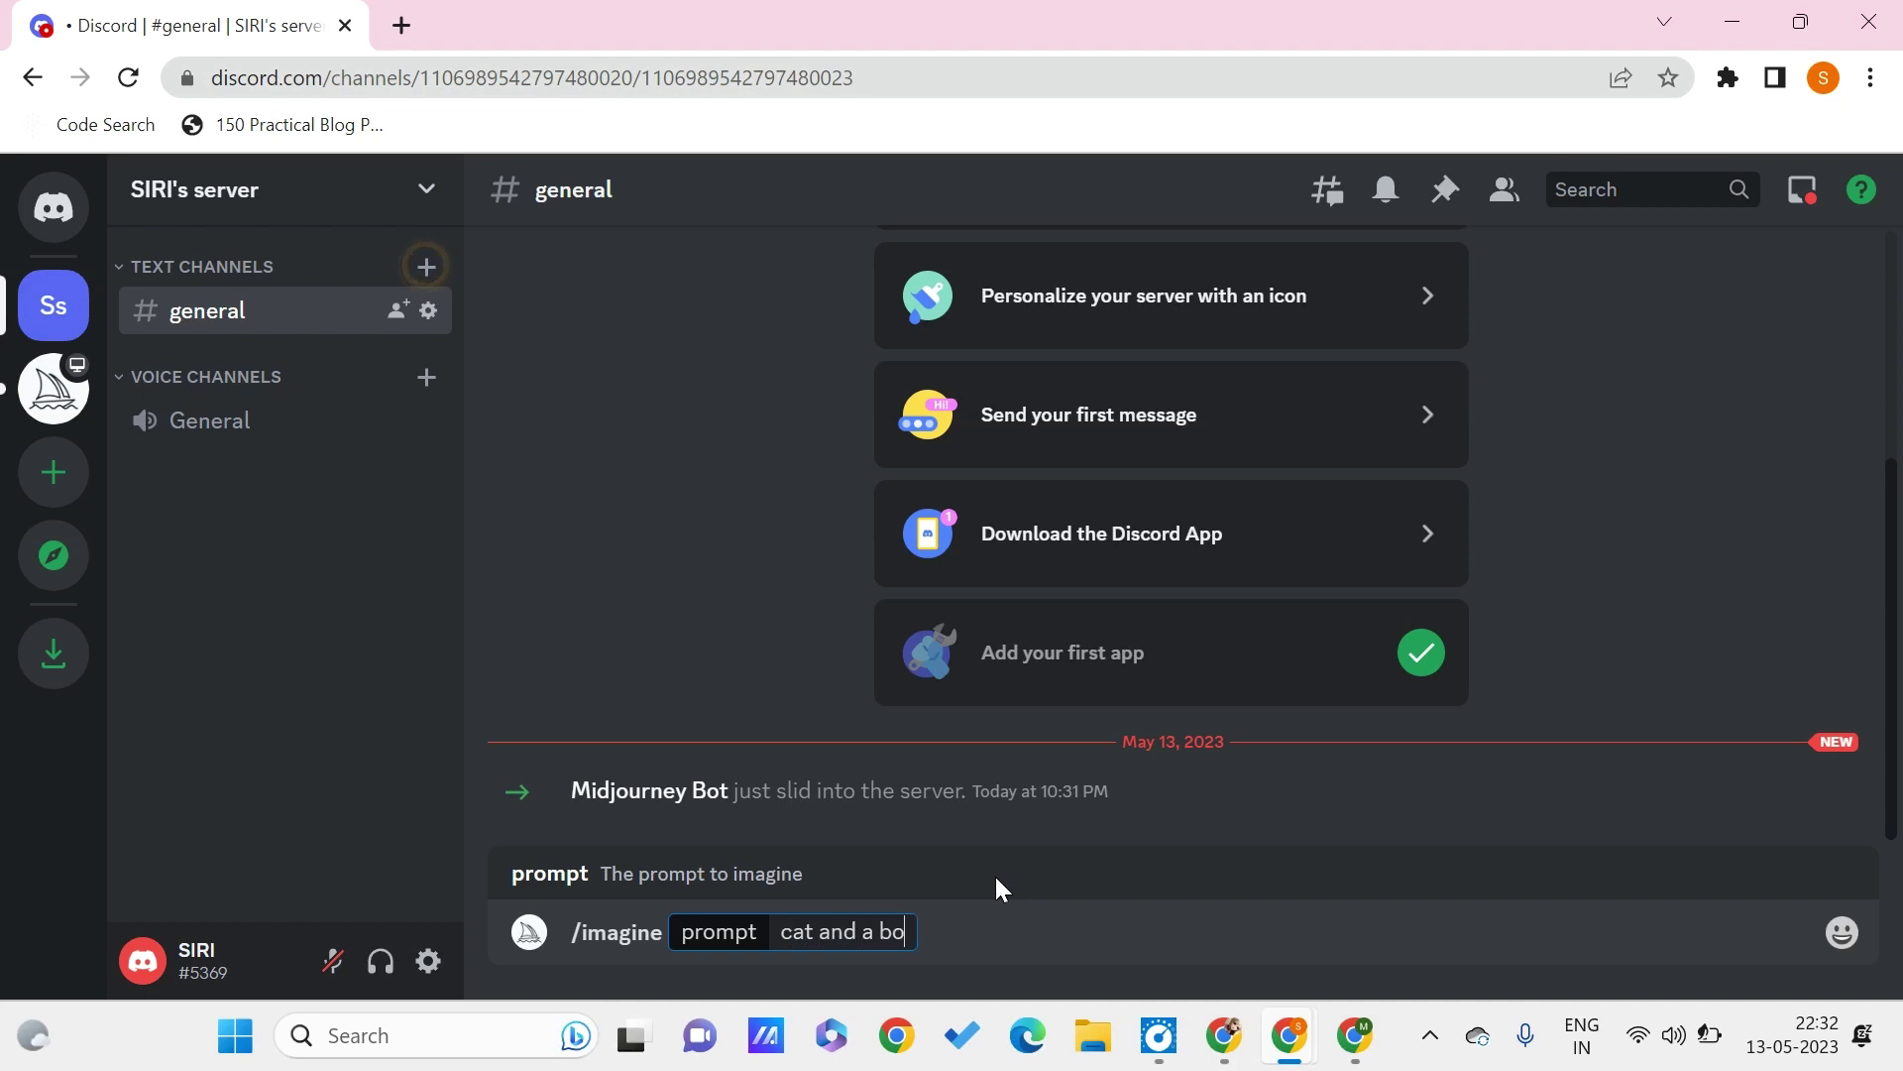
pyautogui.write('y playing')
pyautogui.press('Return')
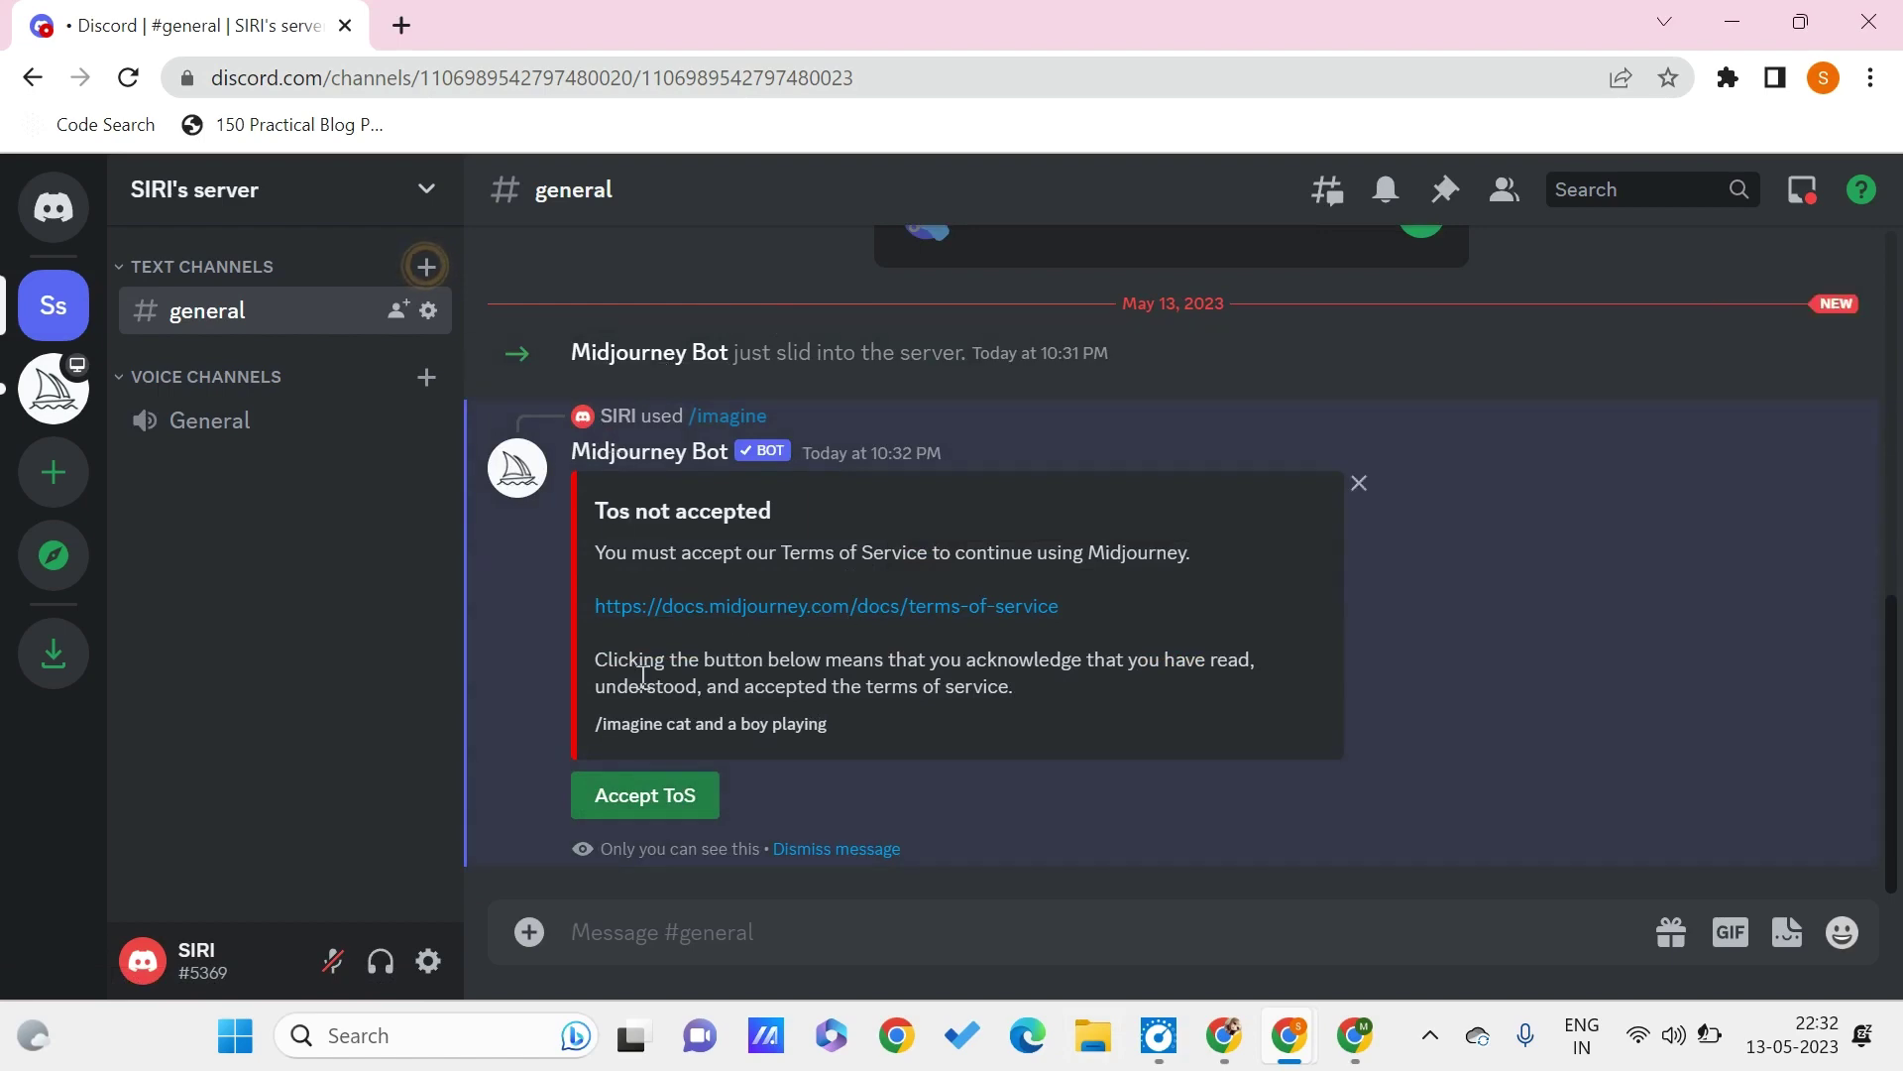
# Step: Accept Midjourney's Terms of Service and open the subscription page from the bot's reply
pyautogui.click(640, 794)
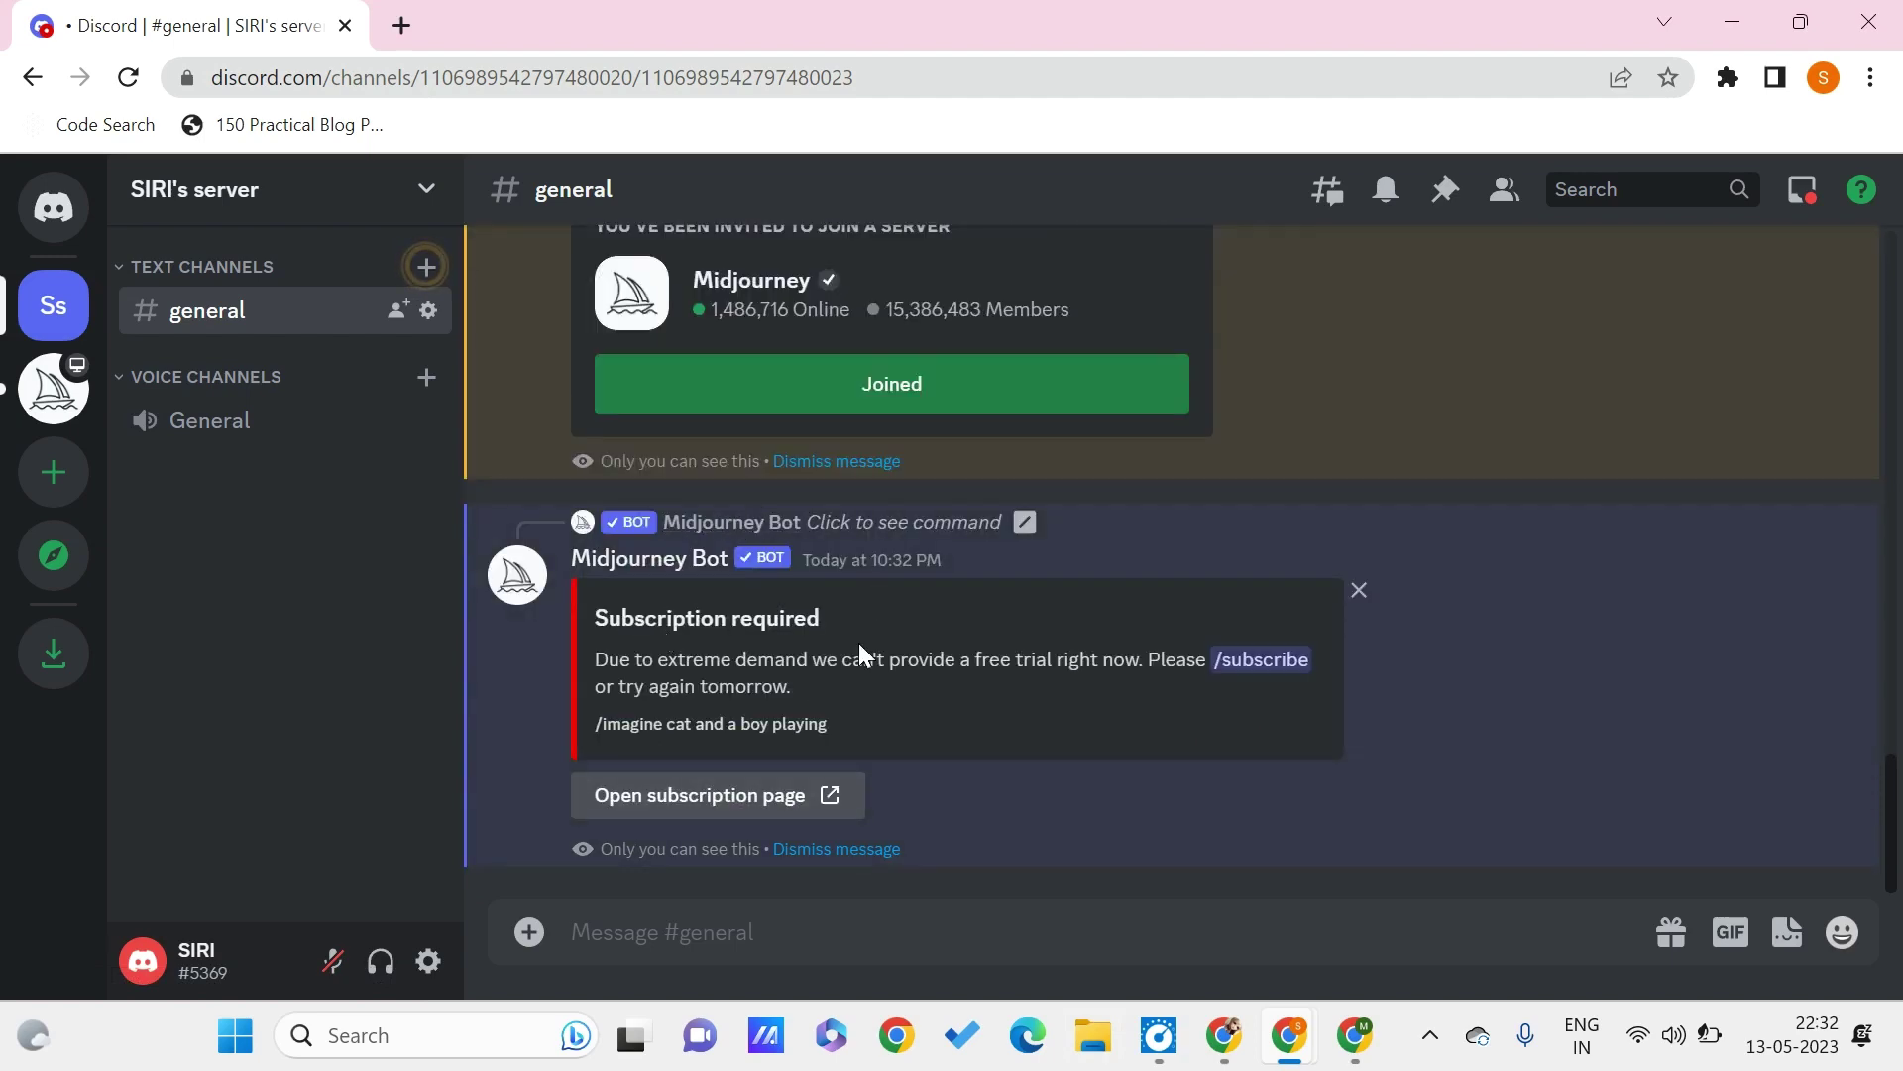
pyautogui.click(717, 795)
# Step: Read through the Midjourney Bot's welcome message, image creation directions, tips and subscription notices in the general channel
pyautogui.scroll(7, 514, 318)
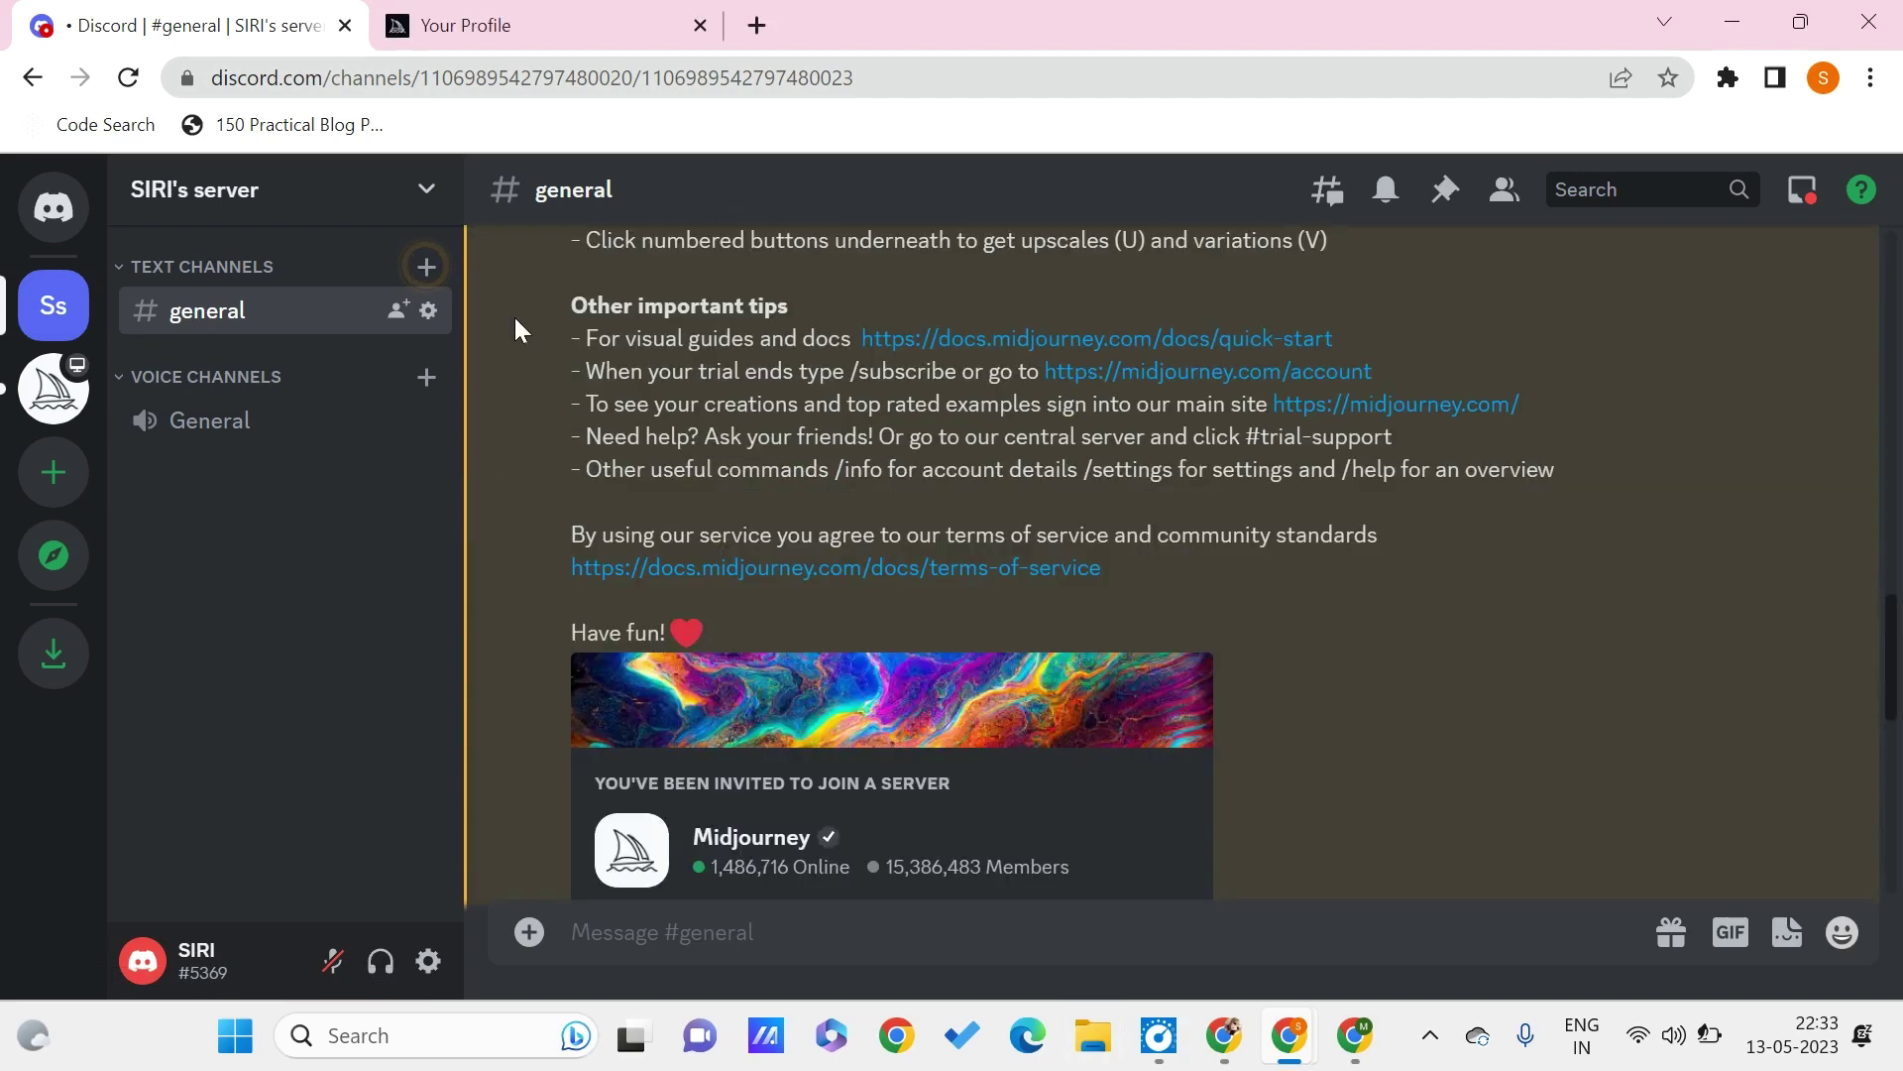
pyautogui.scroll(3, 735, 508)
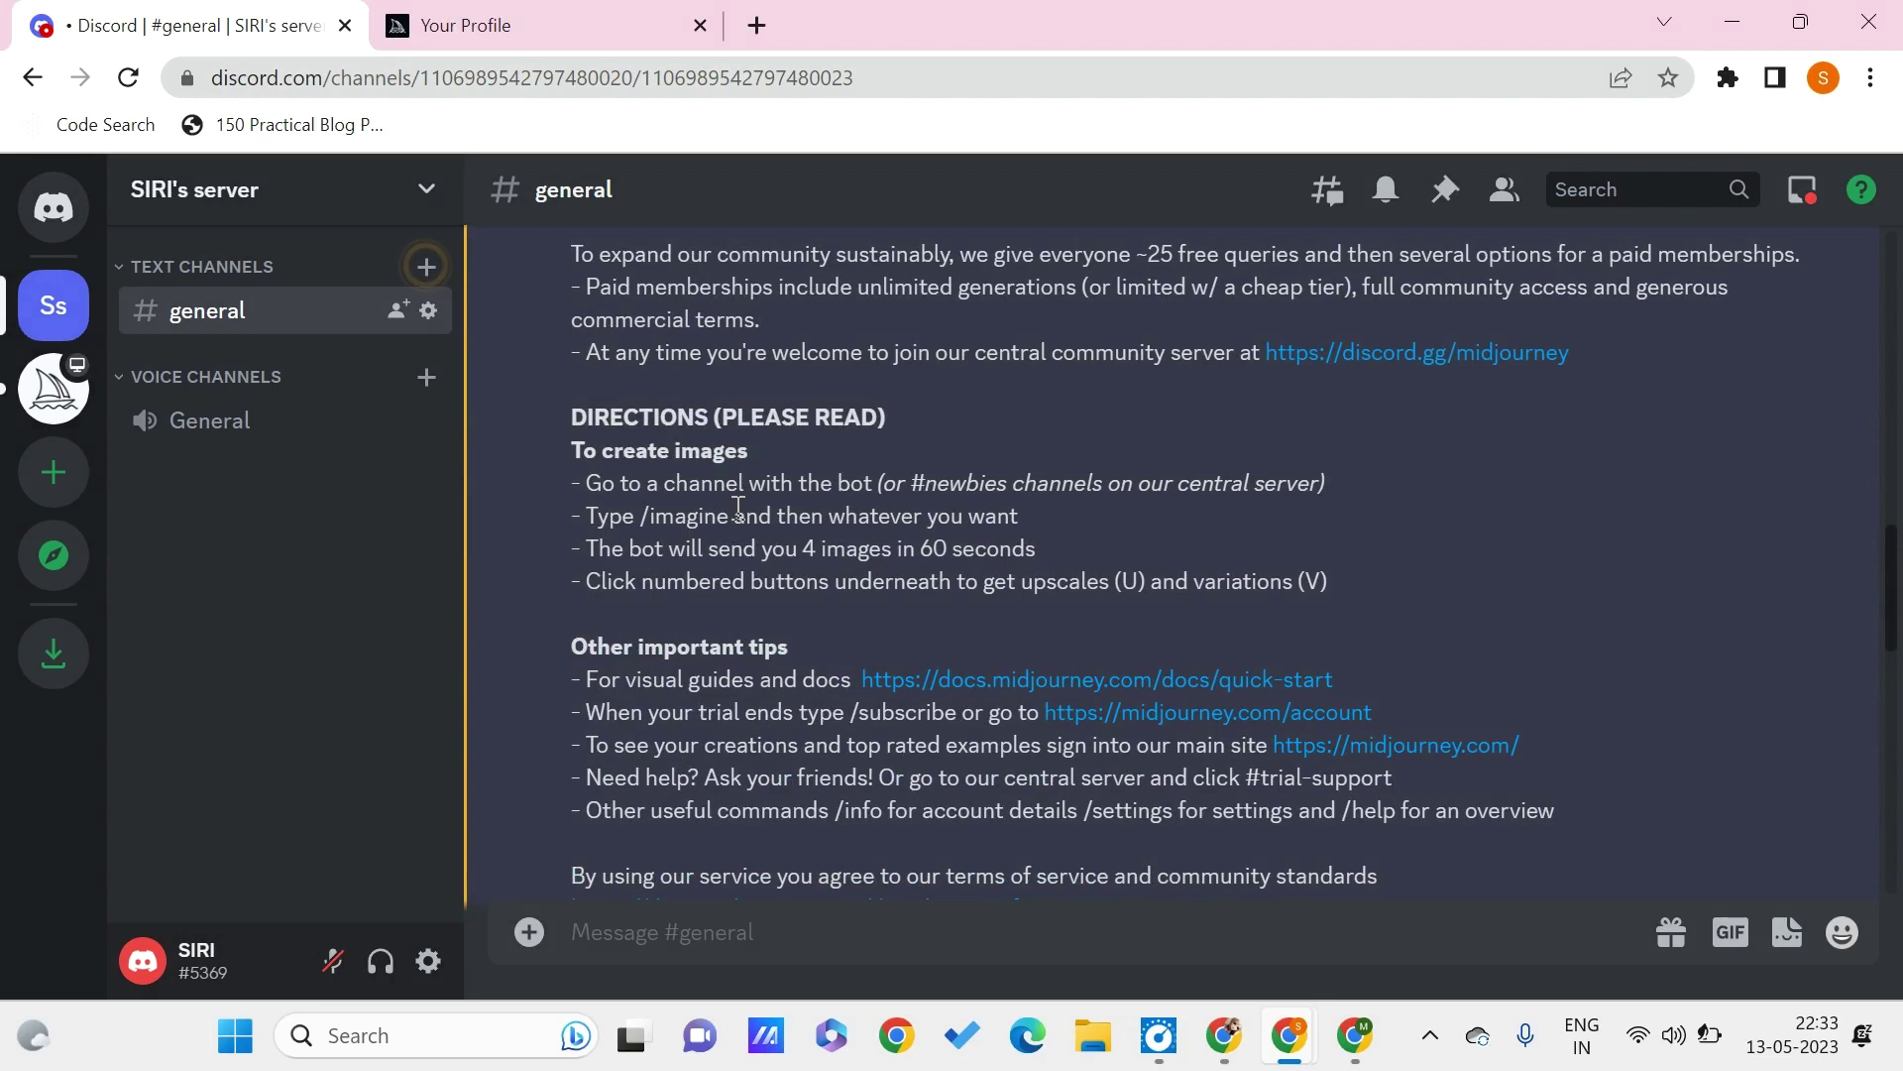
pyautogui.scroll(6, 751, 693)
pyautogui.scroll(-5, 752, 693)
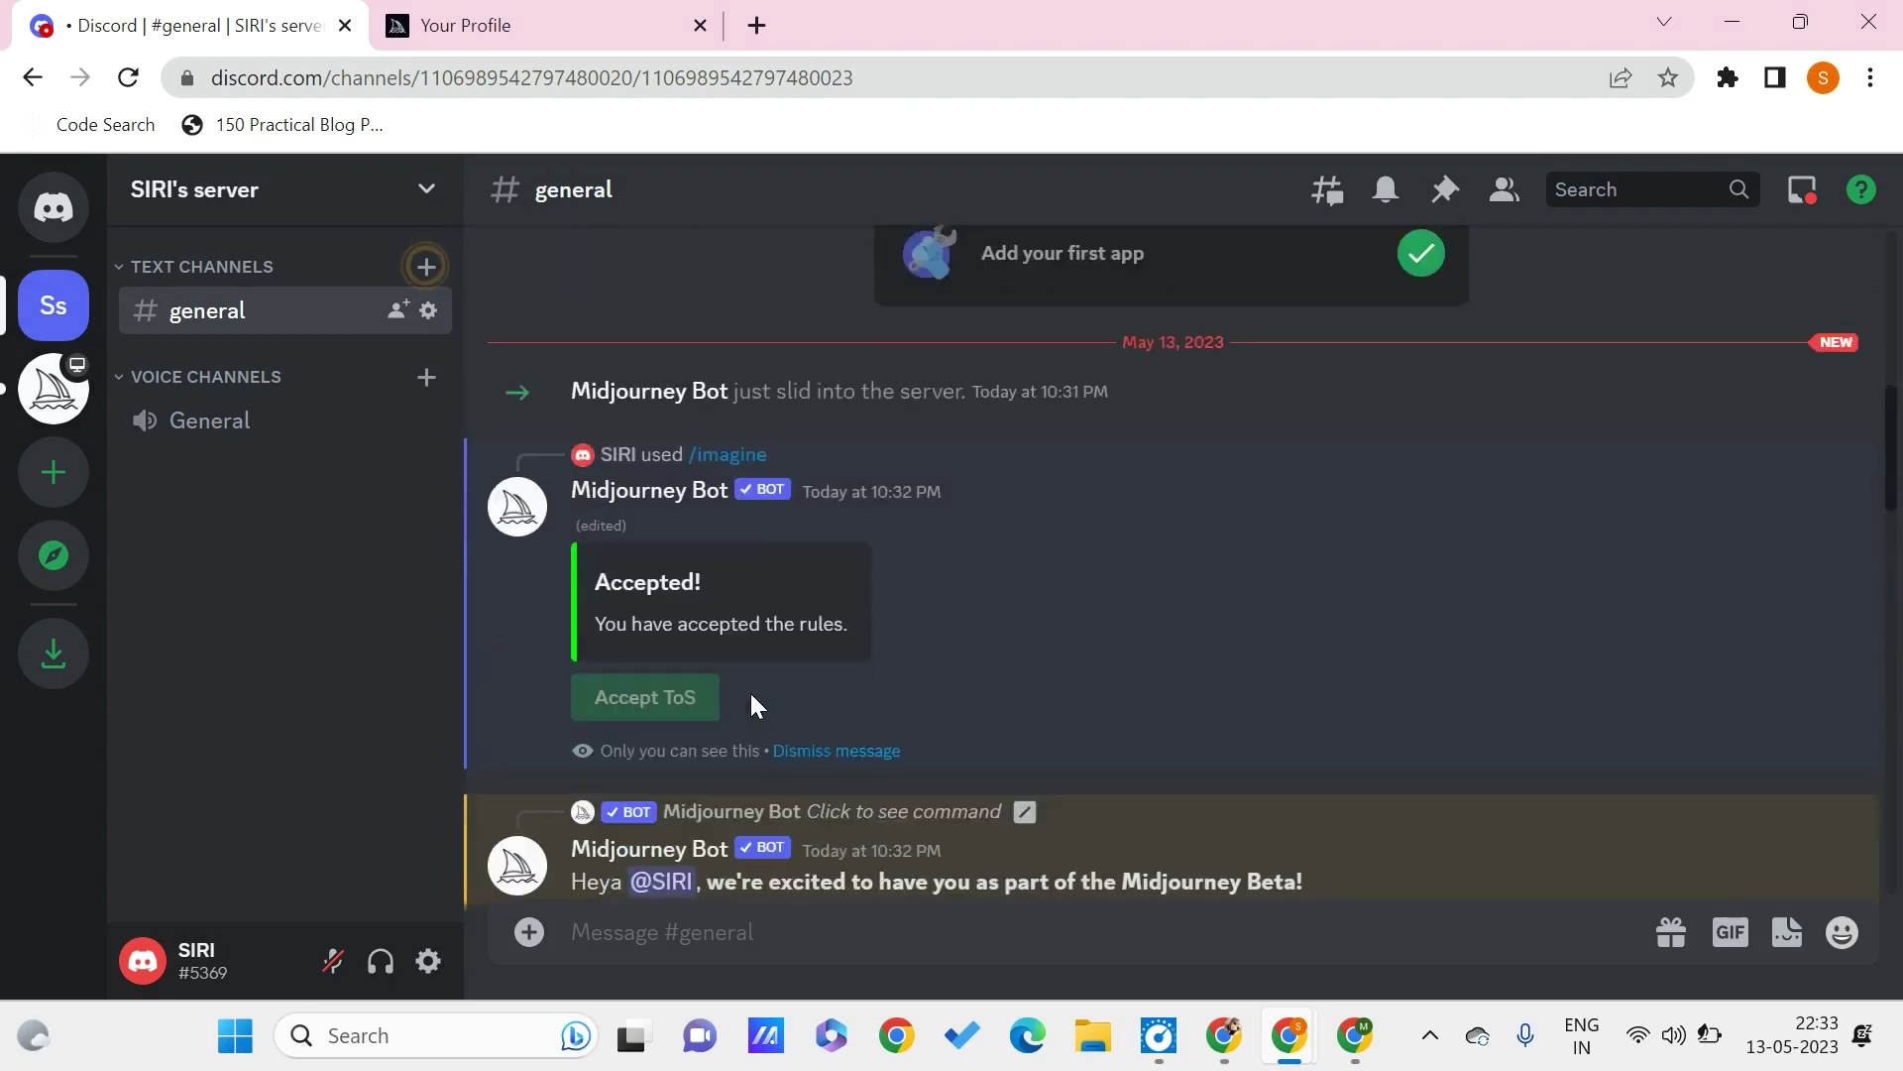
pyautogui.scroll(-4, 752, 693)
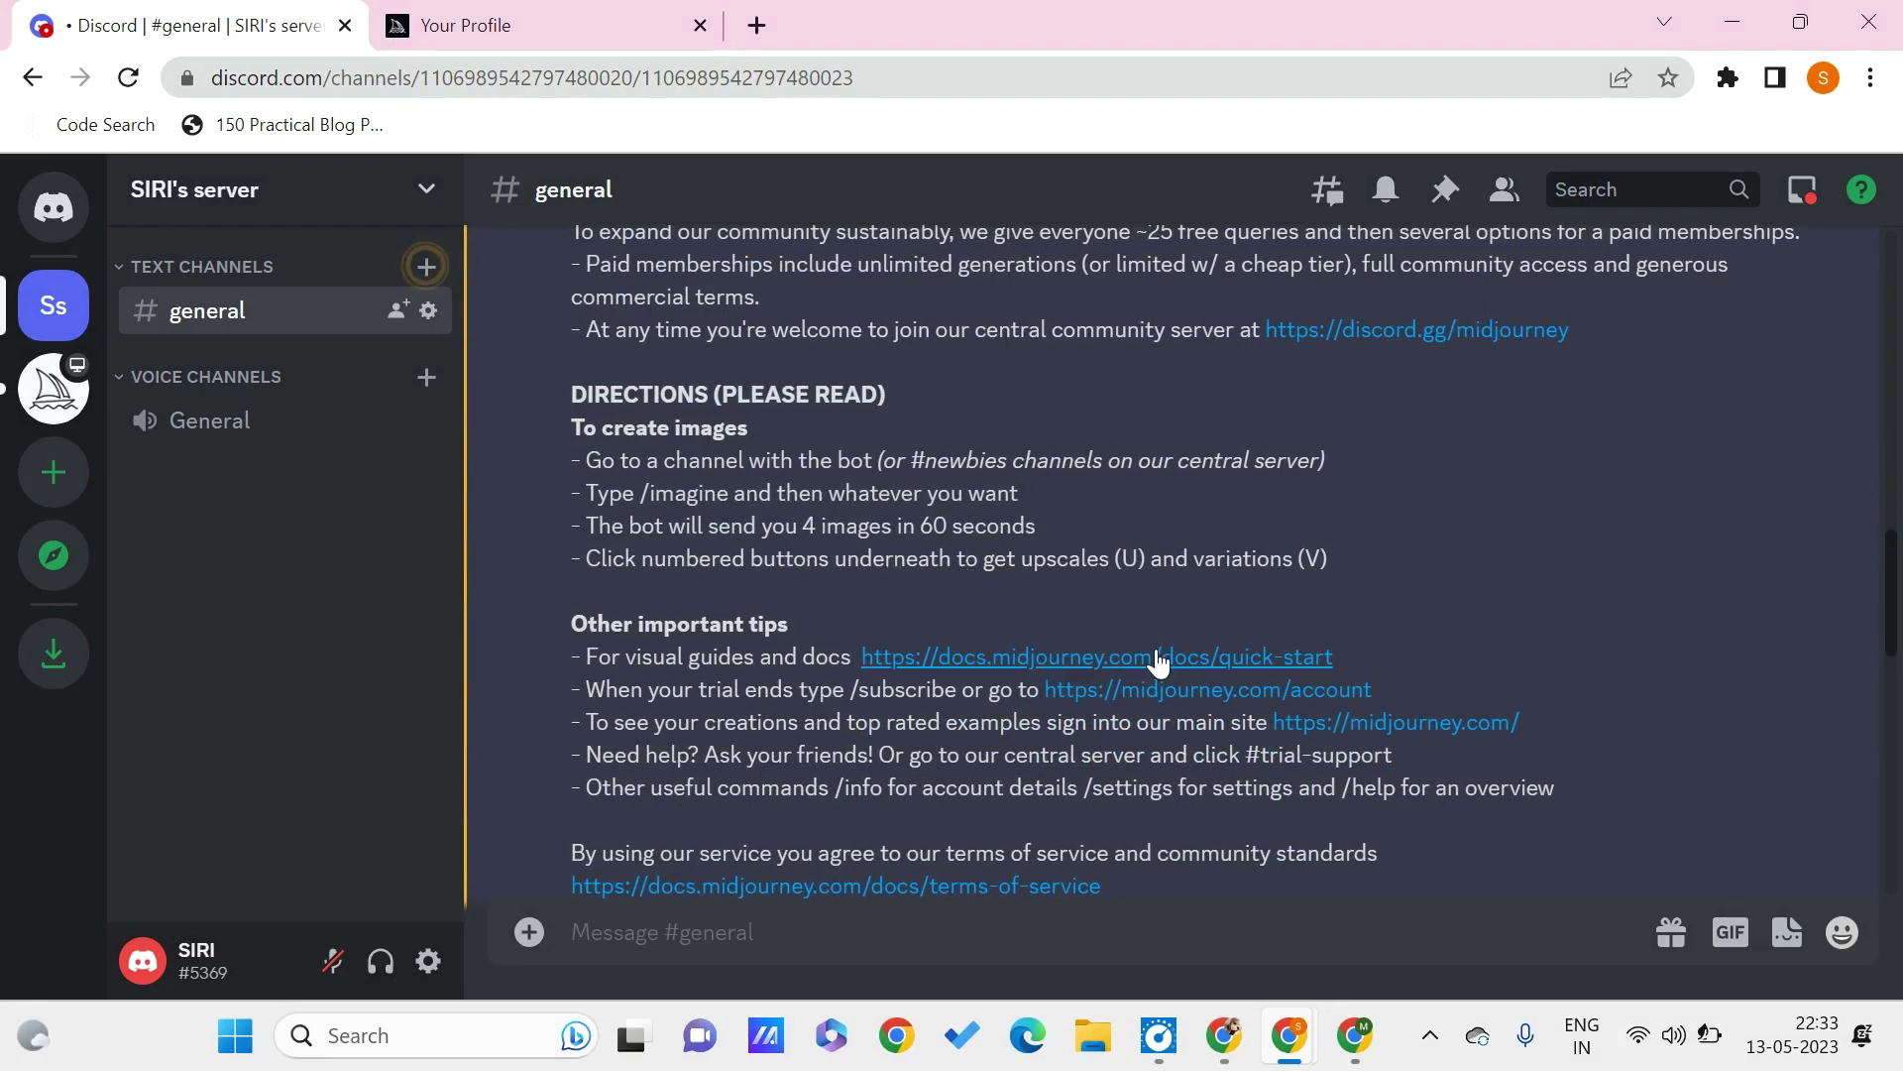
pyautogui.scroll(-5, 1156, 649)
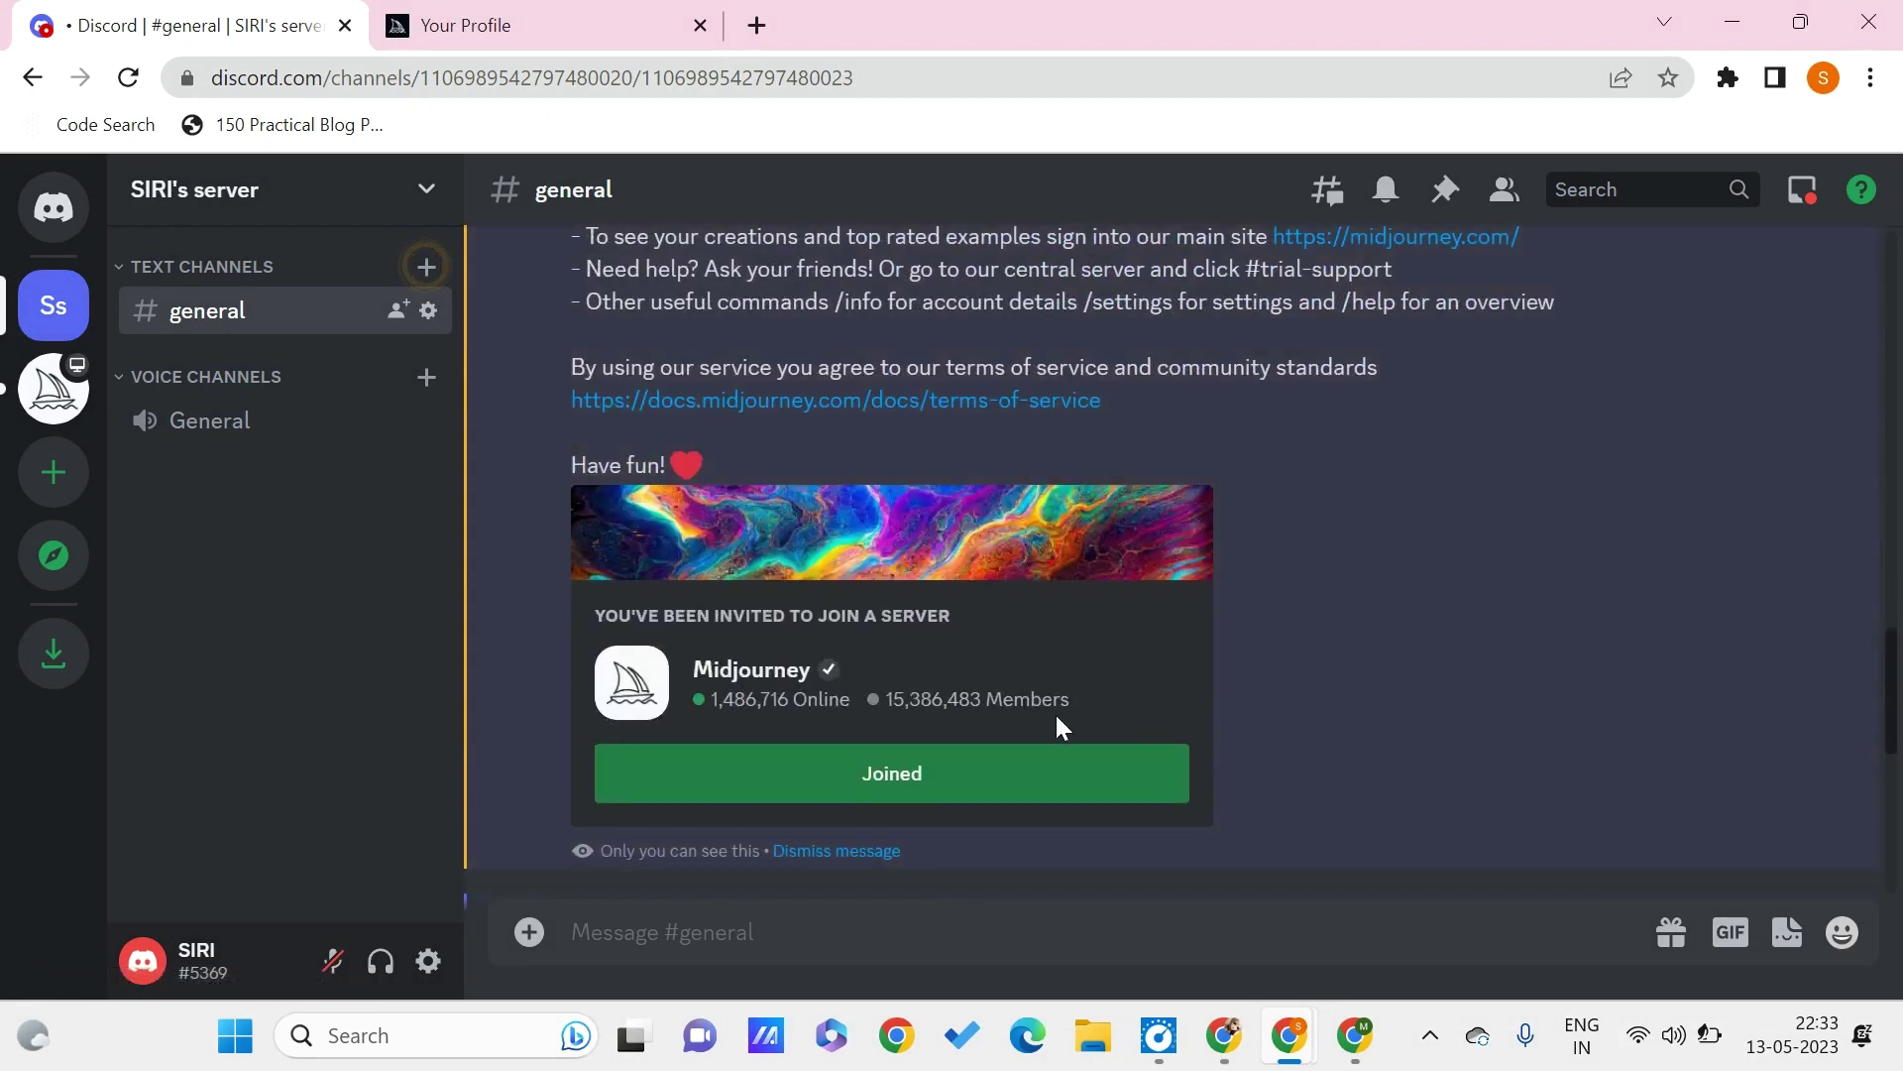
pyautogui.scroll(-10, 1123, 735)
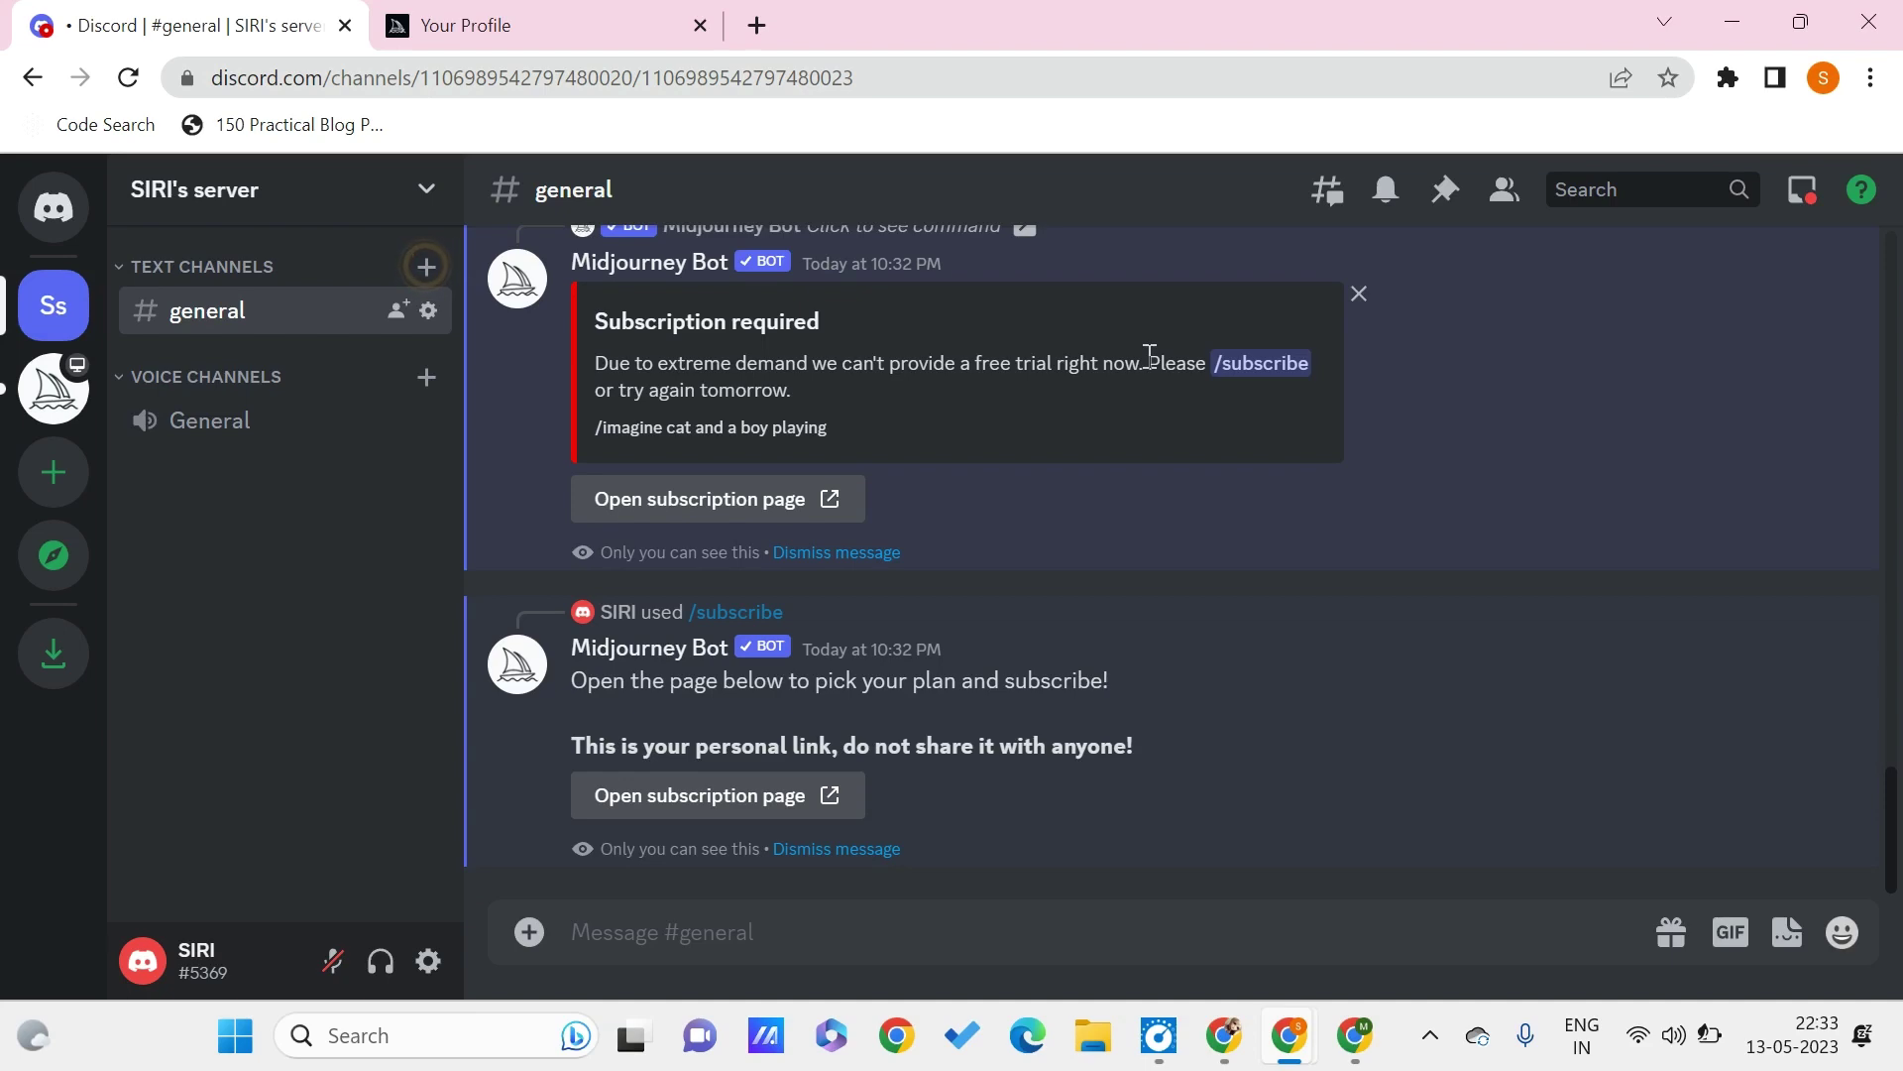
pyautogui.scroll(10, 1146, 355)
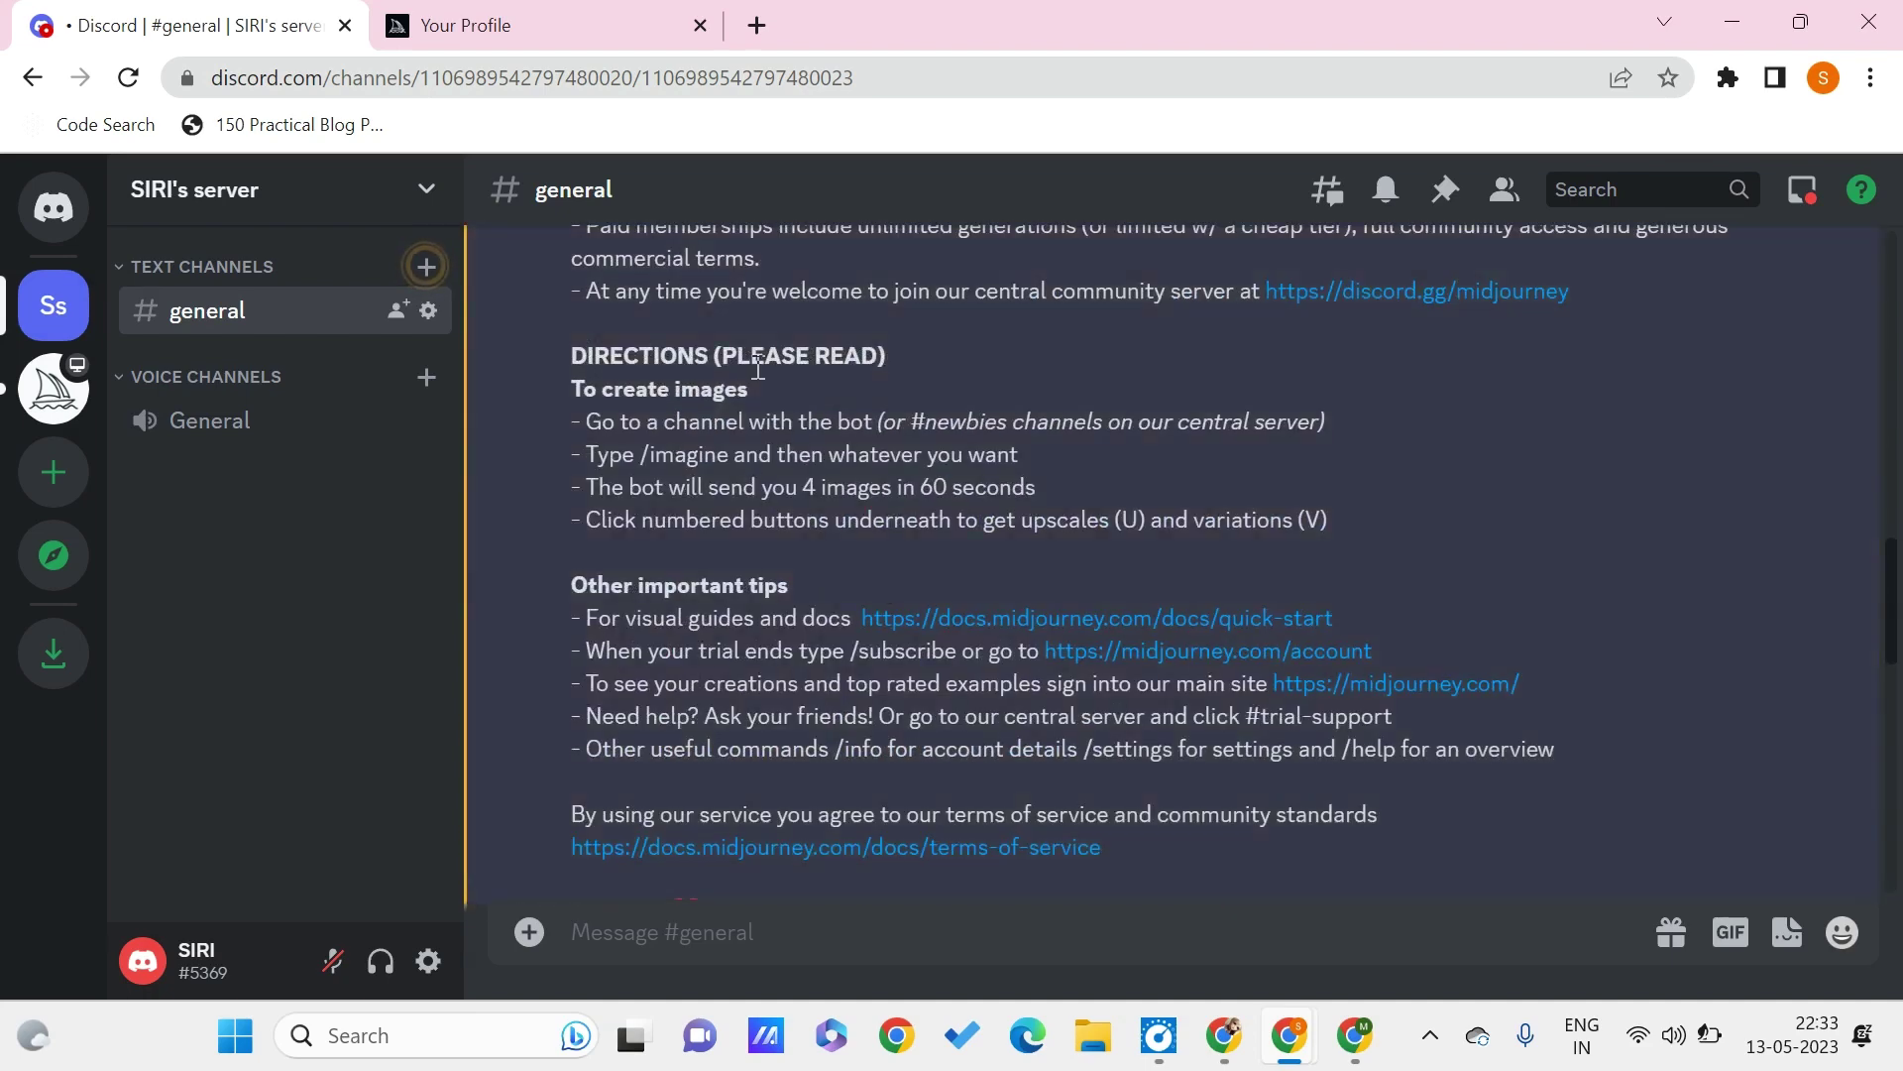
pyautogui.scroll(5, 1080, 366)
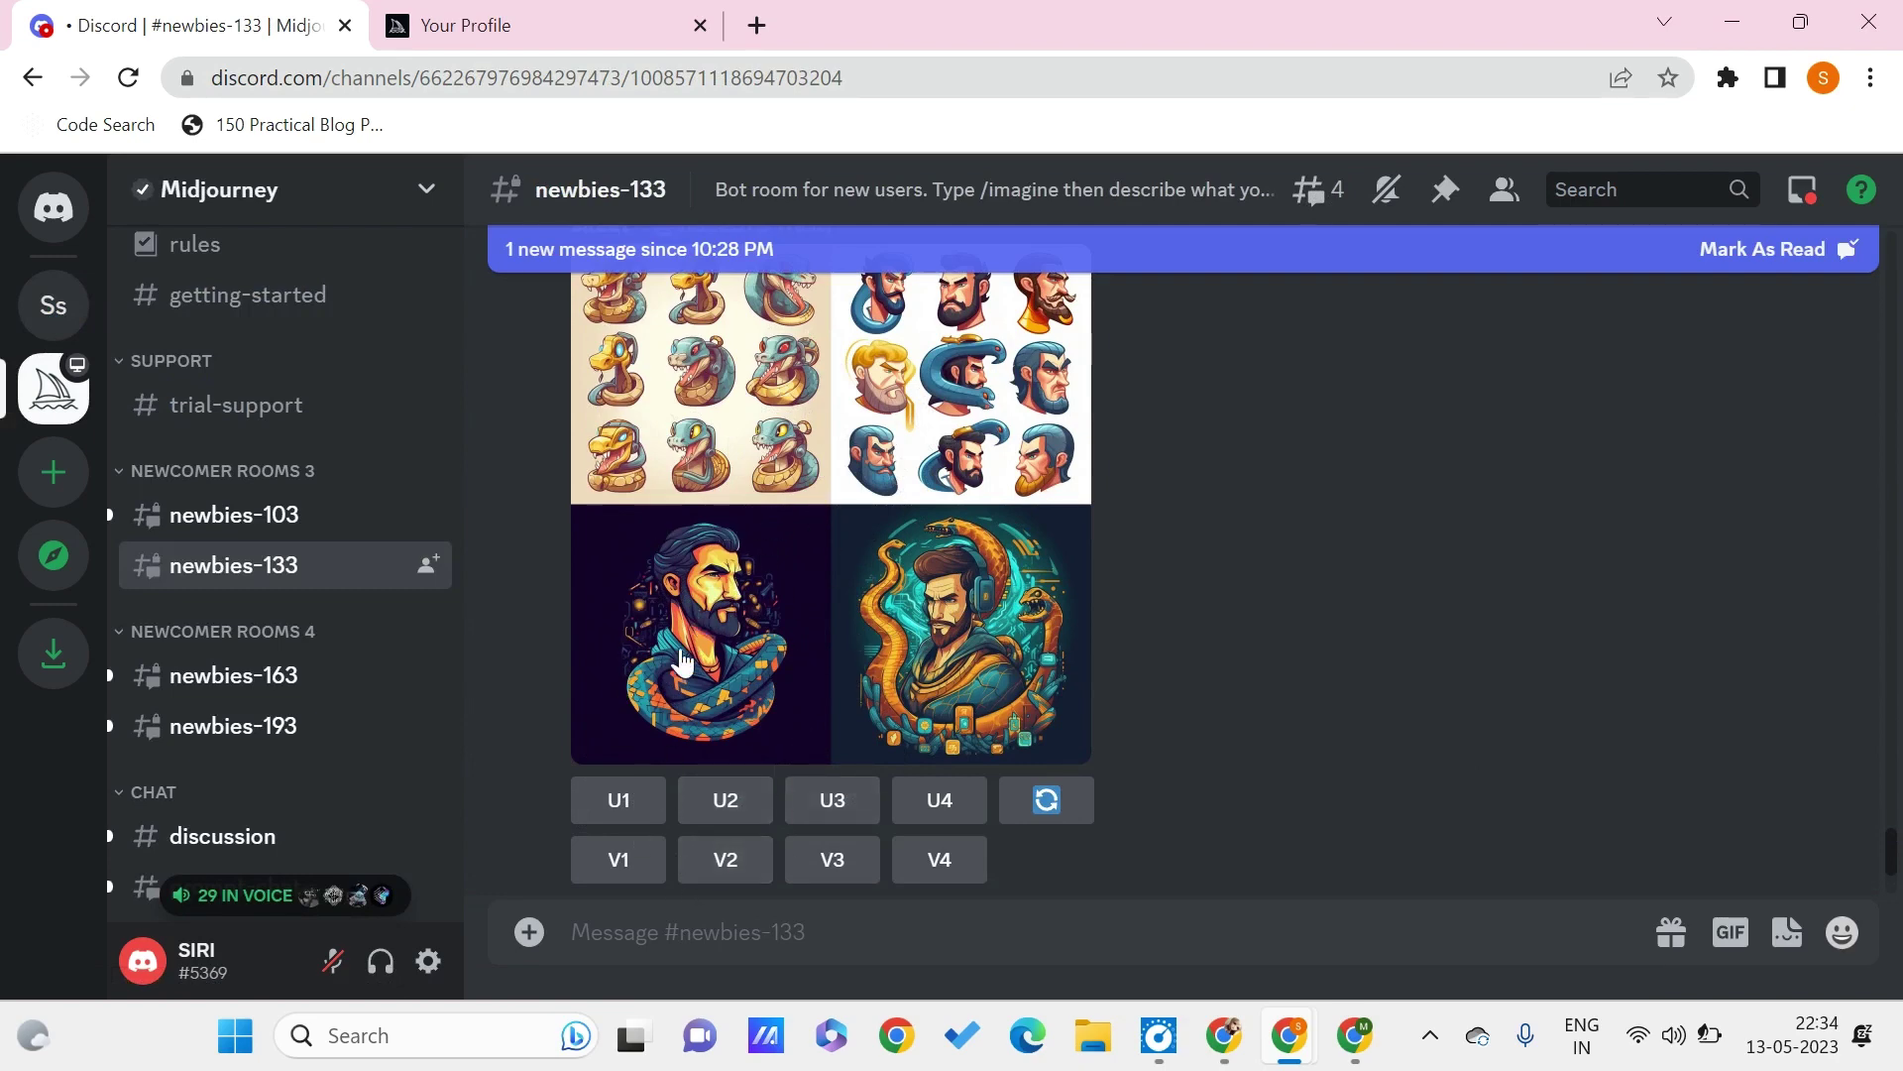
# Step: Examine the variation and reroll options under the snake and bearded-man image grid in newbies-133, and enlarge the grid
pyautogui.click(725, 861)
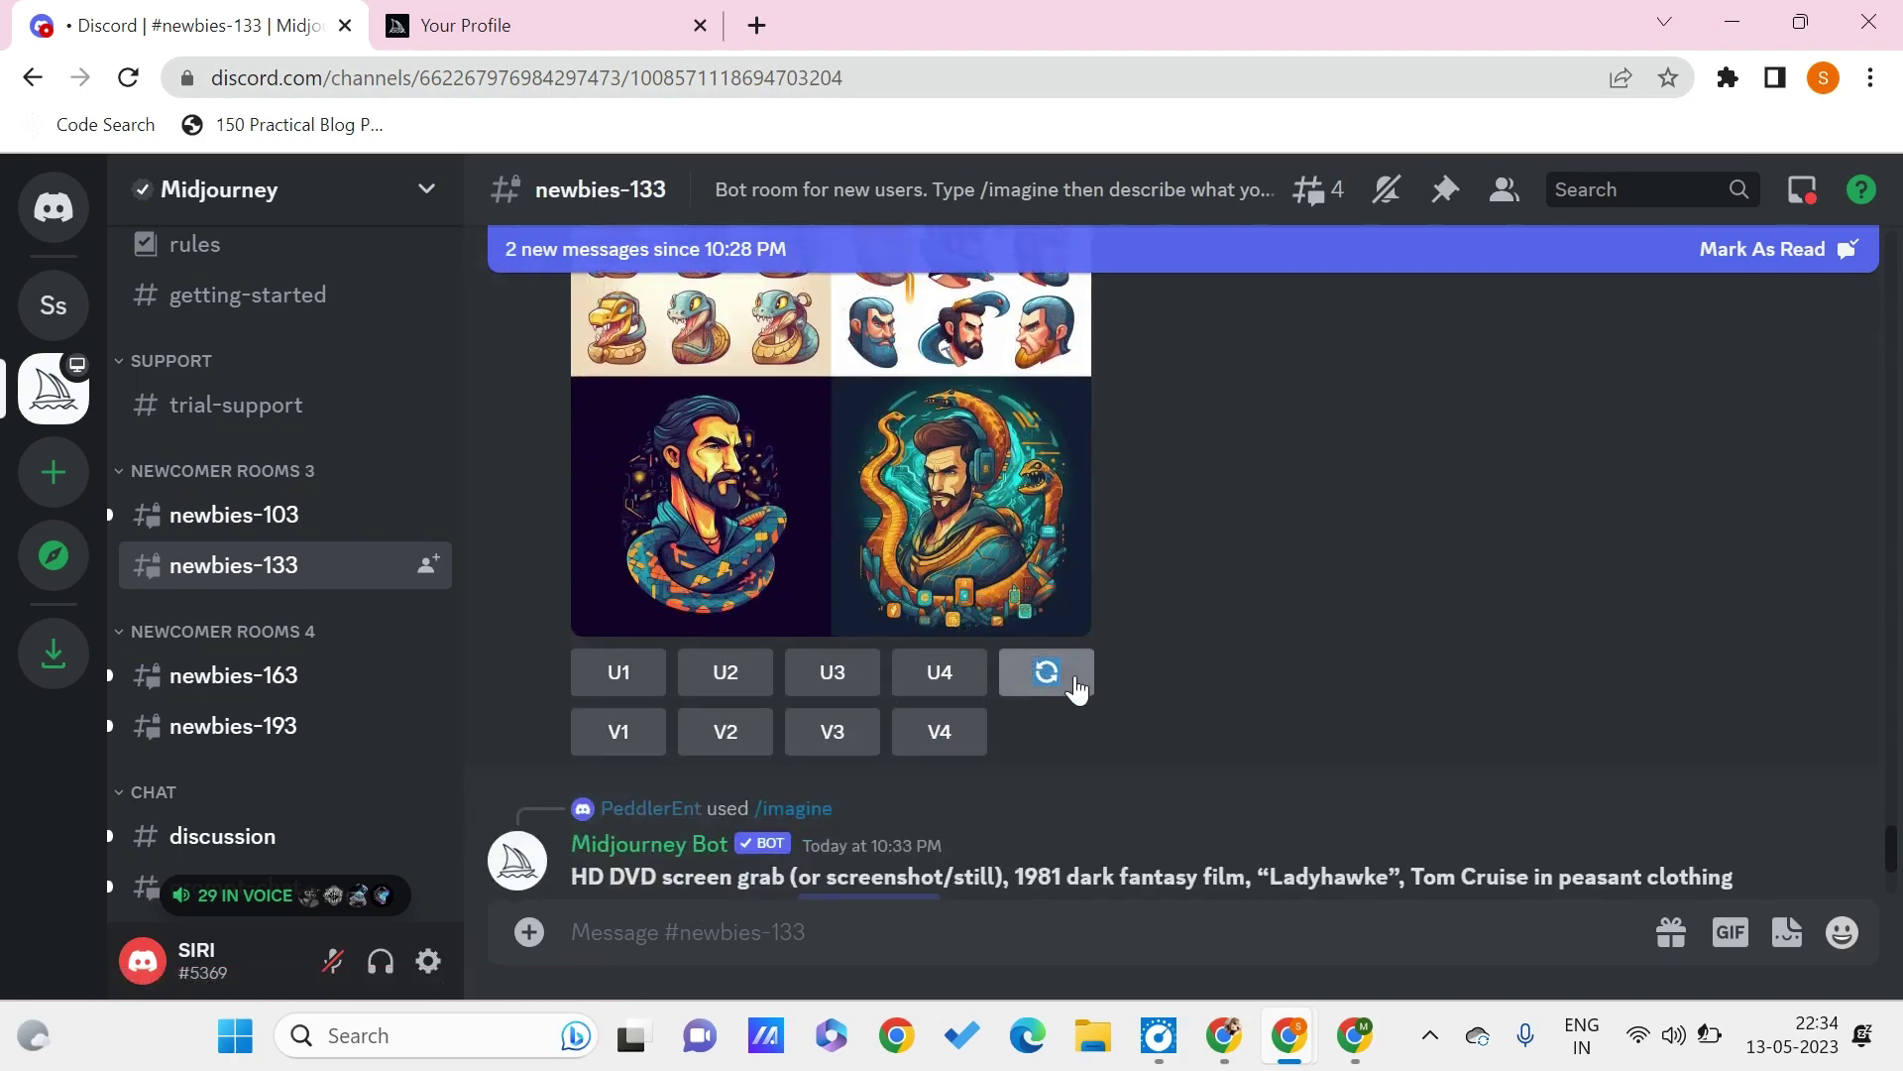
pyautogui.click(1073, 682)
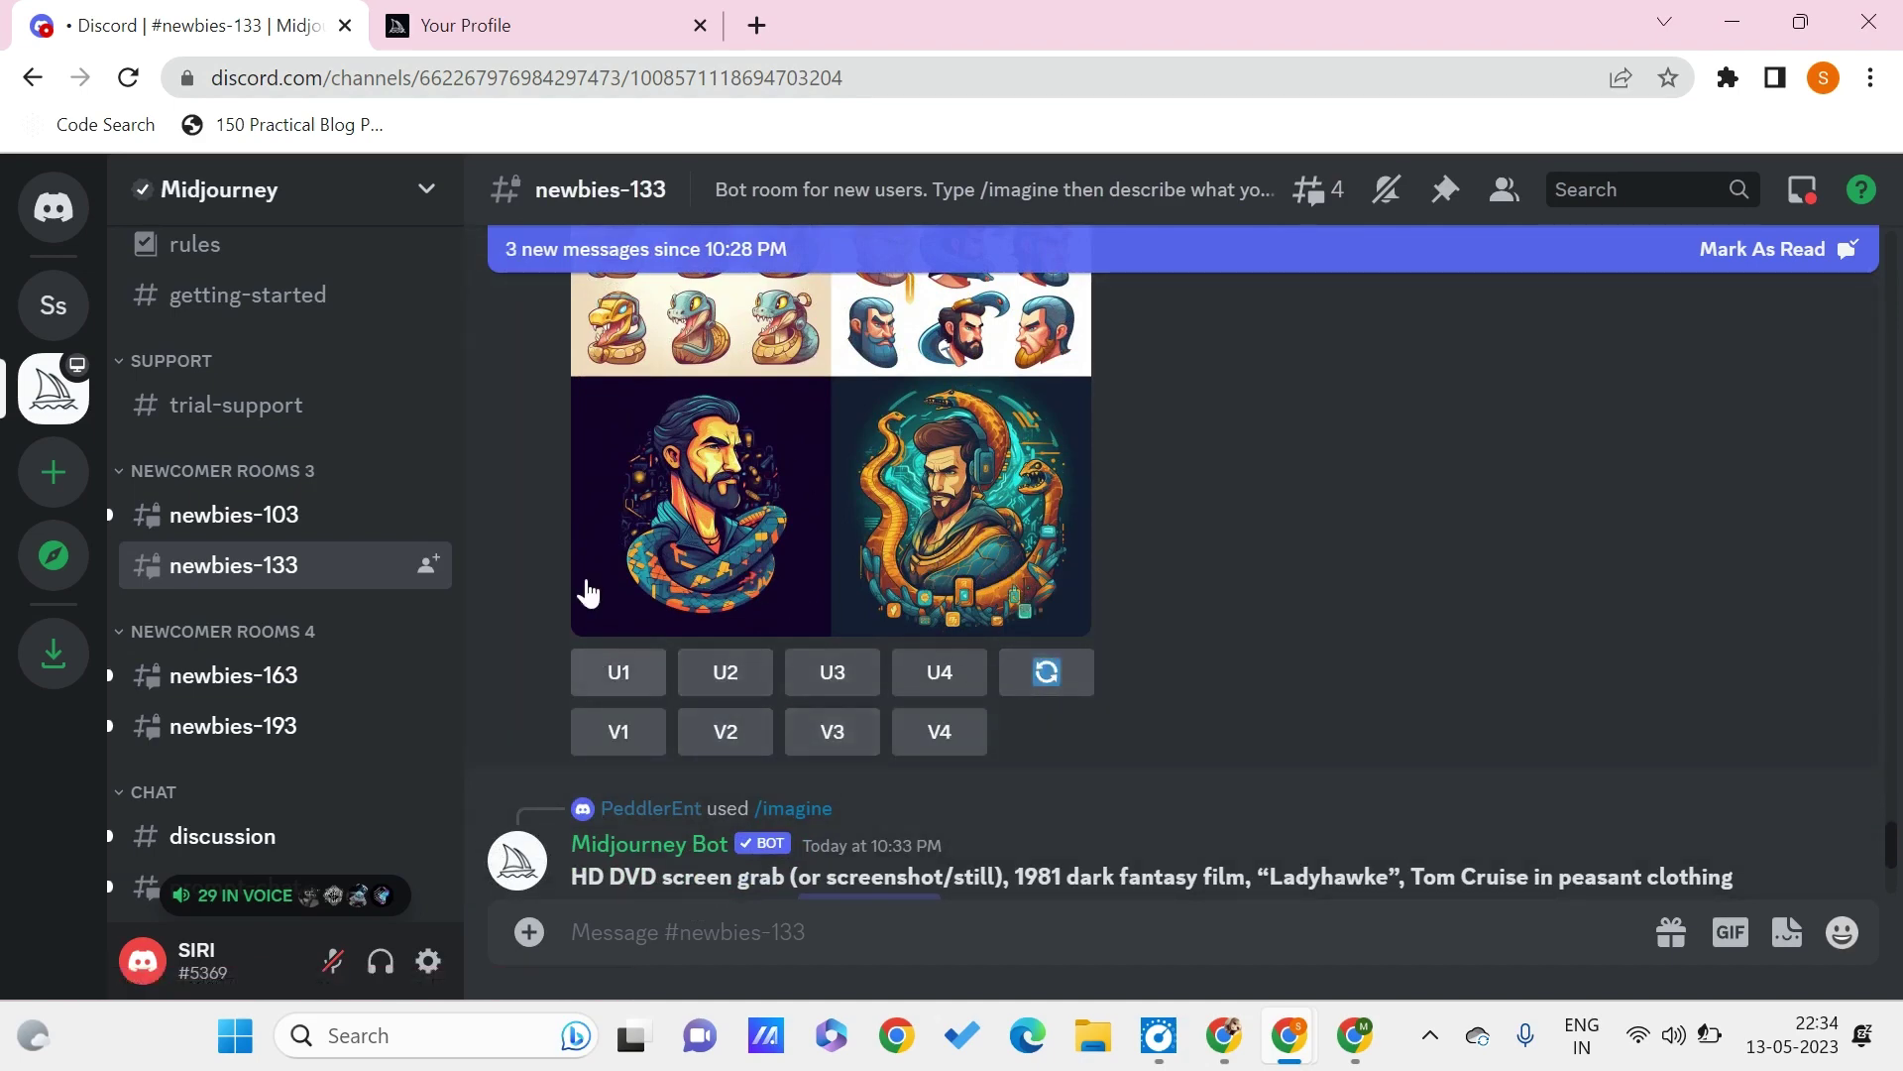
pyautogui.click(738, 553)
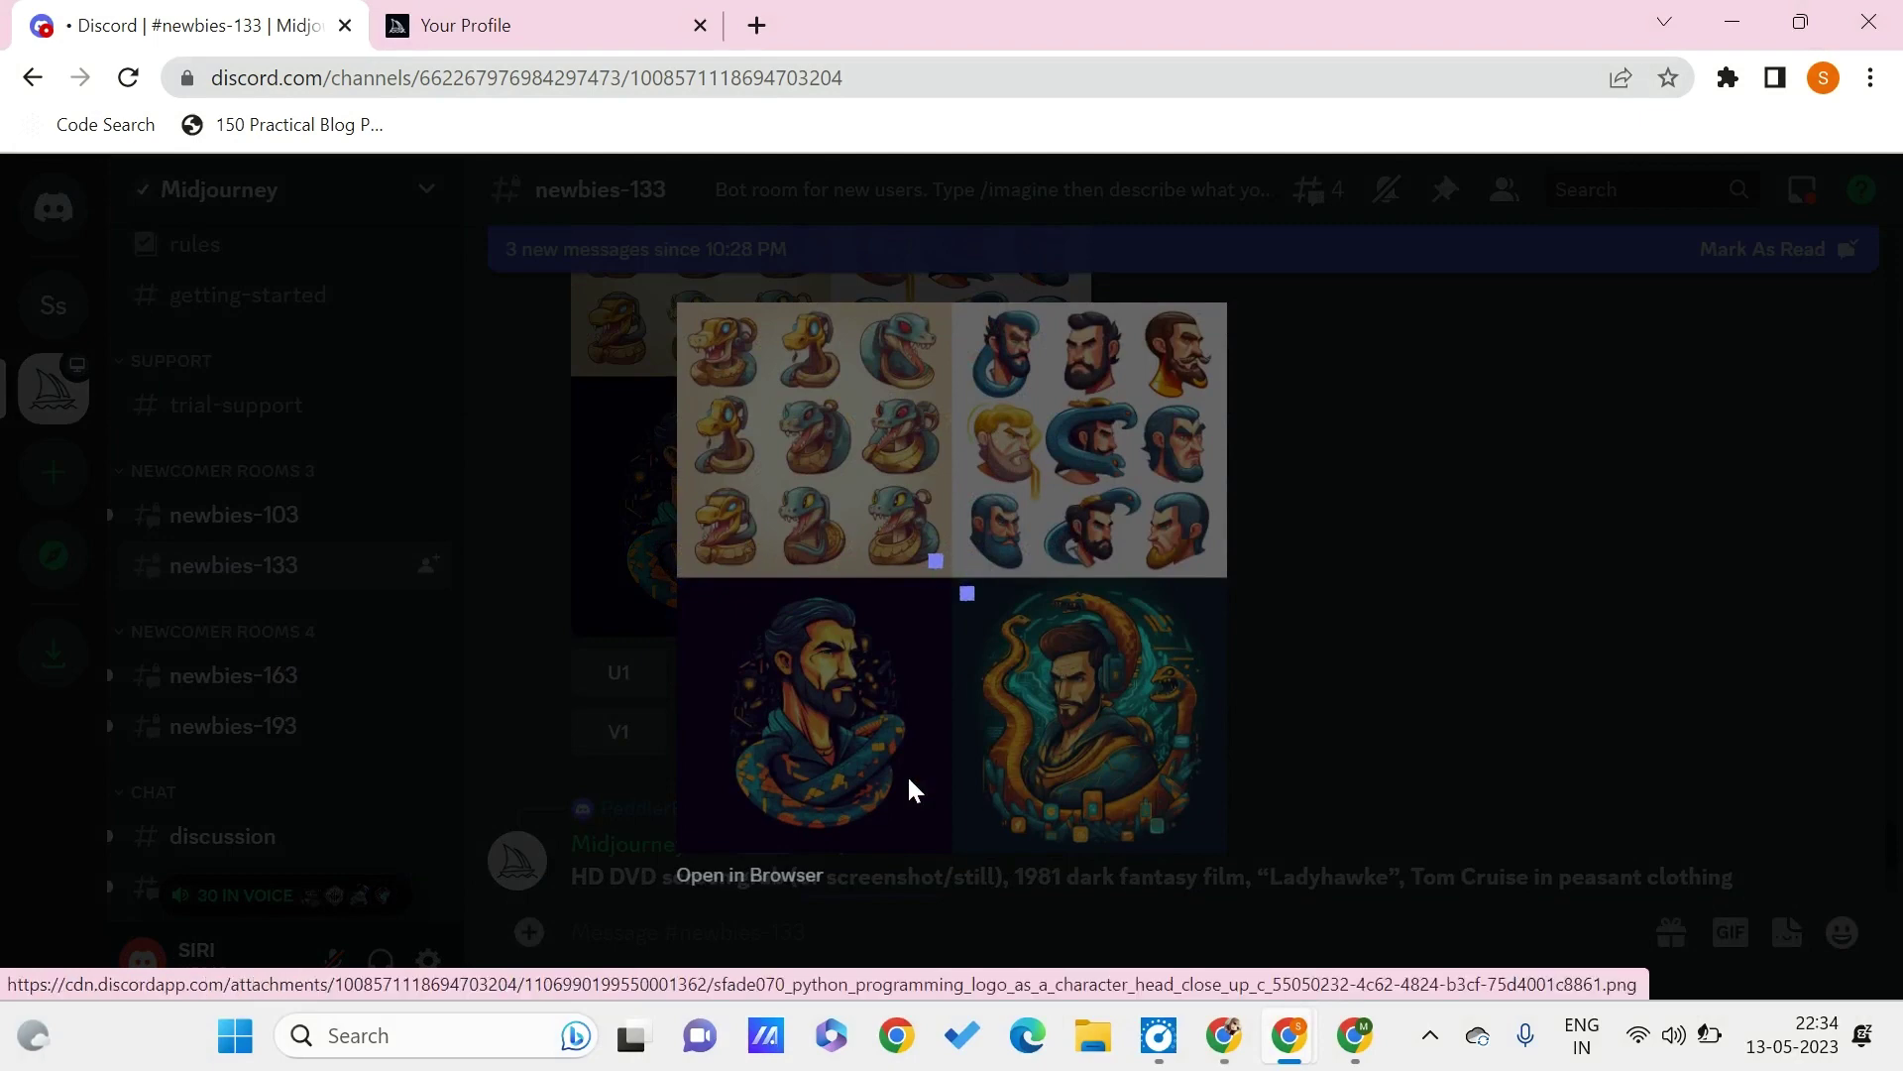